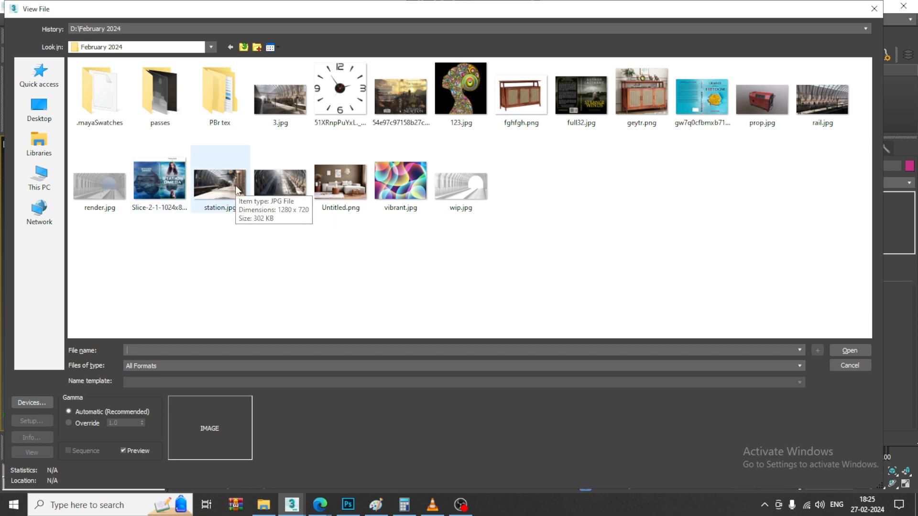
Step: Open station.jpg as a reference image and move its window aside so part of the perspective view is uncovered
{"action": "double_click", "coordinate": [237, 192]}
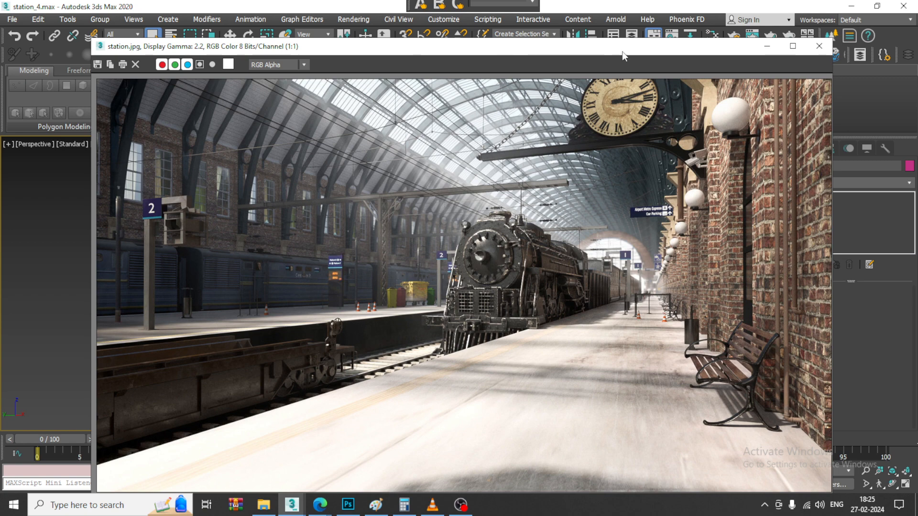
{"action": "left_click_drag", "start_coordinate": [621, 51], "coordinate": [337, 35]}
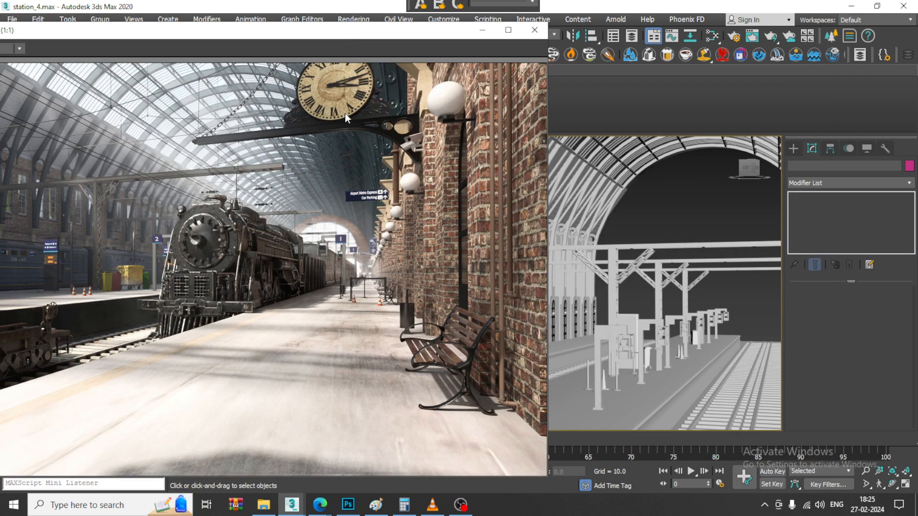
{"action": "middle_click_drag", "start_coordinate": [677, 235], "coordinate": [644, 221]}
{"action": "left_click_drag", "start_coordinate": [379, 35], "coordinate": [206, 10]}
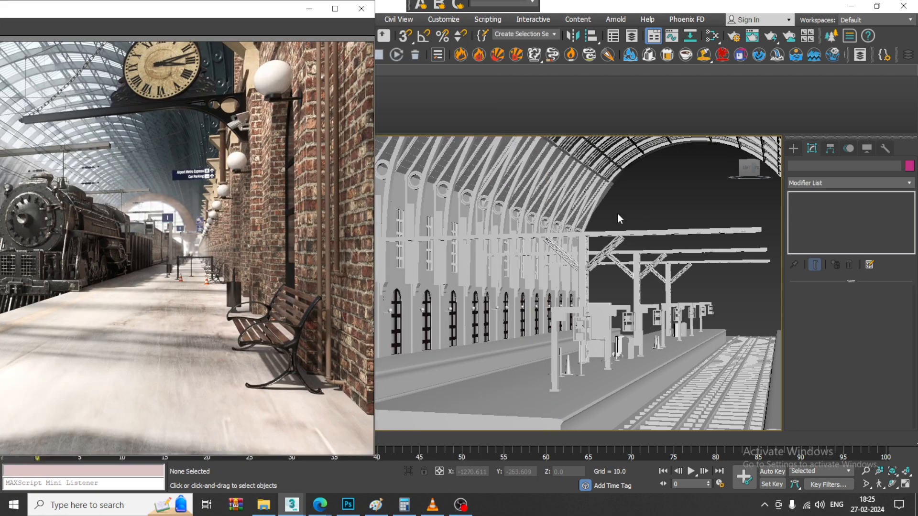
Step: Maximize the Left view framed on the platform wall, and arrange the reference image beside it with the clock bracket visible
{"action": "scroll", "coordinate": [587, 214], "scroll_direction": "up", "scroll_amount": 5}
{"action": "key", "text": "alt+w"}
{"action": "scroll", "coordinate": [621, 223], "scroll_direction": "up", "scroll_amount": 1}
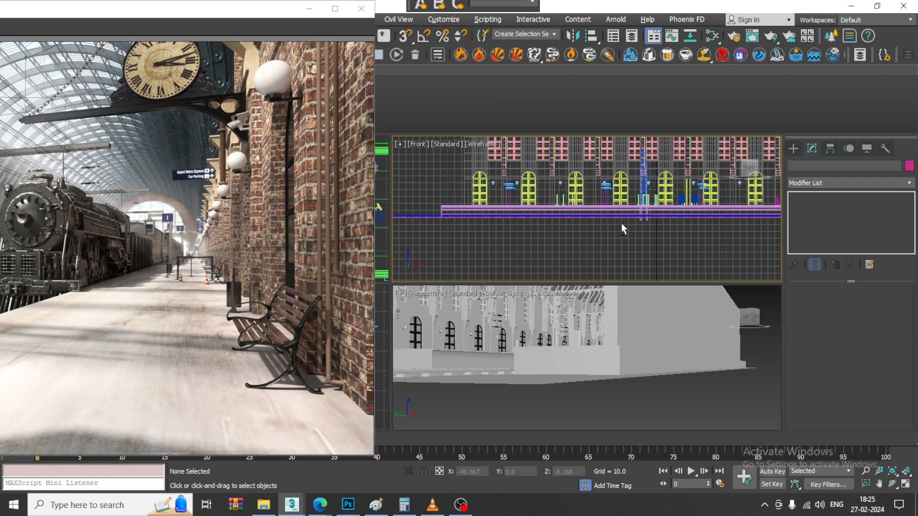
{"action": "key", "text": "alt+w"}
{"action": "left_click_drag", "start_coordinate": [230, 9], "coordinate": [129, 21]}
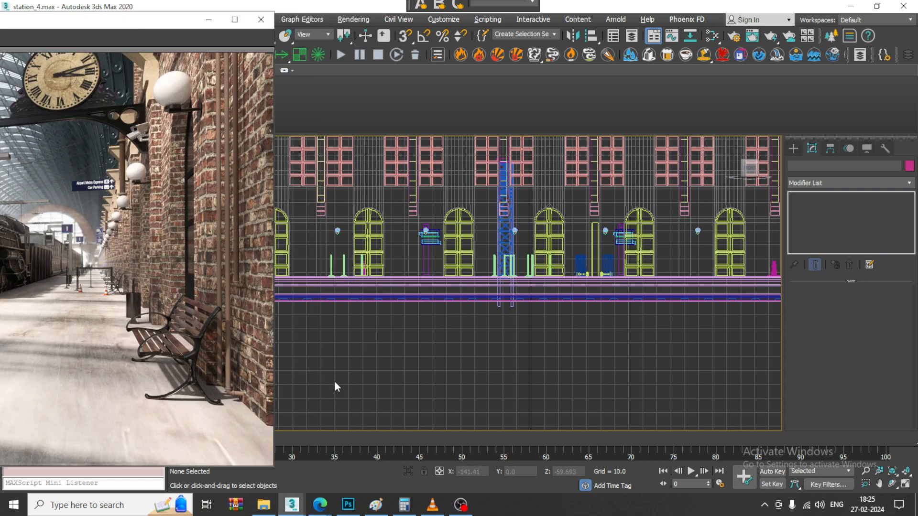
{"action": "middle_click_drag", "start_coordinate": [394, 356], "coordinate": [383, 354]}
{"action": "key", "text": "alt+w"}
{"action": "middle_click_drag", "start_coordinate": [326, 368], "coordinate": [313, 350]}
{"action": "key", "text": "alt+w"}
{"action": "scroll", "coordinate": [421, 268], "scroll_direction": "down", "scroll_amount": 3}
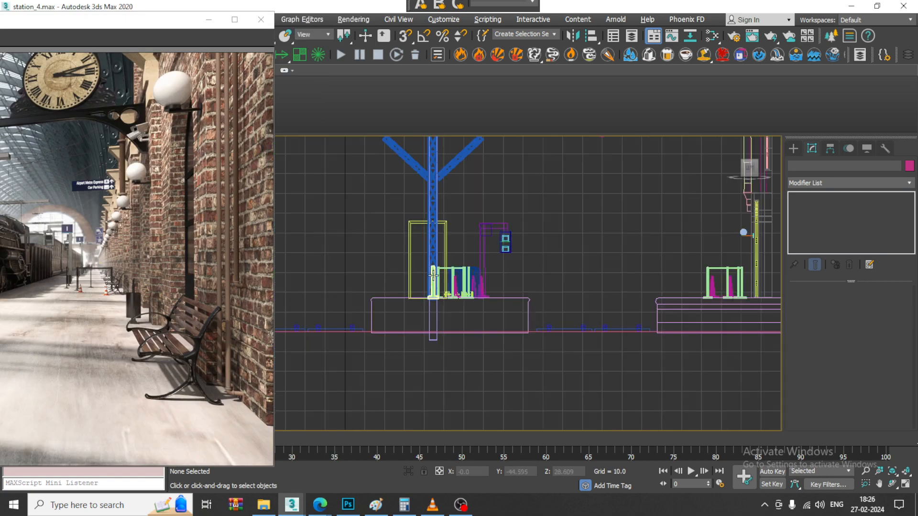
{"action": "middle_click_drag", "start_coordinate": [628, 215], "coordinate": [613, 246]}
{"action": "middle_click_drag", "start_coordinate": [683, 228], "coordinate": [598, 278]}
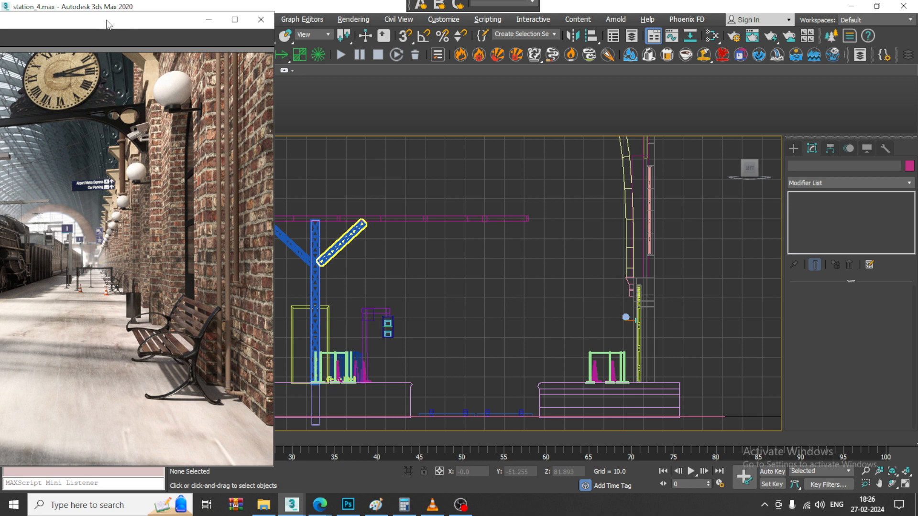
{"action": "left_click_drag", "start_coordinate": [107, 20], "coordinate": [174, 20]}
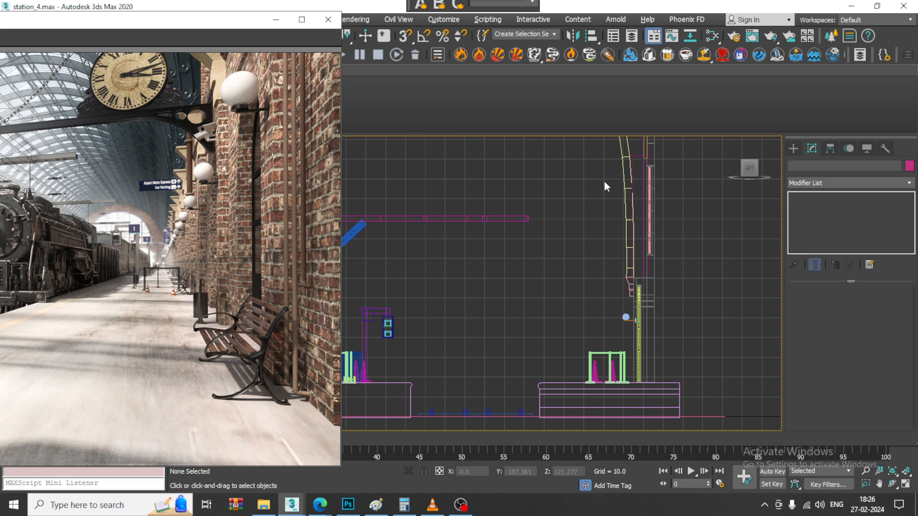
Step: Draw a straight horizontal line spline about 47 units long, from the platform wall out over the platform above the round lamp
{"action": "left_click", "coordinate": [794, 149]}
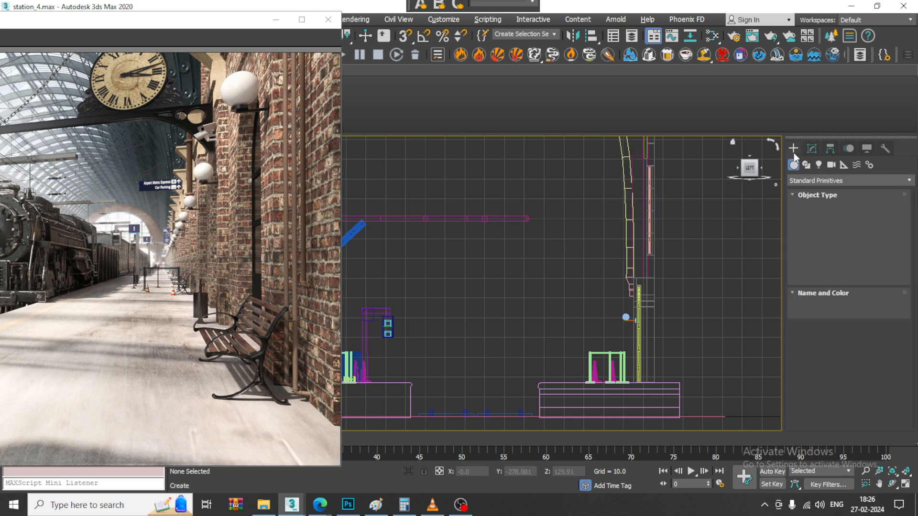
{"action": "left_click", "coordinate": [808, 167]}
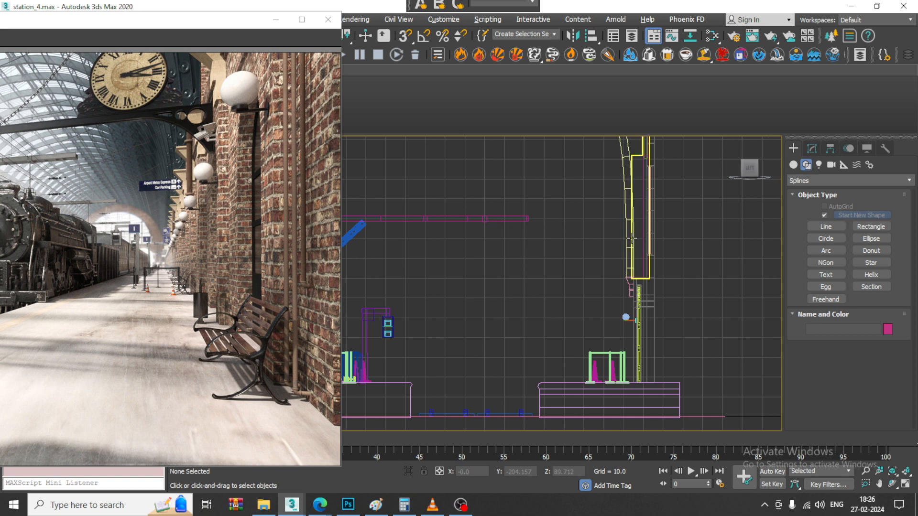
{"action": "left_click", "coordinate": [826, 226]}
{"action": "scroll", "coordinate": [689, 214], "scroll_direction": "up", "scroll_amount": 4}
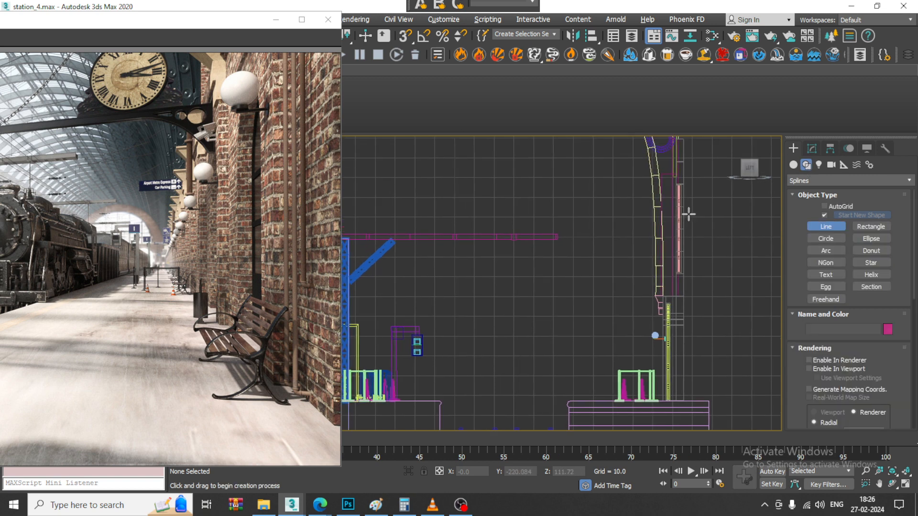
{"action": "middle_click_drag", "start_coordinate": [675, 314], "coordinate": [649, 243]}
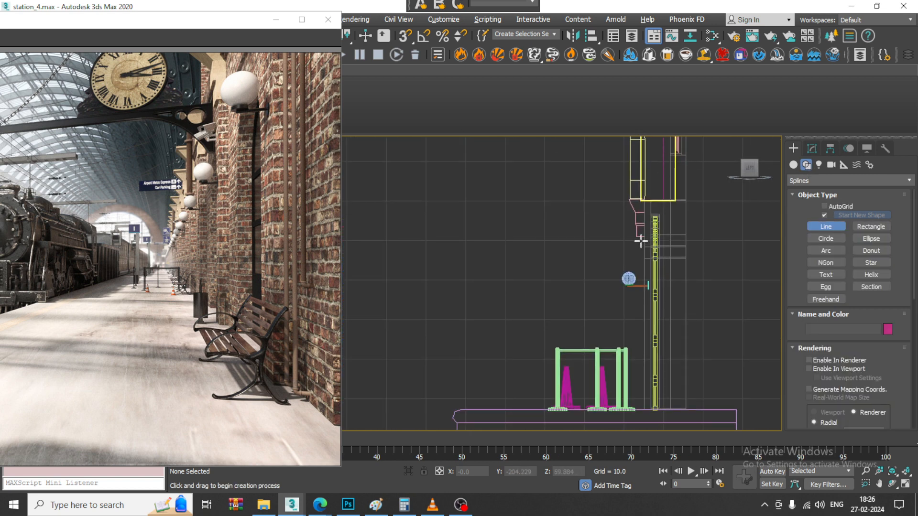
{"action": "left_click", "coordinate": [641, 242]}
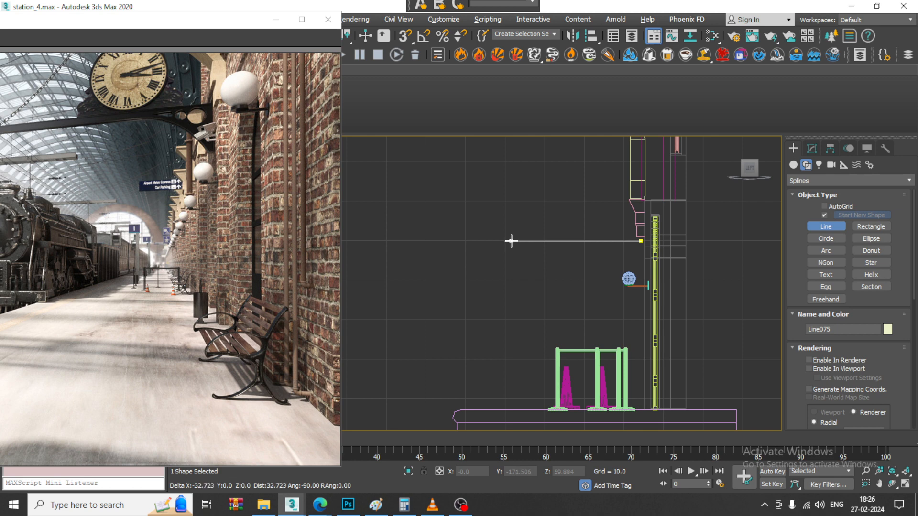
{"action": "left_click", "coordinate": [453, 231]}
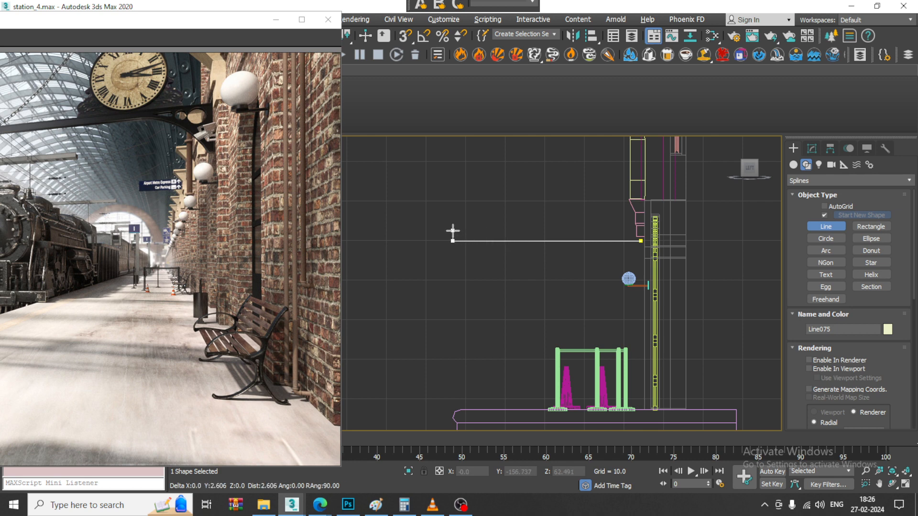
{"action": "right_click", "coordinate": [453, 231]}
{"action": "right_click", "coordinate": [453, 231]}
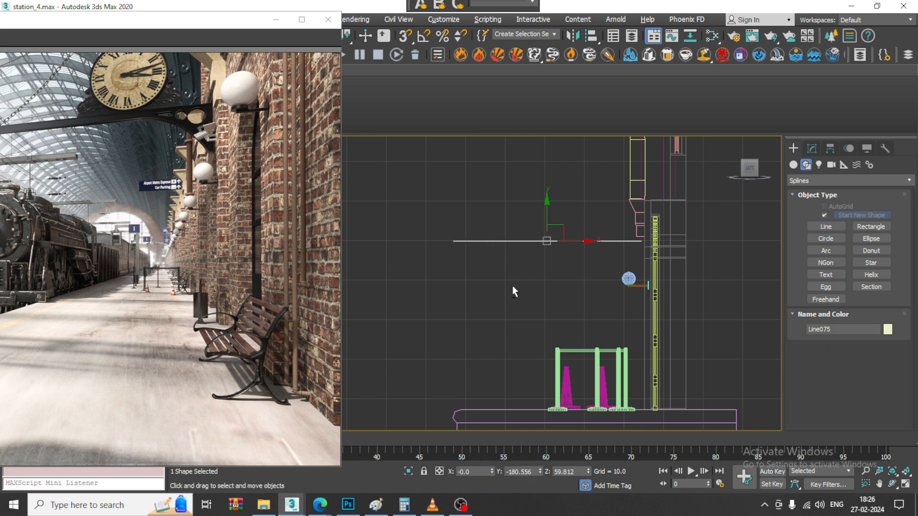
Step: In the perspective view, move the line along X to about -94.6, between the wall lamps above the platform
{"action": "key", "text": "alt+w"}
{"action": "middle_click", "coordinate": [615, 362]}
{"action": "key", "text": "alt+w"}
{"action": "middle_click_drag", "start_coordinate": [601, 297], "coordinate": [554, 321], "text": "alt"}
{"action": "middle_click_drag", "start_coordinate": [555, 322], "coordinate": [613, 294]}
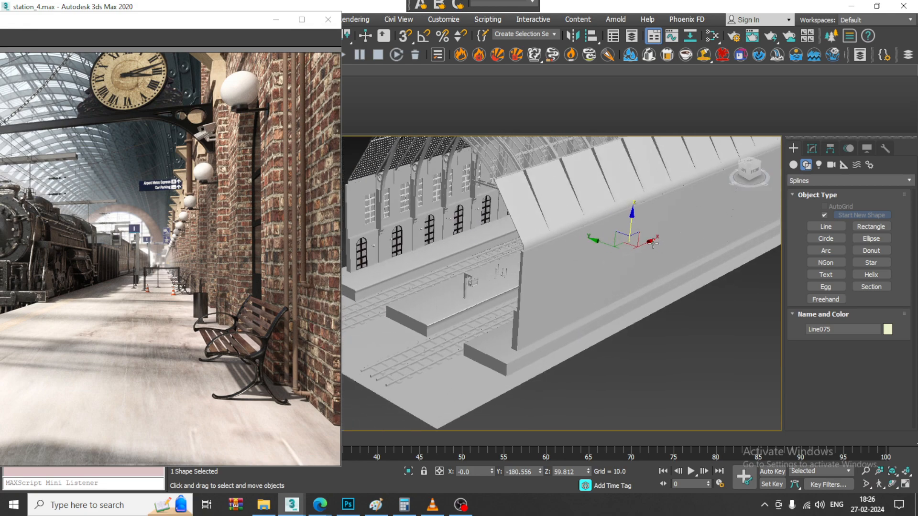
{"action": "left_click_drag", "start_coordinate": [647, 244], "coordinate": [607, 256]}
{"action": "middle_click_drag", "start_coordinate": [591, 262], "coordinate": [607, 282], "text": "alt"}
{"action": "scroll", "coordinate": [597, 272], "scroll_direction": "up", "scroll_amount": 4}
Step: Make the line display as a solid in the viewport with a rectangular section, and set the section length to 2.1
{"action": "left_click", "coordinate": [812, 148]}
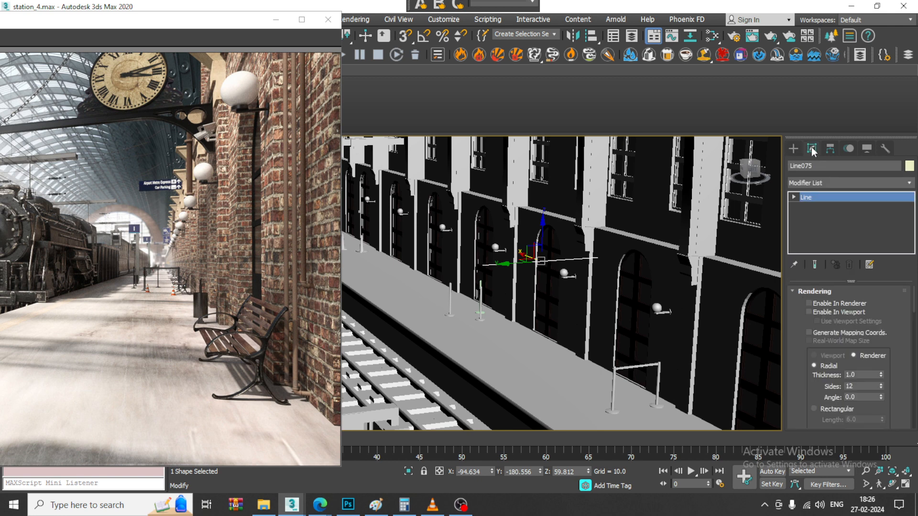
{"action": "left_click", "coordinate": [809, 313]}
{"action": "left_click", "coordinate": [814, 409]}
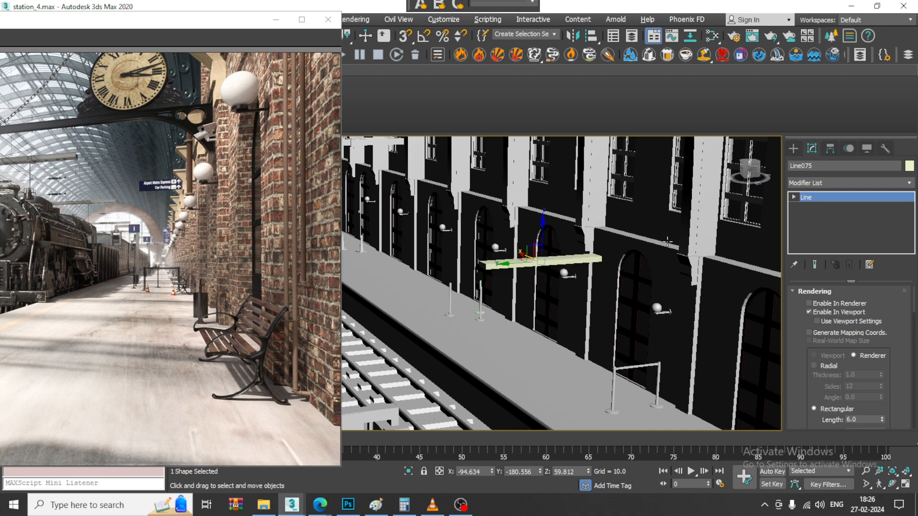
{"action": "key", "text": "z"}
{"action": "left_click_drag", "start_coordinate": [882, 420], "coordinate": [892, 458]}
Step: Move the beam along Y towards the wall to about -183.7
{"action": "middle_click_drag", "start_coordinate": [765, 344], "coordinate": [370, 247], "text": "alt"}
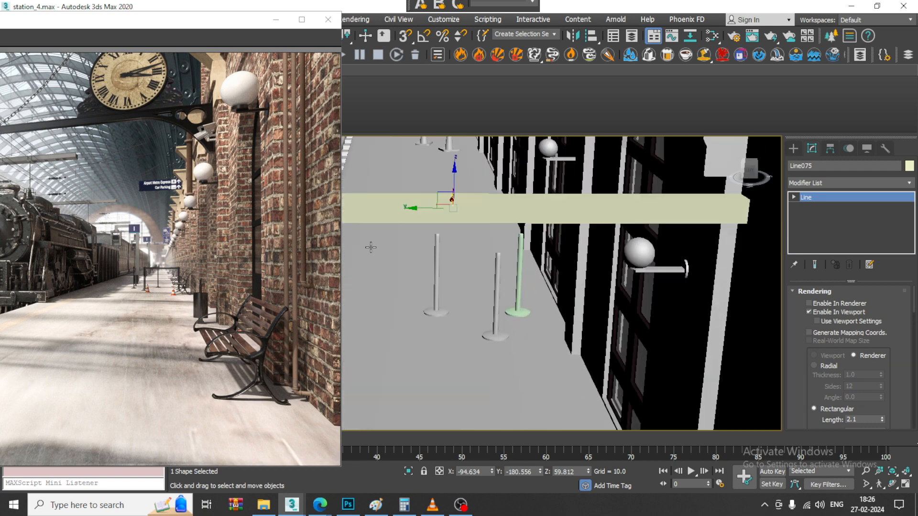
{"action": "left_click_drag", "start_coordinate": [417, 210], "coordinate": [459, 215]}
{"action": "middle_click_drag", "start_coordinate": [459, 215], "coordinate": [562, 238], "text": "alt"}
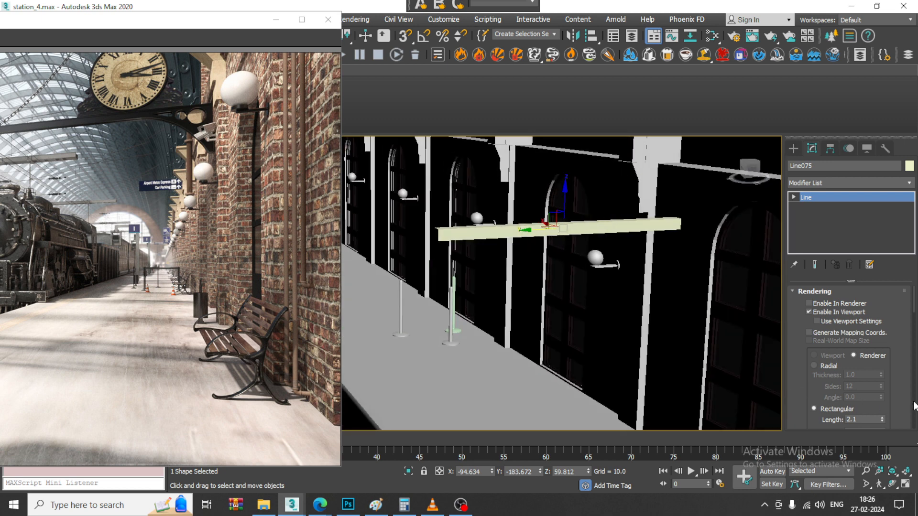
Step: Set the beam's rectangular section to a length of 1.596 and a width of 2.0
{"action": "scroll", "coordinate": [890, 379], "scroll_direction": "down", "scroll_amount": 2}
{"action": "left_click", "coordinate": [883, 385]}
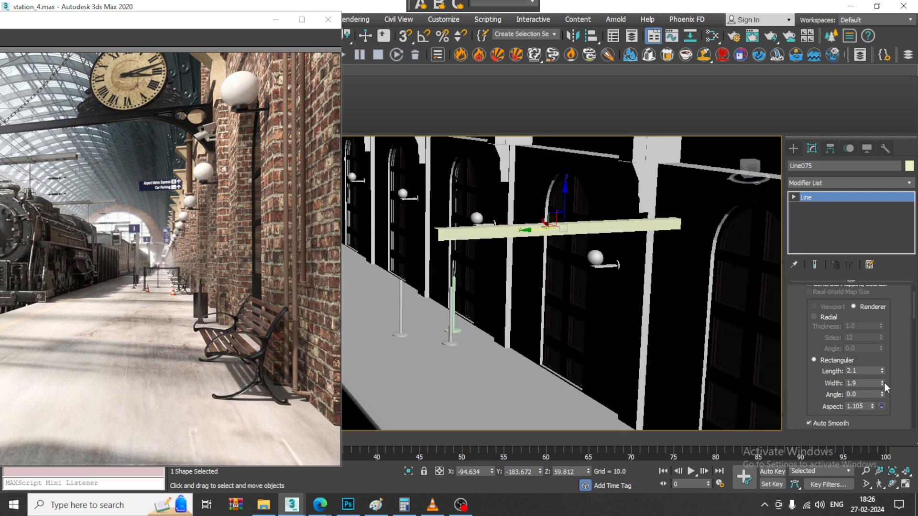
{"action": "left_click_drag", "start_coordinate": [882, 372], "coordinate": [885, 386]}
{"action": "mouse_move", "coordinate": [488, 239]}
{"action": "middle_mouse_down", "text": "alt"}
{"action": "mouse_move", "coordinate": [526, 242]}
{"action": "mouse_move", "coordinate": [488, 225]}
{"action": "middle_mouse_up", "text": "alt"}
{"action": "scroll", "coordinate": [497, 242], "scroll_direction": "up", "scroll_amount": 3}
Step: Convert the beam spline to an Editable Poly
{"action": "right_click", "coordinate": [488, 225]}
{"action": "mouse_move", "coordinate": [573, 346]}
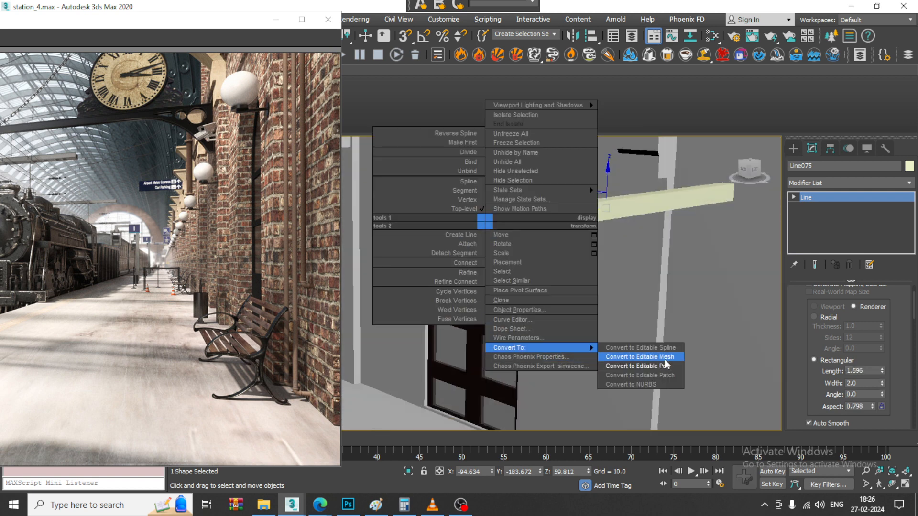
{"action": "left_click", "coordinate": [665, 363]}
{"action": "middle_click_drag", "start_coordinate": [644, 287], "coordinate": [588, 269], "text": "alt"}
Step: In the maximized Left view, add a Swift Loop edge loop across the beam a short distance out from the wall
{"action": "key", "text": "alt+w"}
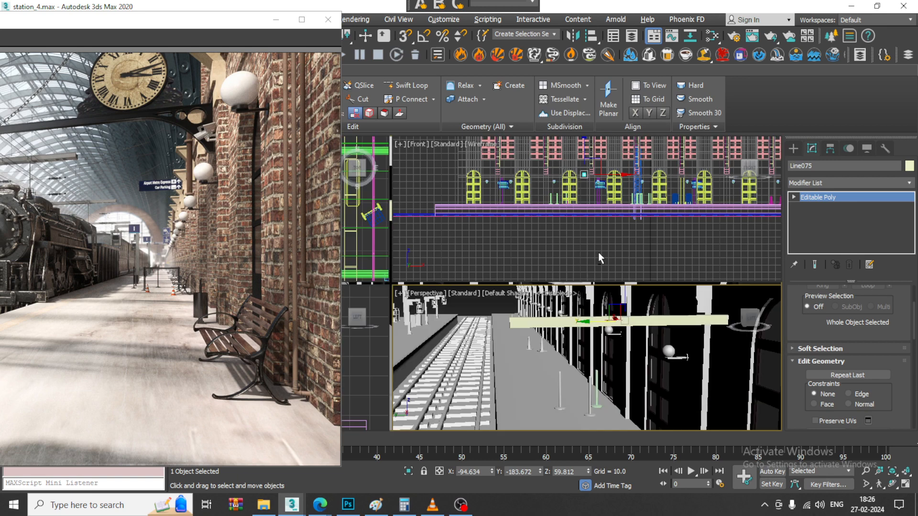
{"action": "right_click", "coordinate": [633, 234]}
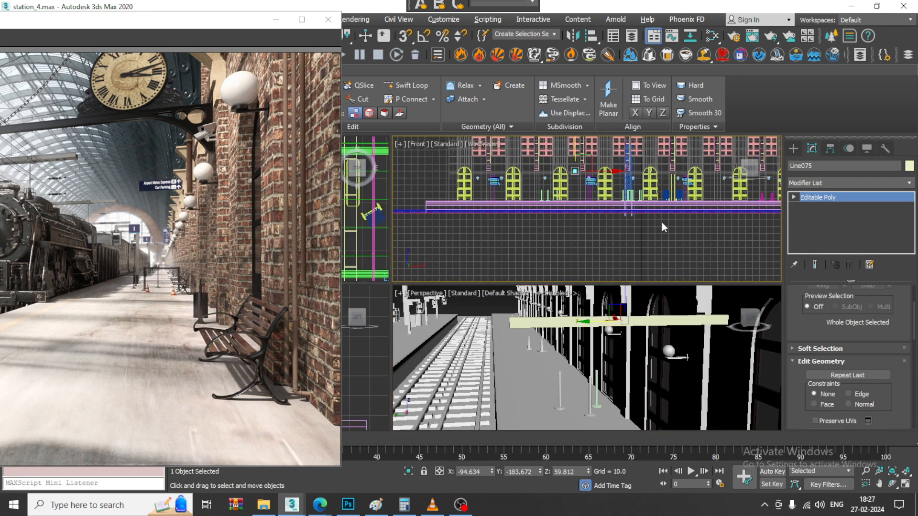
{"action": "right_click", "coordinate": [346, 403]}
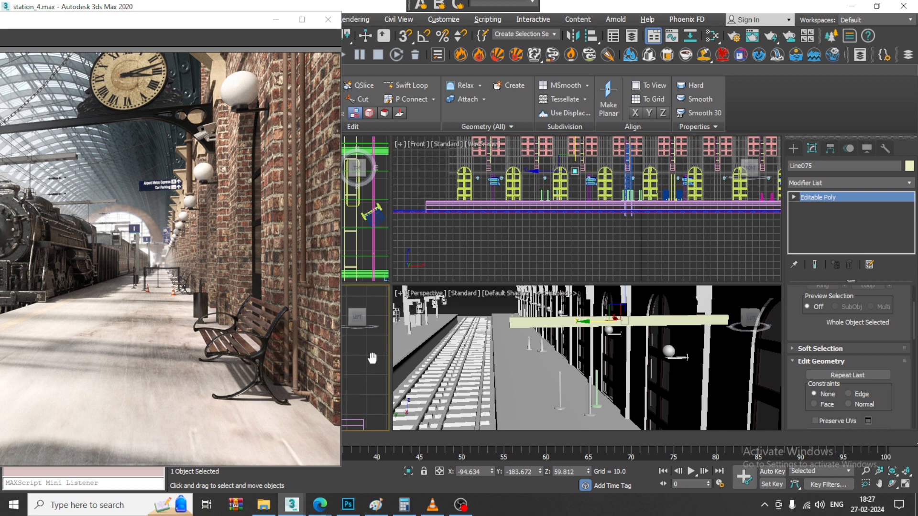
{"action": "key", "text": "alt+w"}
{"action": "scroll", "coordinate": [502, 276], "scroll_direction": "up", "scroll_amount": 6}
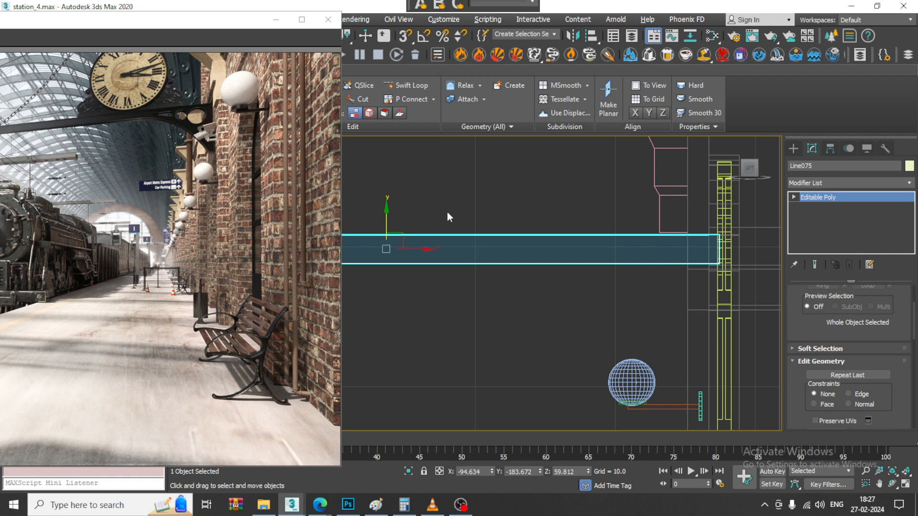
{"action": "left_click", "coordinate": [414, 86]}
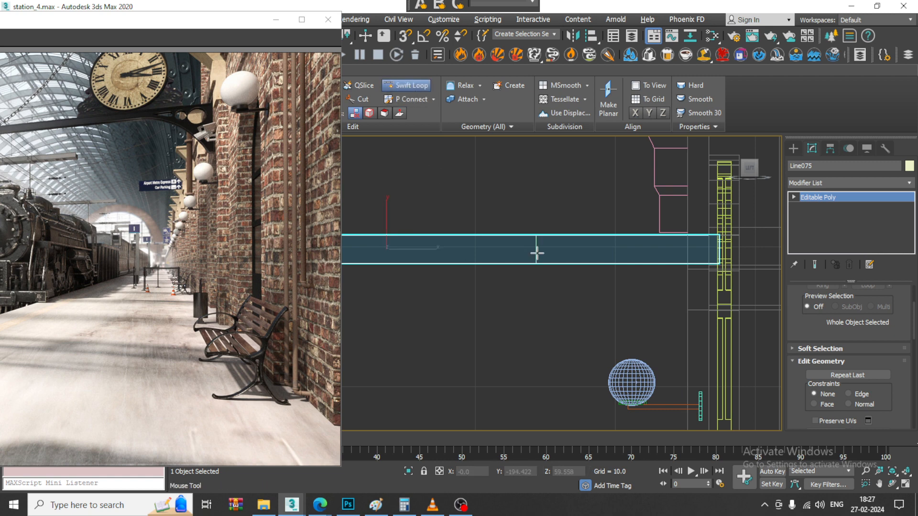
{"action": "left_click", "coordinate": [572, 252]}
{"action": "right_click", "coordinate": [566, 258]}
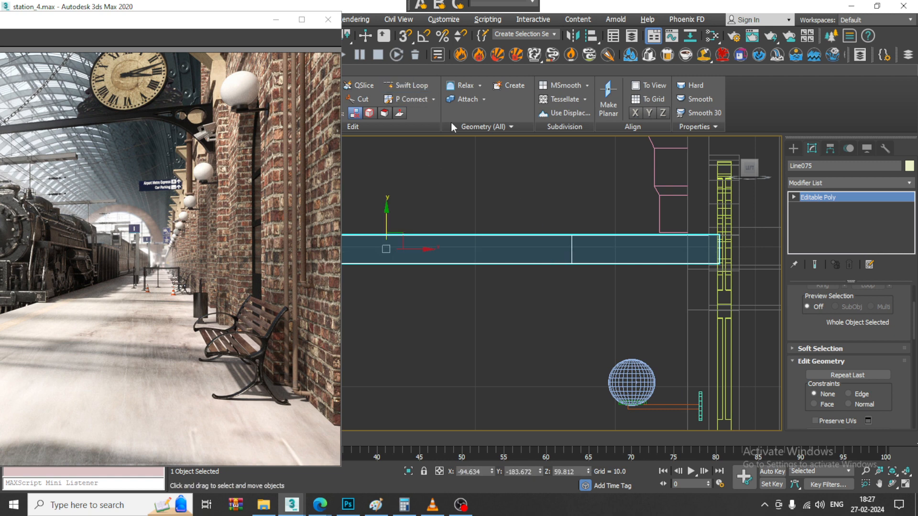
Step: Add a second Swift Loop edge loop close to the first, on the side farther from the wall
{"action": "left_click", "coordinate": [406, 86]}
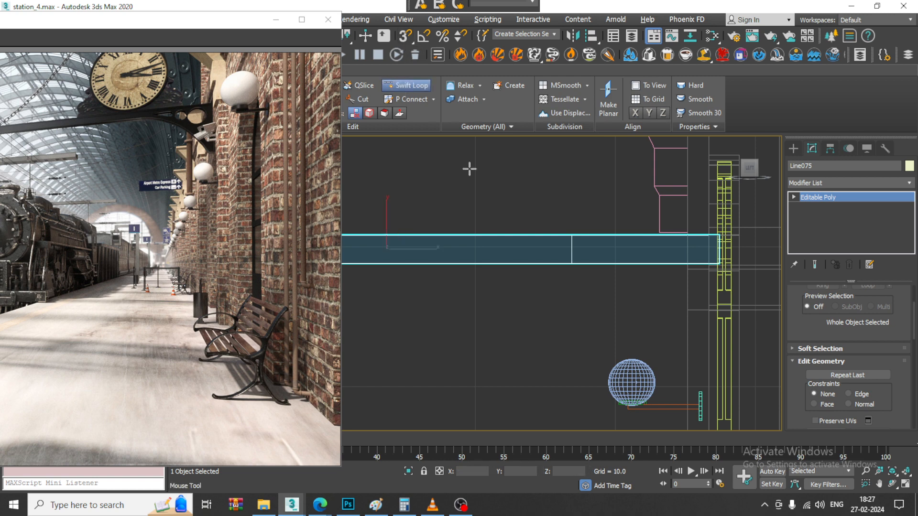
{"action": "left_click", "coordinate": [550, 237]}
{"action": "right_click", "coordinate": [549, 237]}
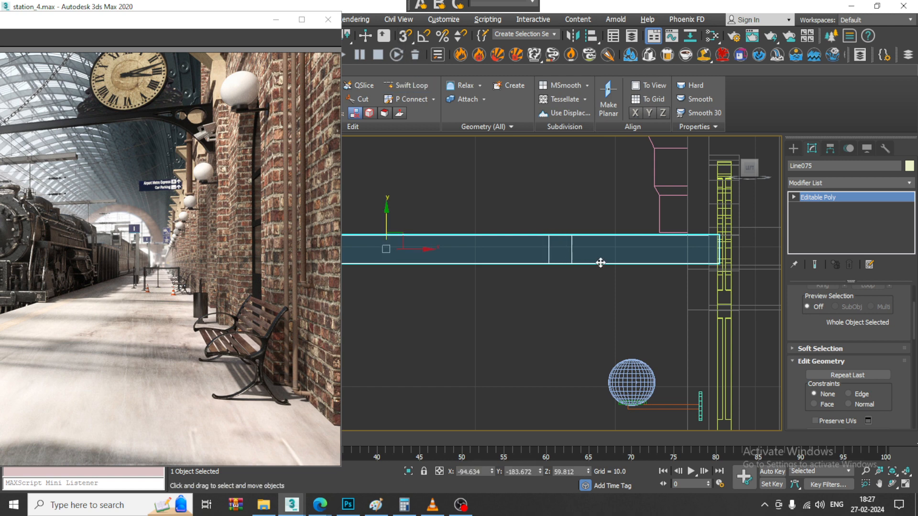
{"action": "left_click", "coordinate": [411, 87]}
{"action": "right_click", "coordinate": [560, 286]}
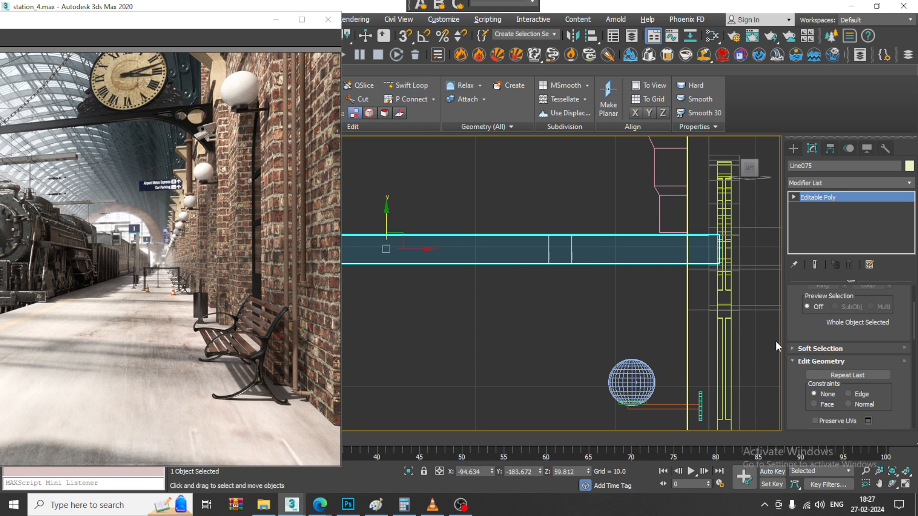
Step: Extrude the beam's underside polygon between the two edge loops downwards by about 1.5 units
{"action": "key", "text": "4"}
{"action": "left_click", "coordinate": [560, 250]}
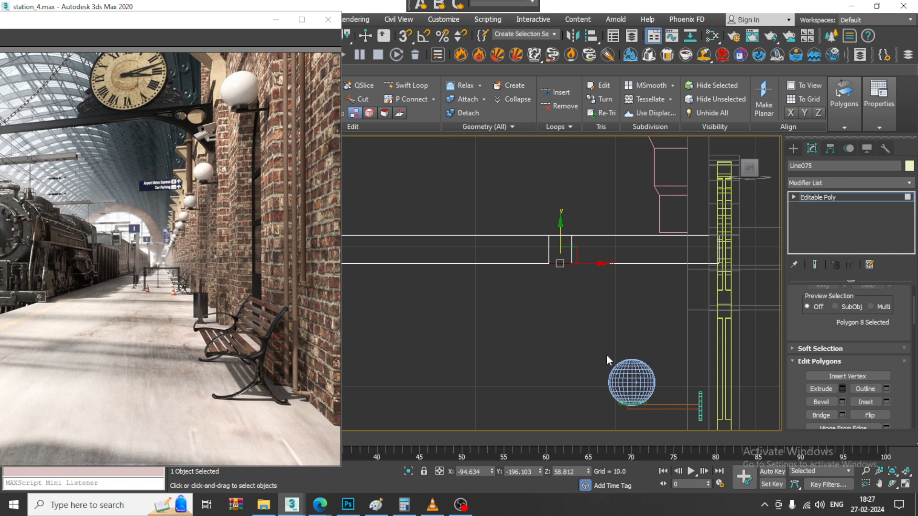
{"action": "key", "text": "shift+e"}
{"action": "left_click_drag", "start_coordinate": [400, 307], "coordinate": [444, 444]}
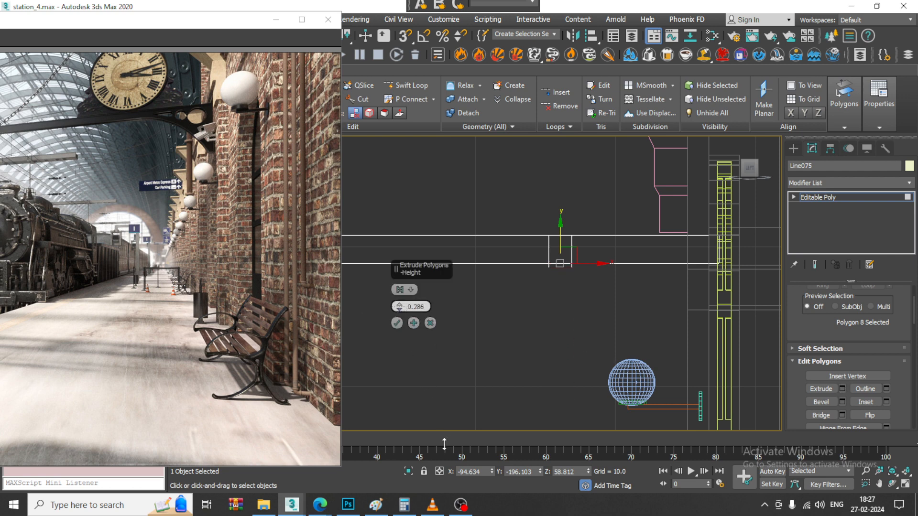
{"action": "left_click", "coordinate": [398, 323]}
{"action": "scroll", "coordinate": [558, 280], "scroll_direction": "up", "scroll_amount": 2}
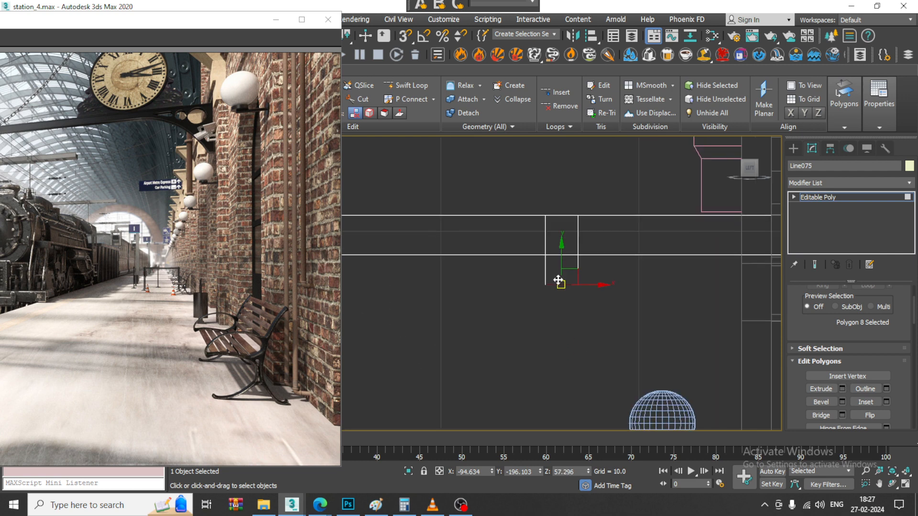
Step: Add a Swift Loop edge loop around the beam's downward stub, about halfway down its height
{"action": "left_click", "coordinate": [407, 85]}
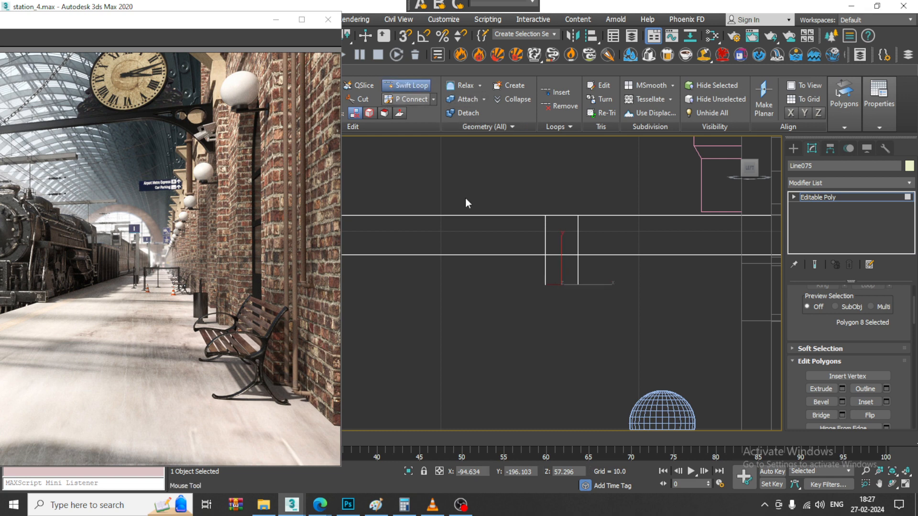
{"action": "left_click", "coordinate": [578, 271]}
{"action": "right_click", "coordinate": [577, 271]}
{"action": "key", "text": "4"}
{"action": "scroll", "coordinate": [572, 281], "scroll_direction": "up", "scroll_amount": 3}
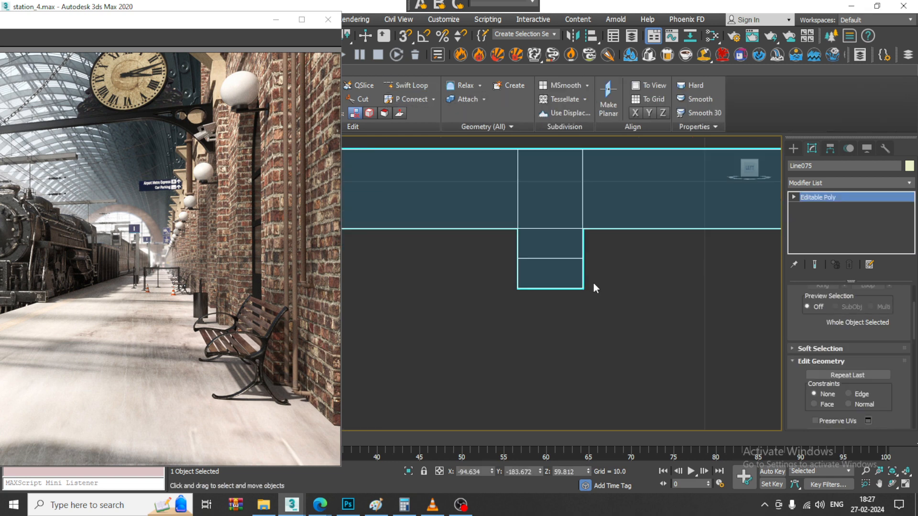
Step: Extrude the wall-facing polygon on the stub's lower half by about 10.34 units, reaching the wall
{"action": "key", "text": "4"}
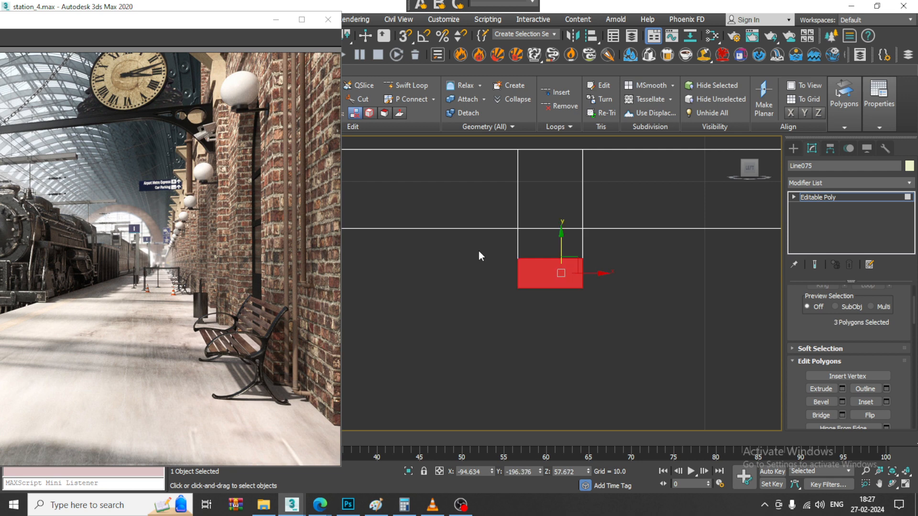
{"action": "left_click_drag", "start_coordinate": [550, 322], "coordinate": [551, 323]}
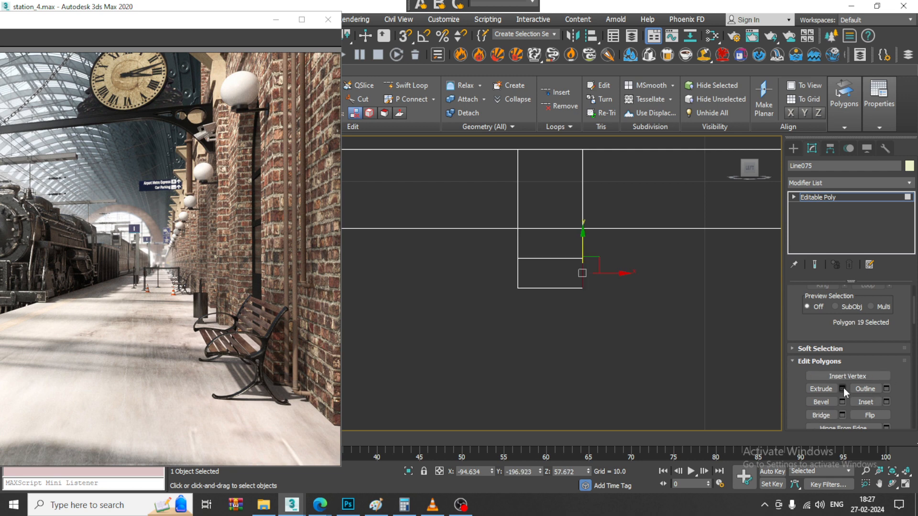
{"action": "left_click", "coordinate": [843, 389]}
{"action": "left_click_drag", "start_coordinate": [398, 297], "coordinate": [396, 198]}
{"action": "middle_click_drag", "start_coordinate": [473, 232], "coordinate": [372, 213]}
{"action": "scroll", "coordinate": [495, 234], "scroll_direction": "down", "scroll_amount": 3}
{"action": "middle_click_drag", "start_coordinate": [495, 233], "coordinate": [497, 233]}
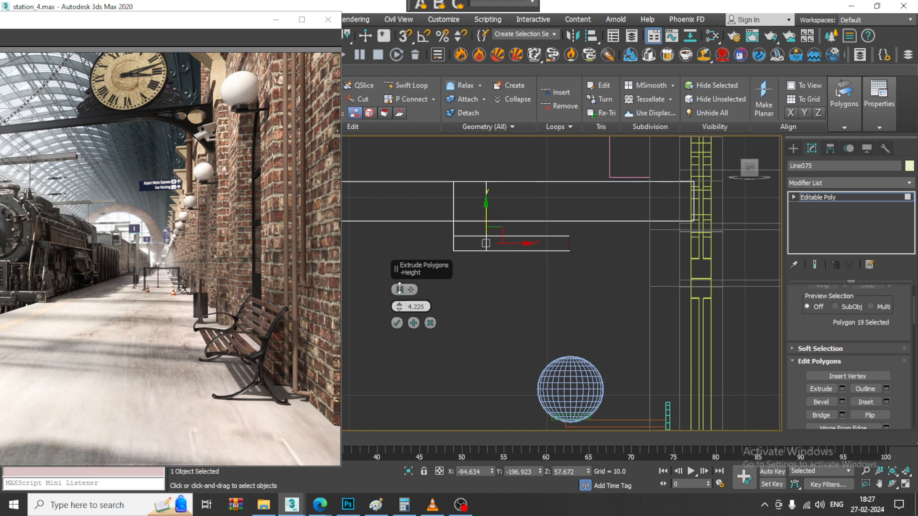
{"action": "left_click_drag", "start_coordinate": [400, 287], "coordinate": [403, 181]}
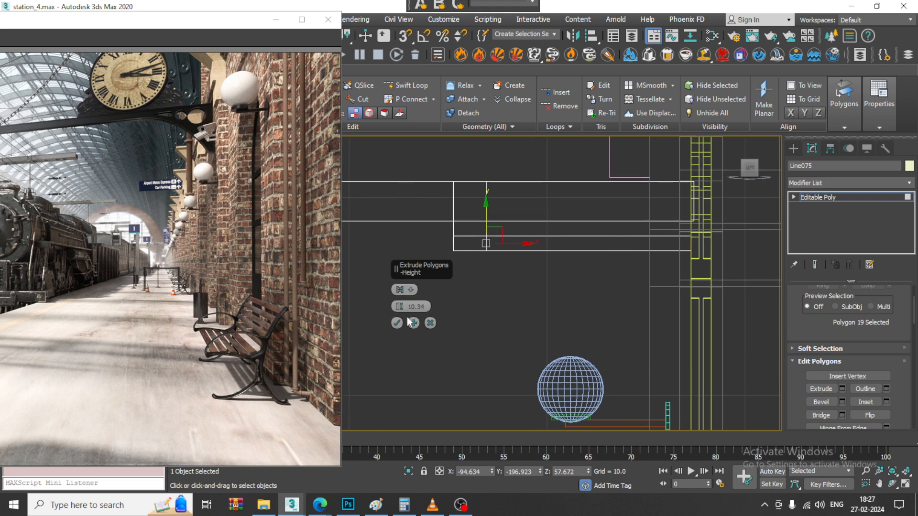
{"action": "left_click", "coordinate": [397, 322]}
Step: Lower the extruded brace's wall end so it slopes downwards, and raise the stub's lower vertices closer to the beam's underside
{"action": "middle_click_drag", "start_coordinate": [619, 273], "coordinate": [596, 267]}
{"action": "left_click_drag", "start_coordinate": [667, 205], "coordinate": [667, 259]}
{"action": "middle_click_drag", "start_coordinate": [563, 232], "coordinate": [712, 258]}
{"action": "scroll", "coordinate": [564, 250], "scroll_direction": "up", "scroll_amount": 3}
{"action": "middle_click_drag", "start_coordinate": [525, 233], "coordinate": [548, 261]}
{"action": "key", "text": "1"}
{"action": "left_click_drag", "start_coordinate": [455, 244], "coordinate": [513, 304]}
{"action": "left_click_drag", "start_coordinate": [497, 236], "coordinate": [498, 211]}
{"action": "left_click_drag", "start_coordinate": [570, 252], "coordinate": [571, 253]}
{"action": "left_click_drag", "start_coordinate": [563, 235], "coordinate": [562, 202]}
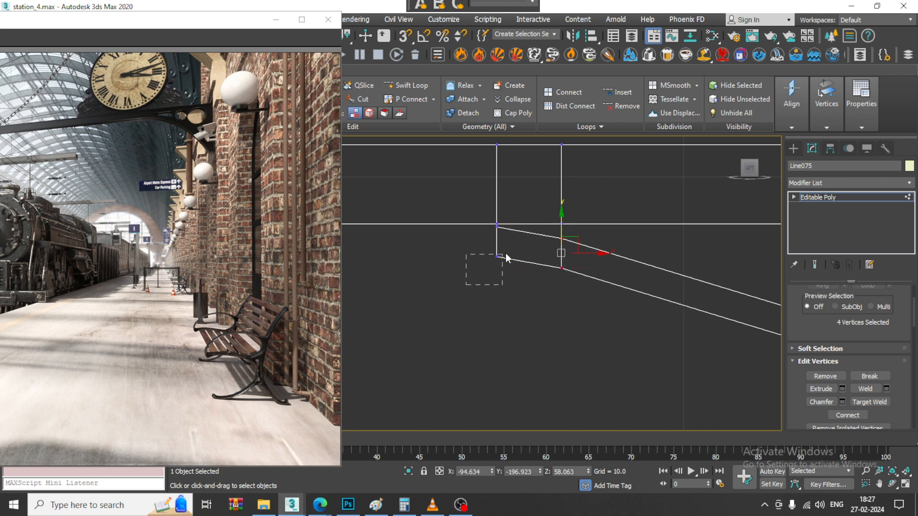
{"action": "left_click_drag", "start_coordinate": [506, 253], "coordinate": [506, 253]}
Step: Connect the long edges of the sloping brace with 5 segments
{"action": "scroll", "coordinate": [580, 275], "scroll_direction": "down", "scroll_amount": 2}
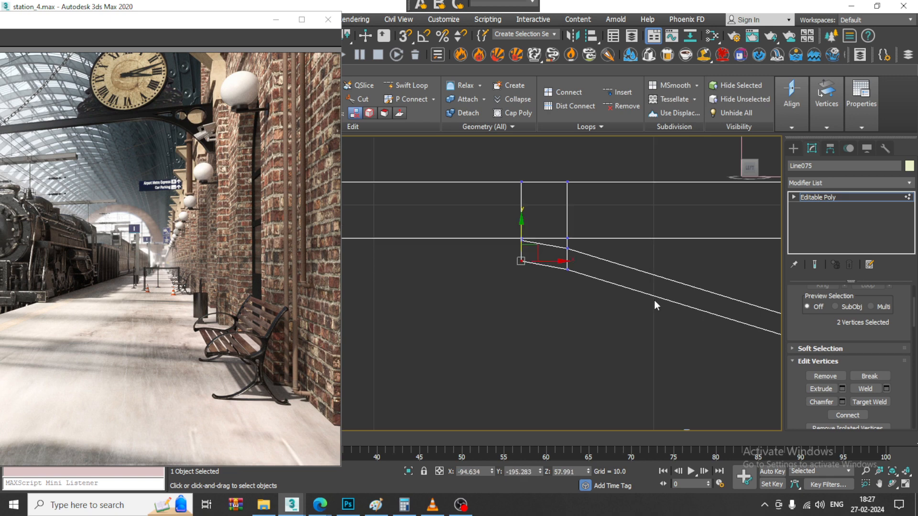
{"action": "middle_click_drag", "start_coordinate": [654, 300], "coordinate": [549, 251]}
{"action": "key", "text": "2"}
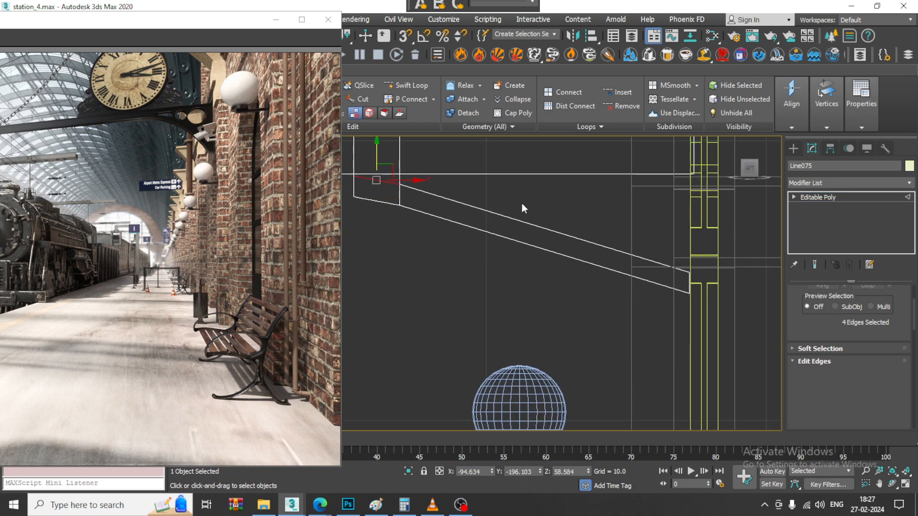
{"action": "left_click_drag", "start_coordinate": [522, 202], "coordinate": [502, 268]}
{"action": "scroll", "coordinate": [879, 349], "scroll_direction": "down", "scroll_amount": 2}
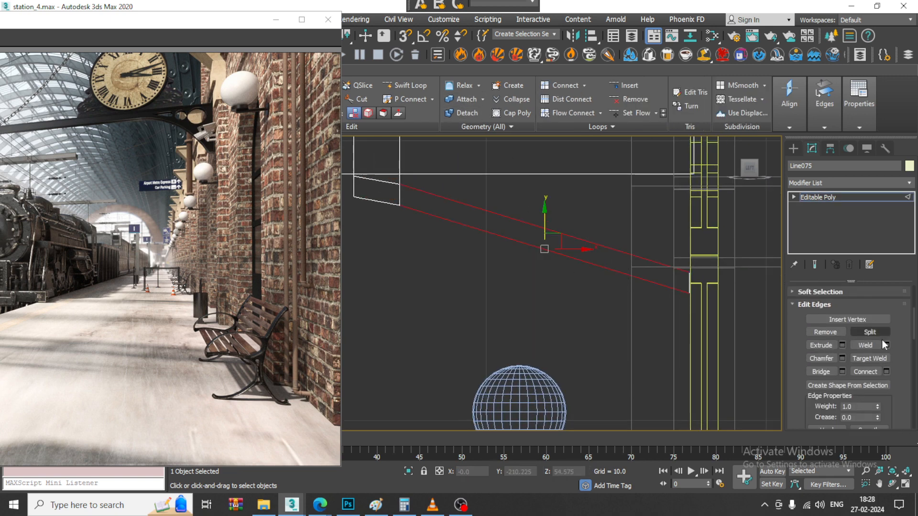
{"action": "left_click", "coordinate": [886, 372]}
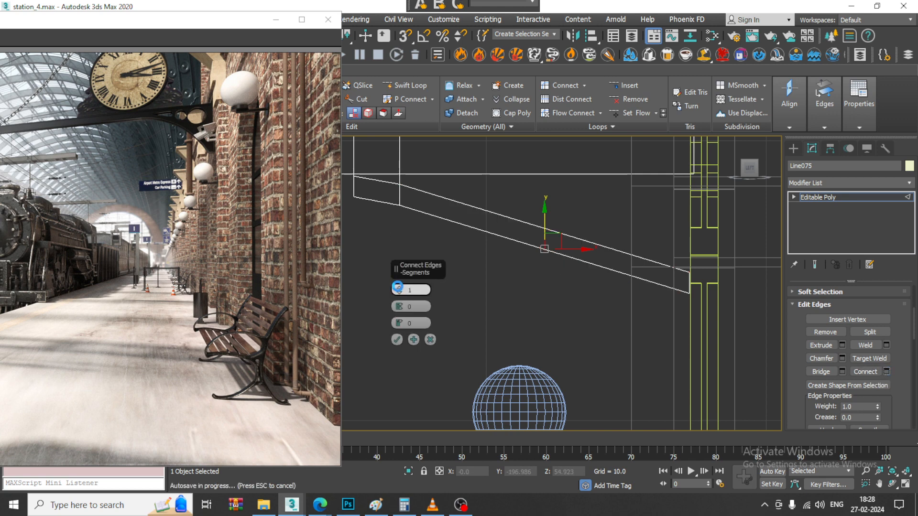
{"action": "left_click", "coordinate": [400, 289]}
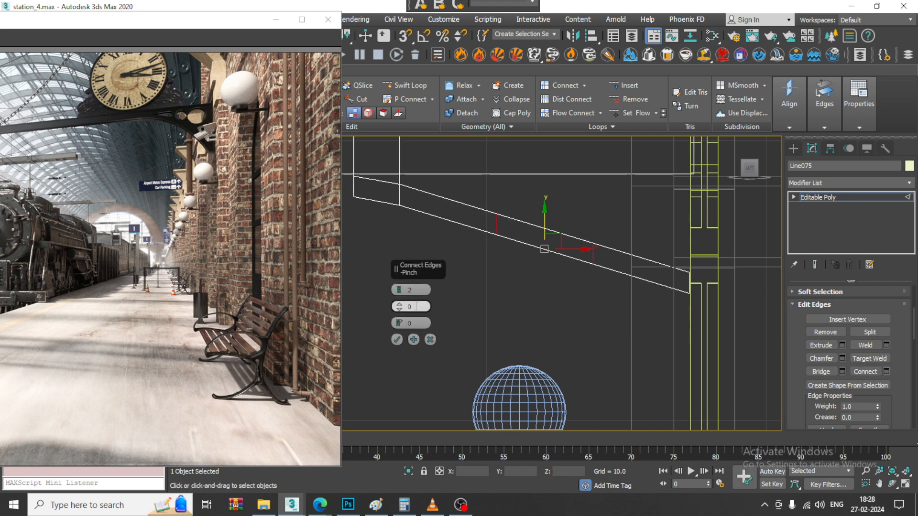
{"action": "left_click", "coordinate": [399, 286]}
{"action": "left_click", "coordinate": [399, 287]}
{"action": "left_click", "coordinate": [397, 340]}
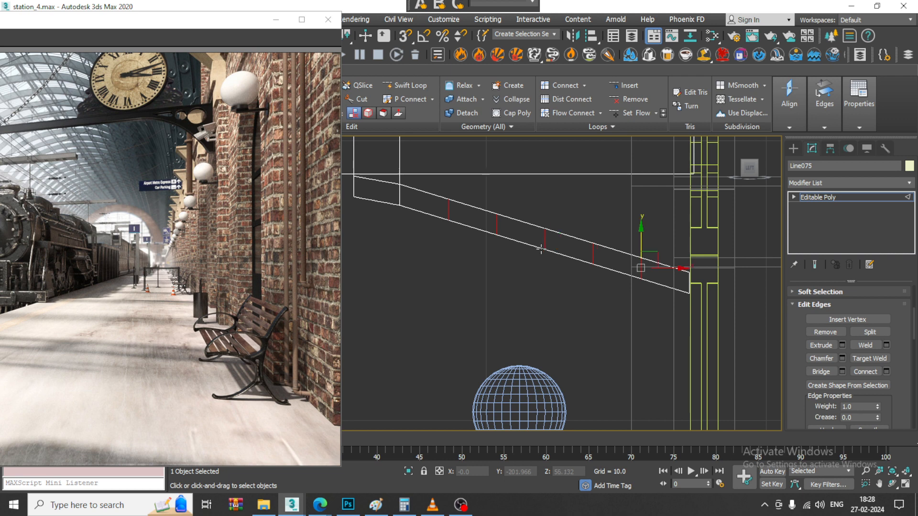
Step: Raise the brace's intermediate vertex pairs to bend it into an arch between the stub and the wall
{"action": "scroll", "coordinate": [542, 249], "scroll_direction": "up", "scroll_amount": 3}
{"action": "key", "text": "1"}
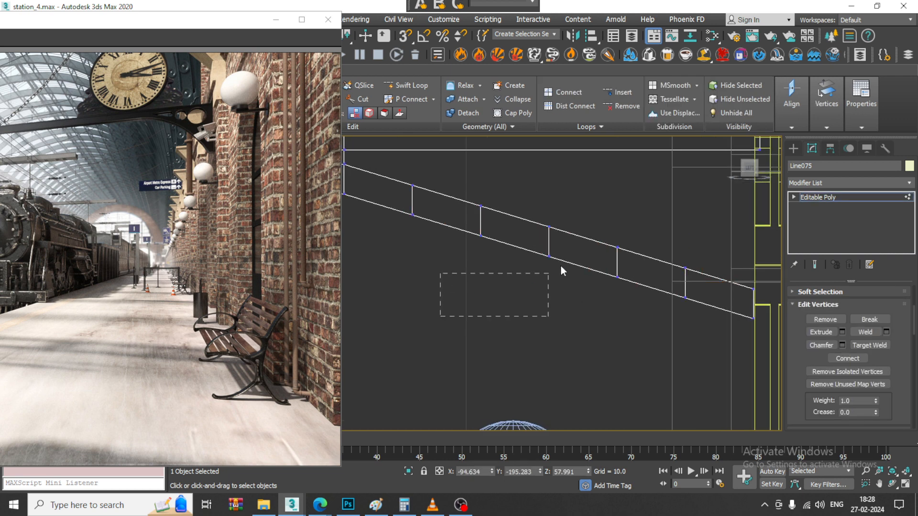
{"action": "left_click_drag", "start_coordinate": [634, 180], "coordinate": [634, 180]}
{"action": "left_click_drag", "start_coordinate": [564, 229], "coordinate": [551, 174]}
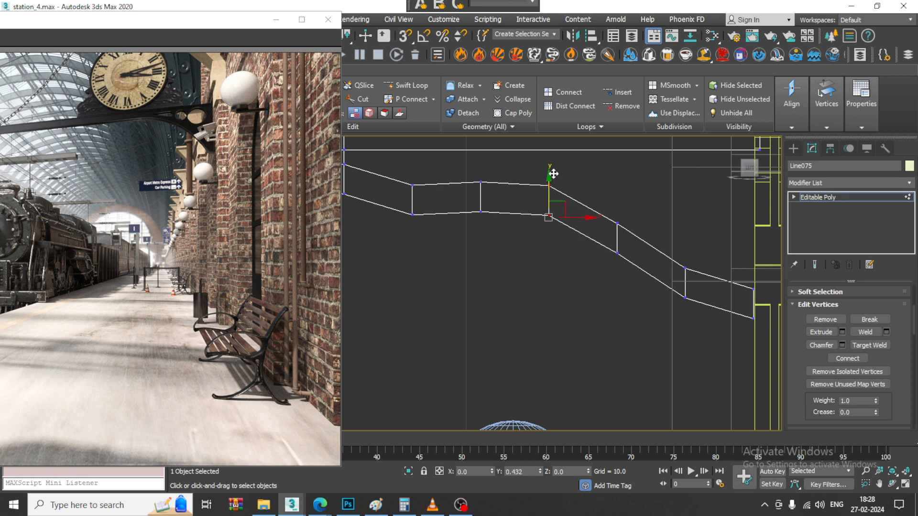
{"action": "left_click_drag", "start_coordinate": [429, 176], "coordinate": [412, 149]}
{"action": "left_click_drag", "start_coordinate": [487, 185], "coordinate": [482, 146]}
{"action": "left_click_drag", "start_coordinate": [696, 249], "coordinate": [683, 228]}
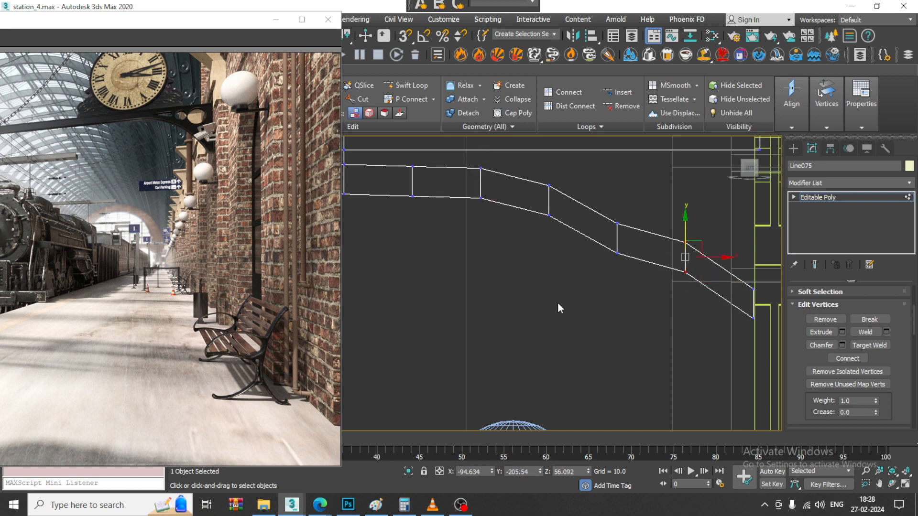
{"action": "left_click_drag", "start_coordinate": [643, 206], "coordinate": [621, 184]}
Step: Inspect the arched brace under the beam in the Perspective view and return to the maximized Left view
{"action": "scroll", "coordinate": [621, 184], "scroll_direction": "down", "scroll_amount": 2}
{"action": "key", "text": "alt+w"}
{"action": "middle_click", "coordinate": [677, 322]}
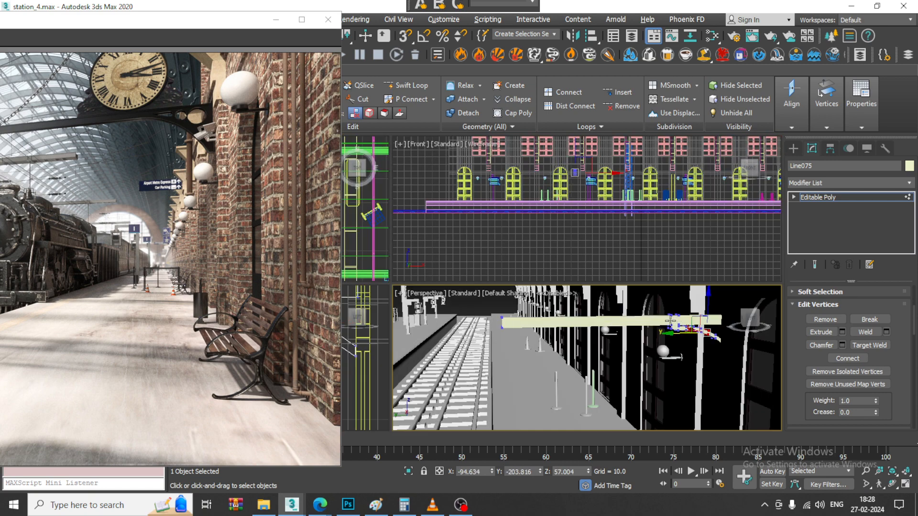
{"action": "scroll", "coordinate": [671, 321], "scroll_direction": "up", "scroll_amount": 2}
{"action": "key", "text": "alt+w"}
{"action": "scroll", "coordinate": [620, 206], "scroll_direction": "up", "scroll_amount": 5}
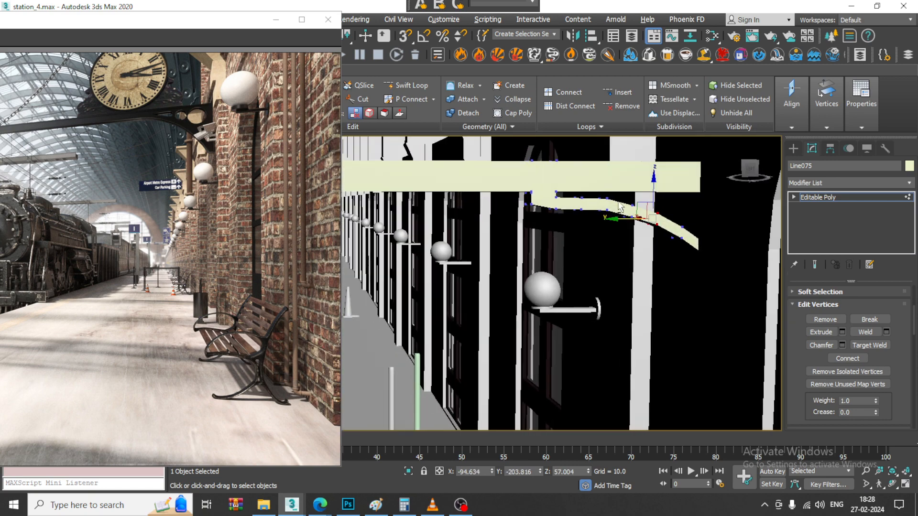
{"action": "key", "text": "alt+w"}
{"action": "key", "text": "alt+w"}
{"action": "middle_click_drag", "start_coordinate": [381, 335], "coordinate": [520, 273]}
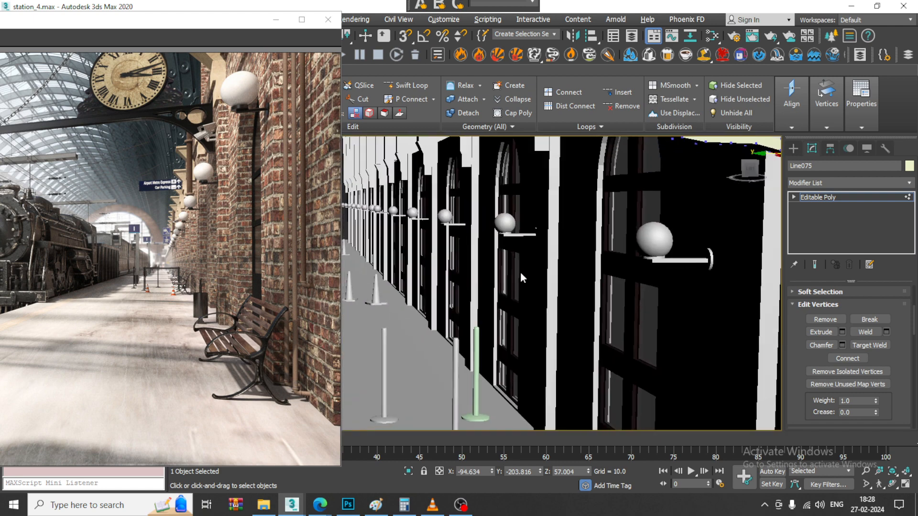
{"action": "key", "text": "alt+w"}
{"action": "middle_click", "coordinate": [363, 380]}
{"action": "key", "text": "alt+w"}
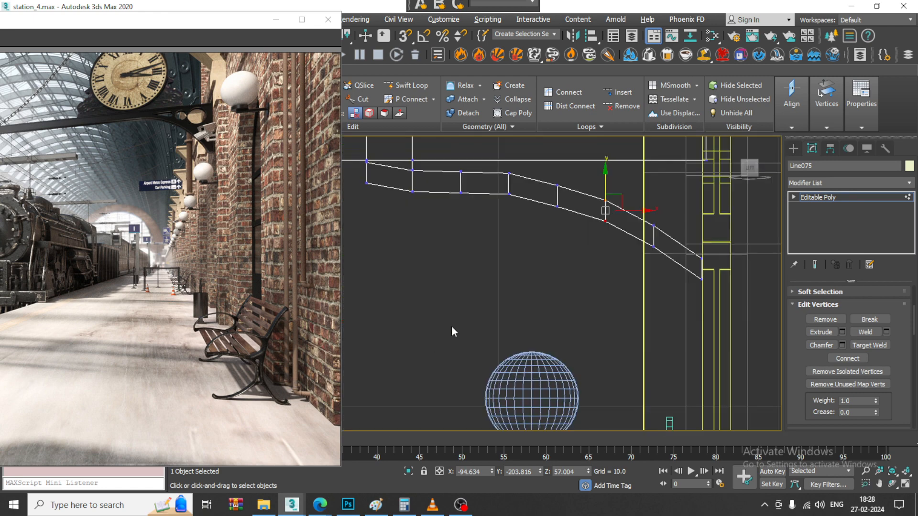
Step: Fine-tune the heights of the vertex pairs near the brace's stub end to smooth the arch
{"action": "middle_click_drag", "start_coordinate": [458, 219], "coordinate": [524, 256]}
{"action": "left_click_drag", "start_coordinate": [512, 263], "coordinate": [528, 199]}
{"action": "left_click_drag", "start_coordinate": [562, 268], "coordinate": [578, 189]}
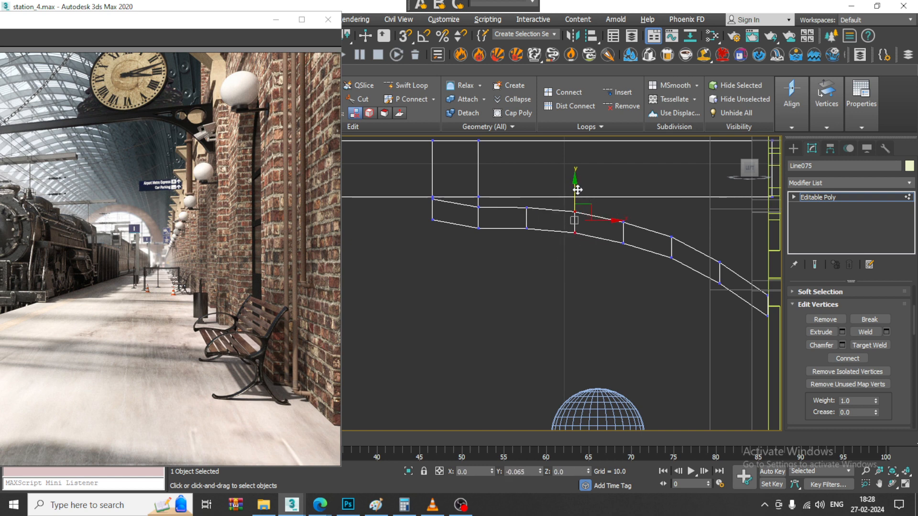
{"action": "middle_click_drag", "start_coordinate": [641, 244], "coordinate": [629, 246]}
{"action": "left_click_drag", "start_coordinate": [429, 250], "coordinate": [467, 174]}
{"action": "left_click_drag", "start_coordinate": [524, 216], "coordinate": [514, 189]}
Step: Check the smoothed brace and whole beam against the station wall in the Perspective view, leaving vertex editing
{"action": "key", "text": "alt+w"}
{"action": "middle_click", "coordinate": [614, 328]}
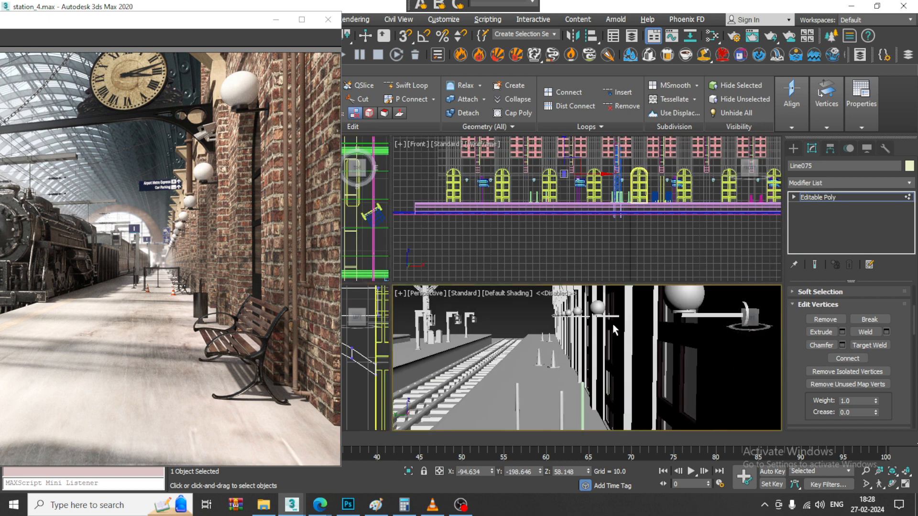
{"action": "key", "text": "alt+w"}
{"action": "key", "text": "z"}
{"action": "scroll", "coordinate": [586, 304], "scroll_direction": "down", "scroll_amount": 7}
{"action": "scroll", "coordinate": [543, 295], "scroll_direction": "down", "scroll_amount": 5}
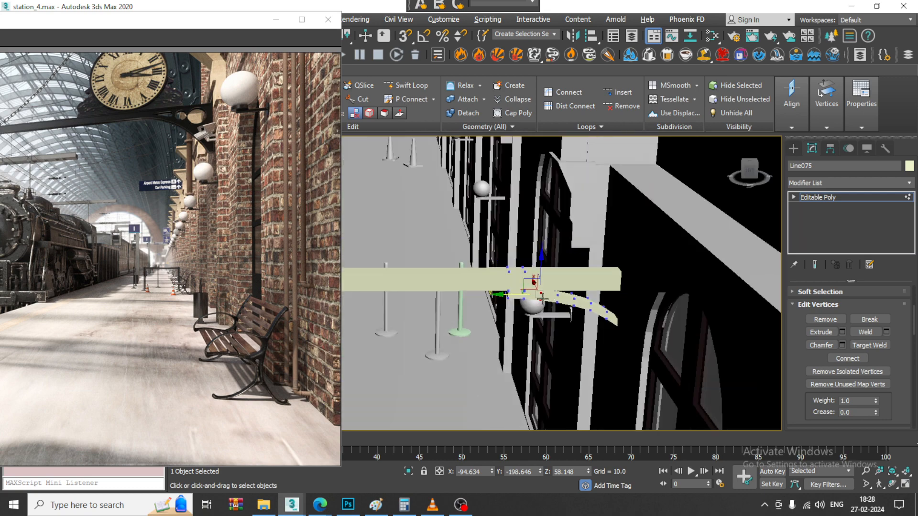
{"action": "left_click_drag", "start_coordinate": [543, 295], "coordinate": [545, 290], "text": "alt"}
{"action": "middle_click_drag", "start_coordinate": [544, 290], "coordinate": [547, 286], "text": "alt"}
{"action": "scroll", "coordinate": [547, 286], "scroll_direction": "up", "scroll_amount": 6}
{"action": "scroll", "coordinate": [546, 280], "scroll_direction": "down", "scroll_amount": 6}
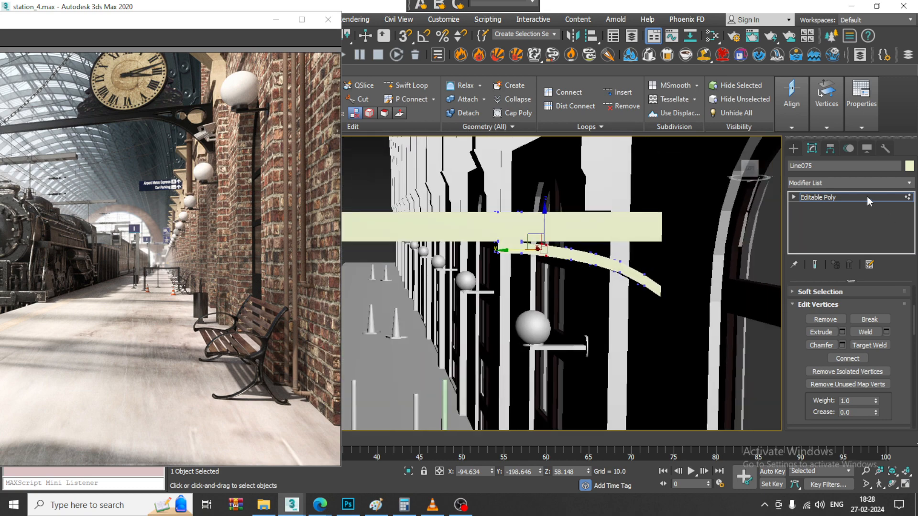
{"action": "left_click", "coordinate": [867, 198]}
{"action": "scroll", "coordinate": [660, 214], "scroll_direction": "down", "scroll_amount": 2}
{"action": "middle_click_drag", "start_coordinate": [649, 220], "coordinate": [709, 242], "text": "alt"}
{"action": "scroll", "coordinate": [637, 241], "scroll_direction": "down", "scroll_amount": 6}
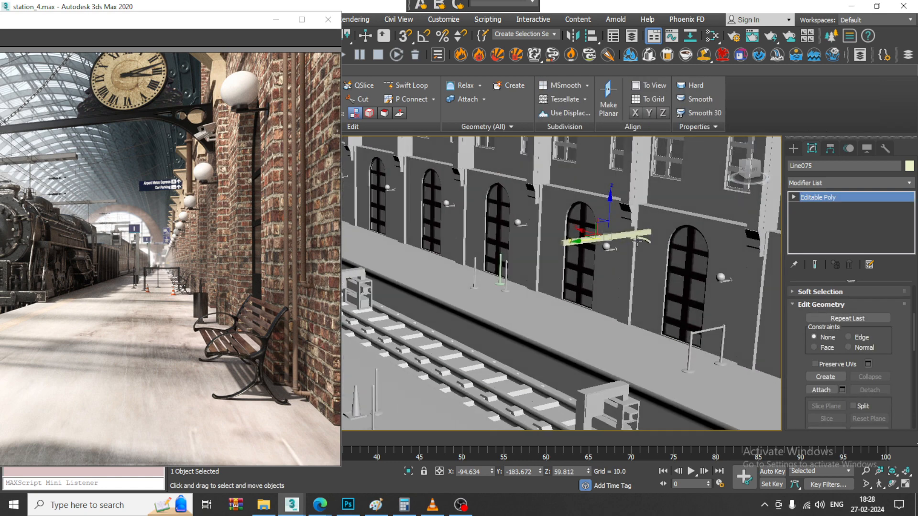
{"action": "scroll", "coordinate": [638, 240], "scroll_direction": "up", "scroll_amount": 4}
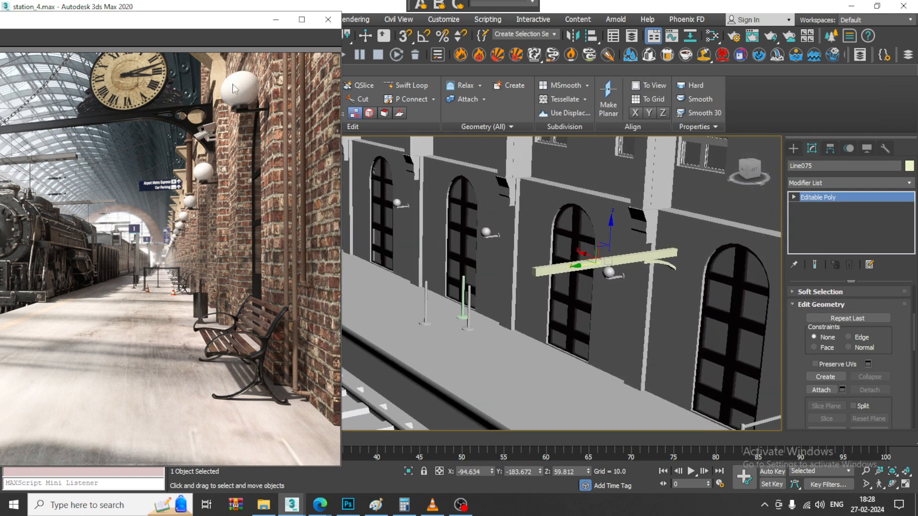
Step: Minimize the station.jpg reference and open station1.jpg instead, enlarged on the wall clock and its support
{"action": "left_click", "coordinate": [272, 22]}
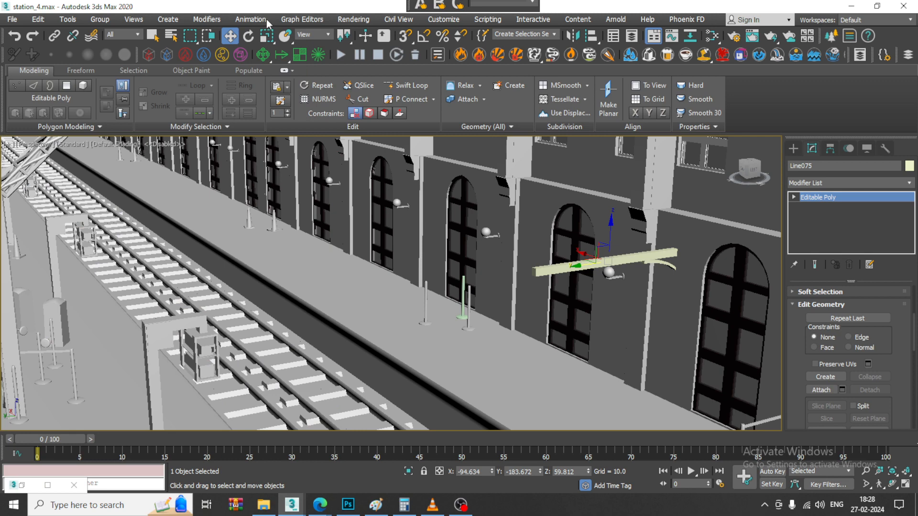
{"action": "left_click", "coordinate": [12, 20]}
{"action": "left_click", "coordinate": [43, 93]}
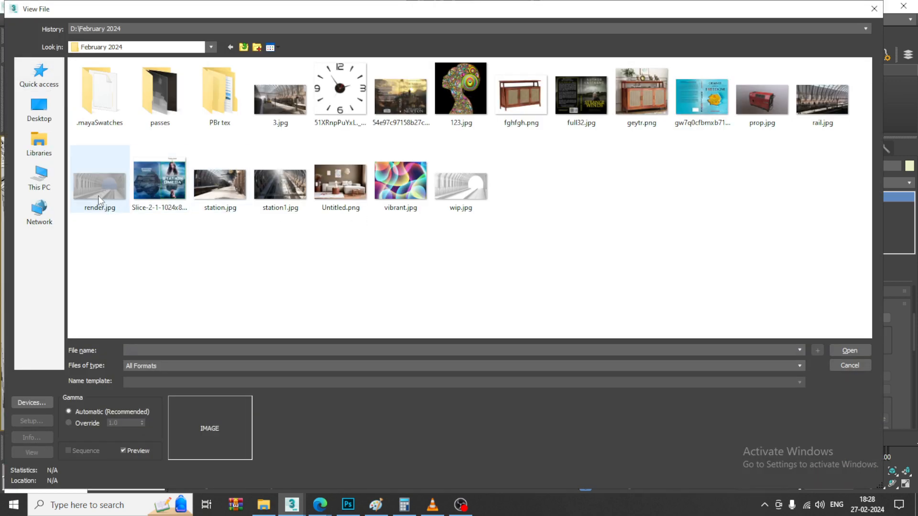
{"action": "double_click", "coordinate": [296, 192]}
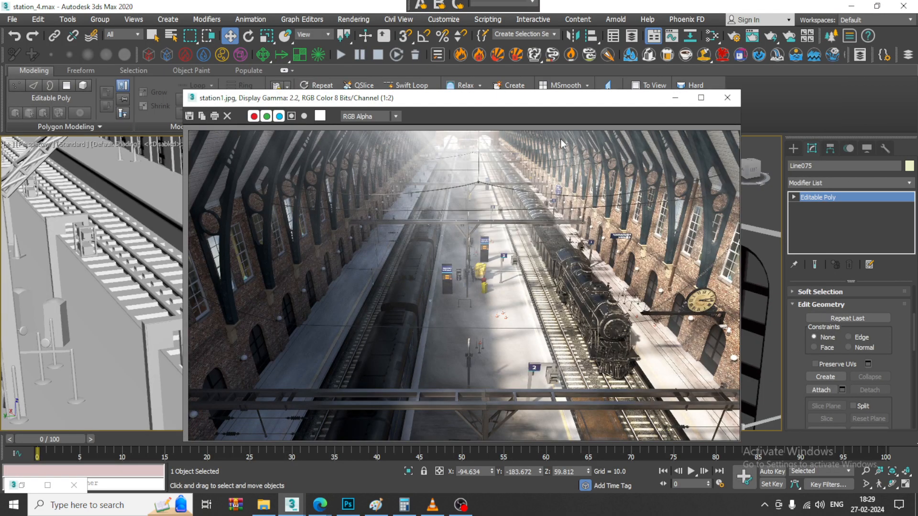
{"action": "left_click_drag", "start_coordinate": [595, 99], "coordinate": [310, 42]}
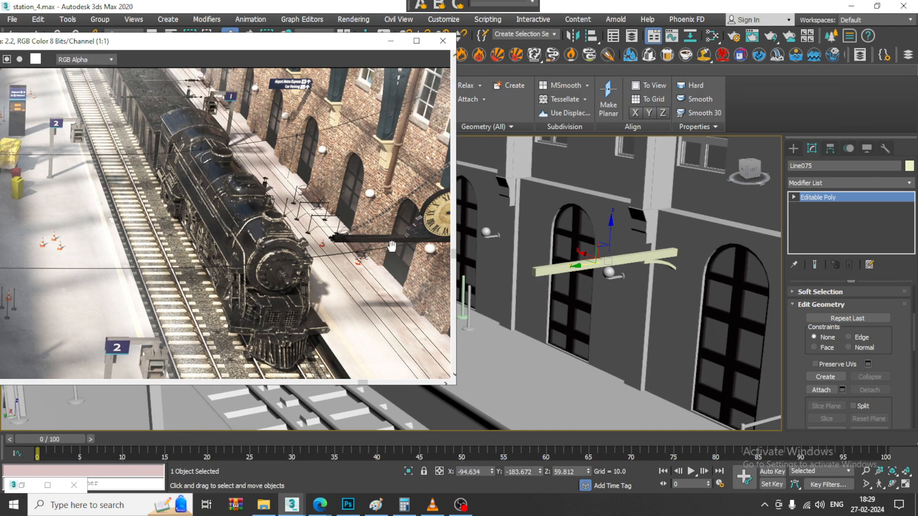
{"action": "scroll", "coordinate": [329, 236], "scroll_direction": "up", "scroll_amount": 2}
{"action": "middle_click_drag", "start_coordinate": [291, 247], "coordinate": [233, 264]}
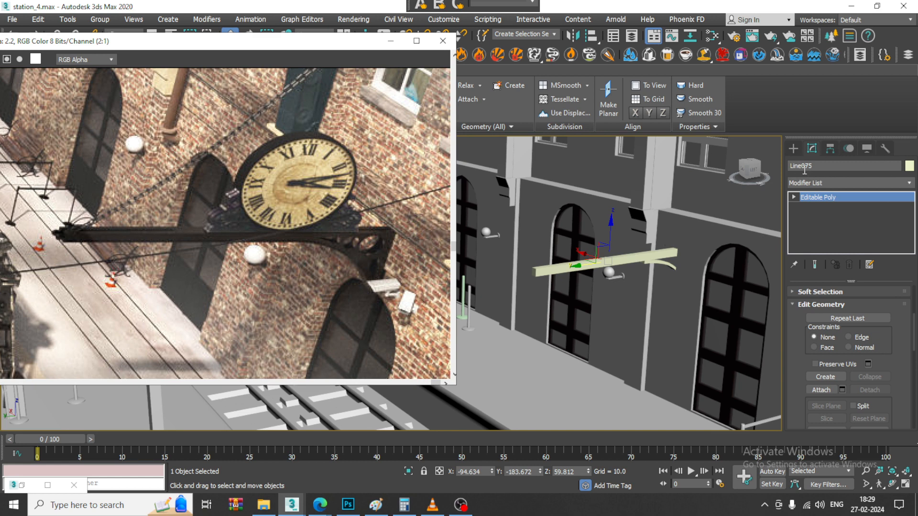
Step: With AutoGrid enabled, create a cylinder on the beam near the brace, about 7.82 in radius and 1.153 high
{"action": "left_click", "coordinate": [793, 149]}
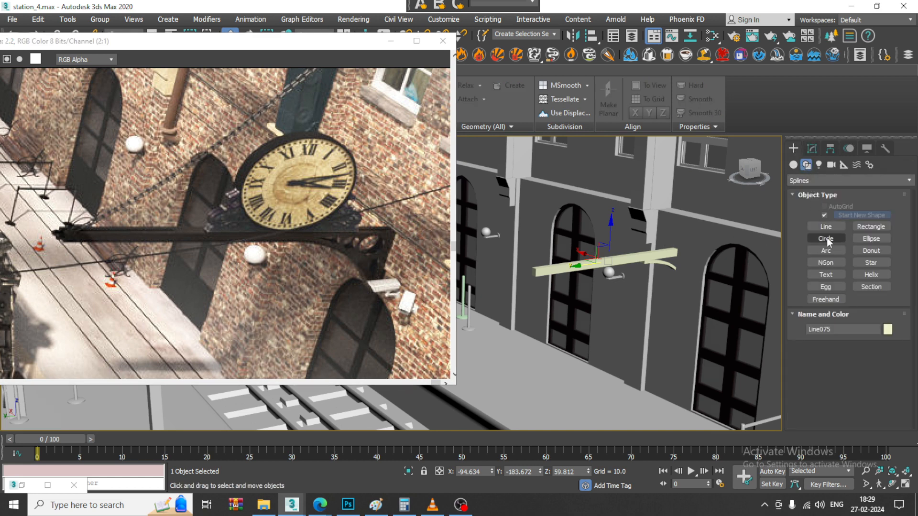
{"action": "left_click", "coordinate": [794, 165]}
{"action": "left_click", "coordinate": [834, 241]}
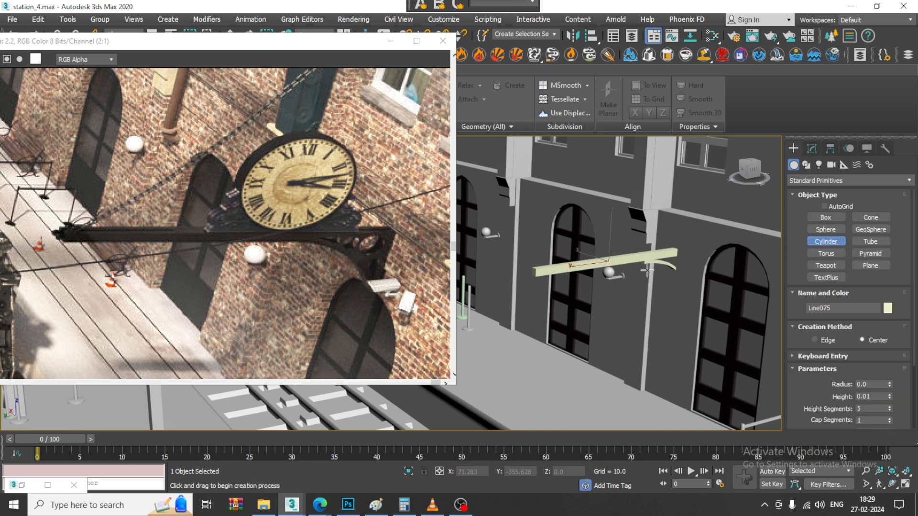
{"action": "left_click", "coordinate": [824, 207]}
{"action": "scroll", "coordinate": [637, 244], "scroll_direction": "up", "scroll_amount": 5}
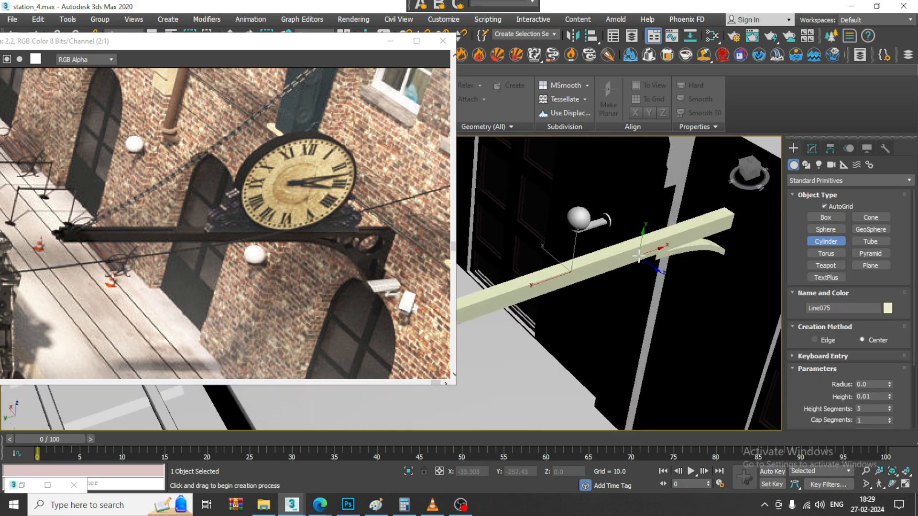
{"action": "left_click_drag", "start_coordinate": [646, 244], "coordinate": [671, 273]}
{"action": "left_click", "coordinate": [670, 268]}
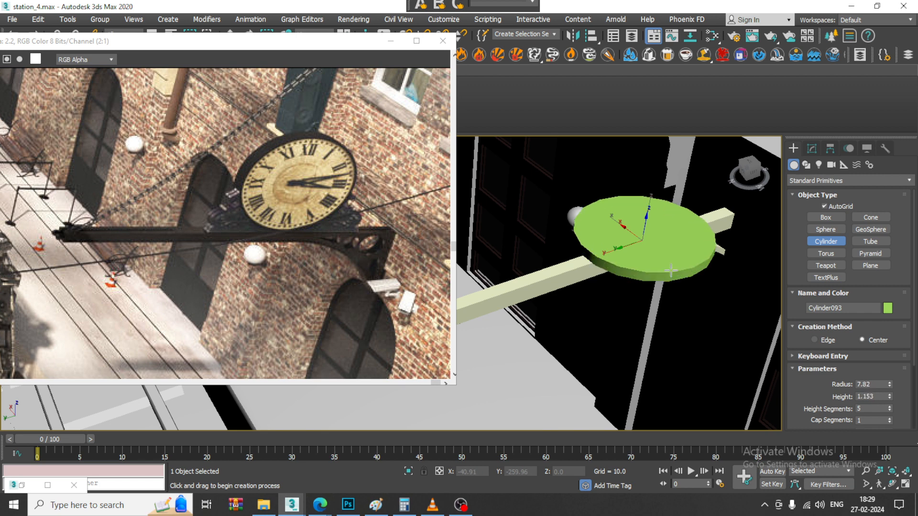
Step: Move the reference image below the main toolbar, turn on angle snap and rotate the cylinder upright, parallel to the beam
{"action": "right_click", "coordinate": [670, 259]}
{"action": "key", "text": "e"}
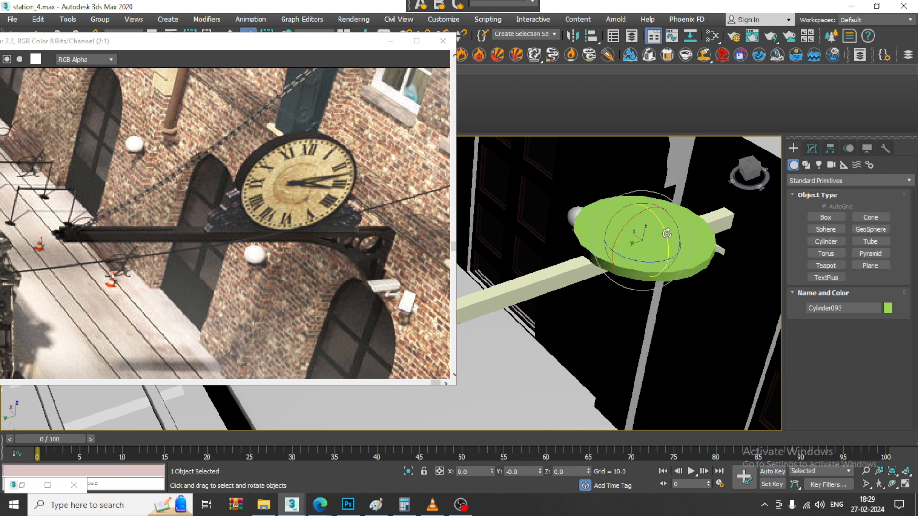
{"action": "left_click_drag", "start_coordinate": [351, 48], "coordinate": [338, 84]}
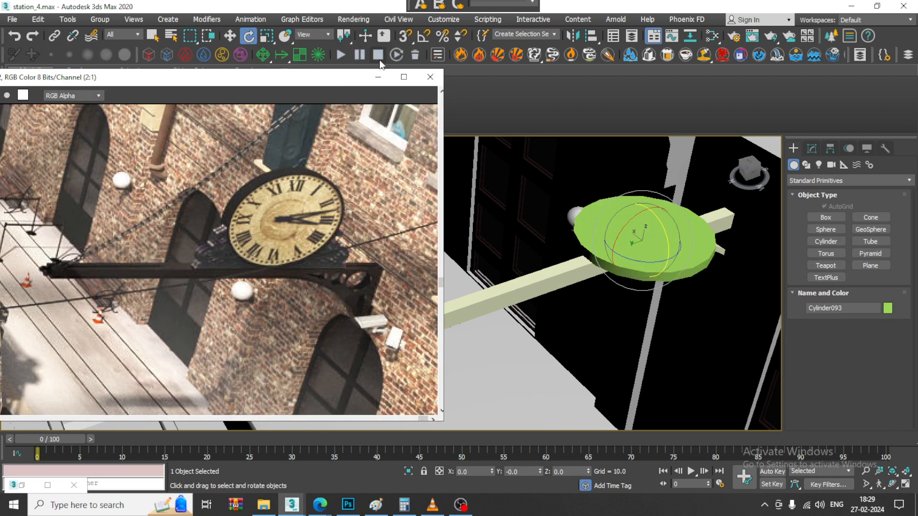
{"action": "left_click", "coordinate": [419, 40]}
{"action": "left_click_drag", "start_coordinate": [660, 228], "coordinate": [665, 237]}
{"action": "key", "text": "w"}
Step: Raise the upright cylinder about 6.8 units onto the beam and shift it slightly along X to centre it over the beam
{"action": "scroll", "coordinate": [640, 179], "scroll_direction": "up", "scroll_amount": 5}
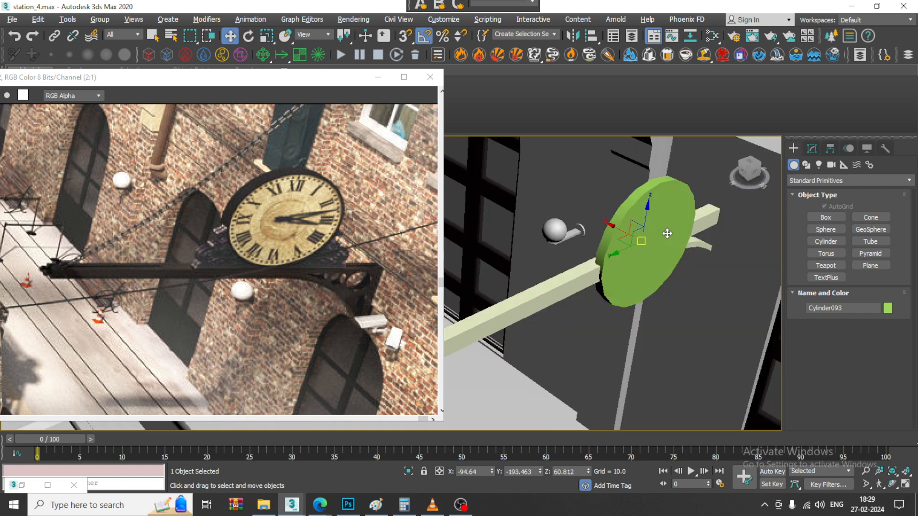
{"action": "left_click_drag", "start_coordinate": [638, 175], "coordinate": [637, 135]}
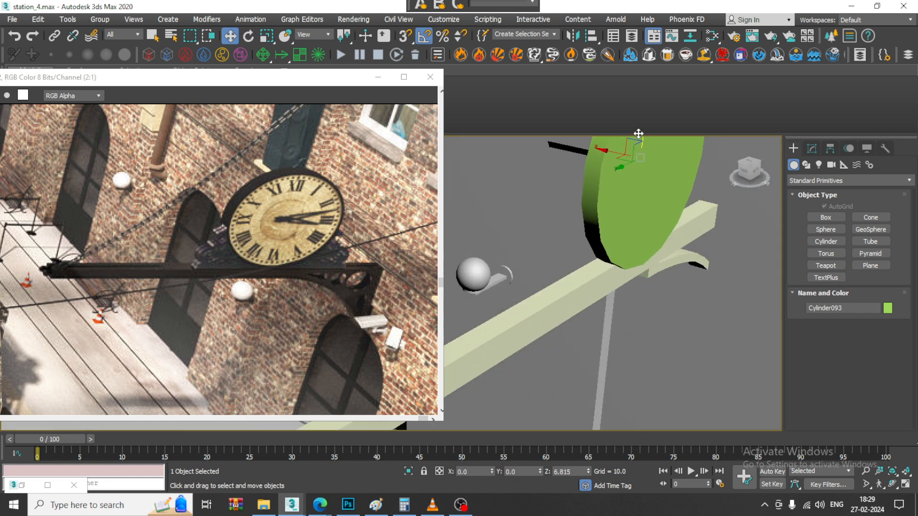
{"action": "middle_click_drag", "start_coordinate": [630, 189], "coordinate": [616, 224], "text": "alt"}
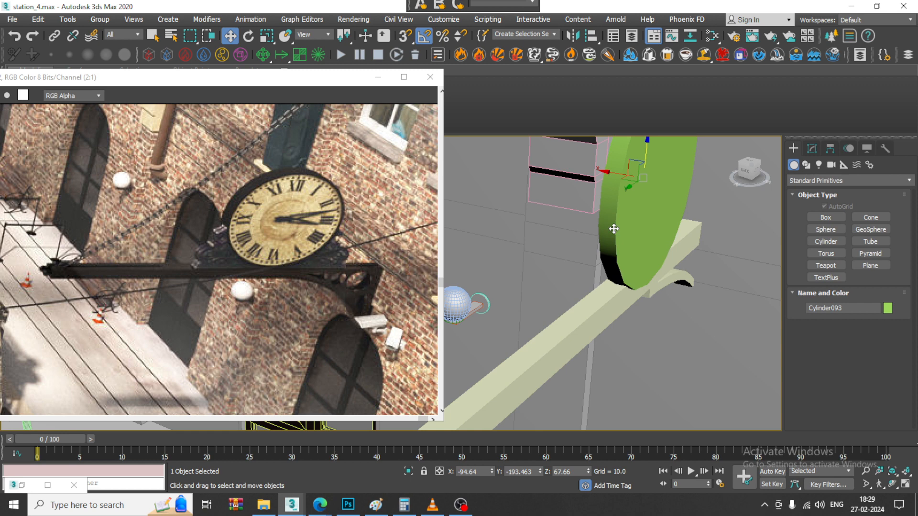
{"action": "left_click_drag", "start_coordinate": [610, 174], "coordinate": [600, 190]}
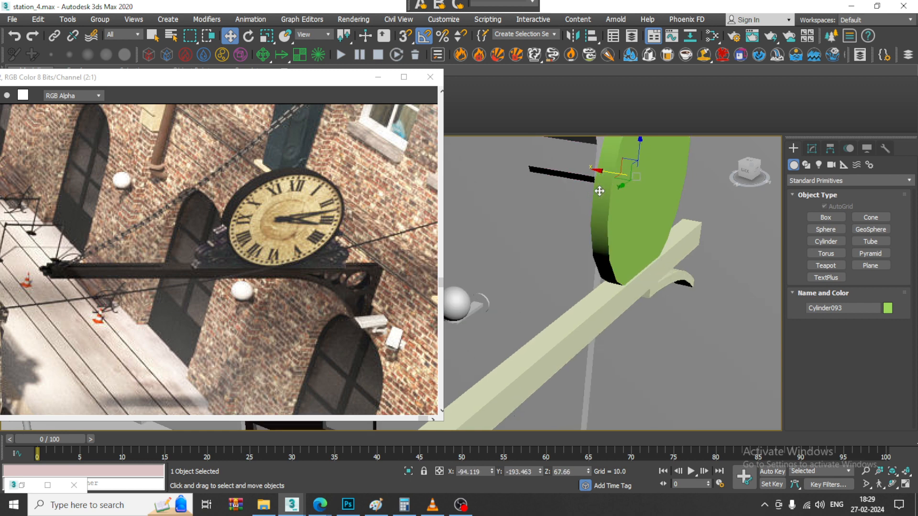
Step: Increase the clock cylinder's radius to 7.898 to match the proportions in the reference image
{"action": "middle_click_drag", "start_coordinate": [687, 246], "coordinate": [622, 261], "text": "alt"}
{"action": "left_click", "coordinate": [808, 148]}
{"action": "scroll", "coordinate": [596, 272], "scroll_direction": "down", "scroll_amount": 5}
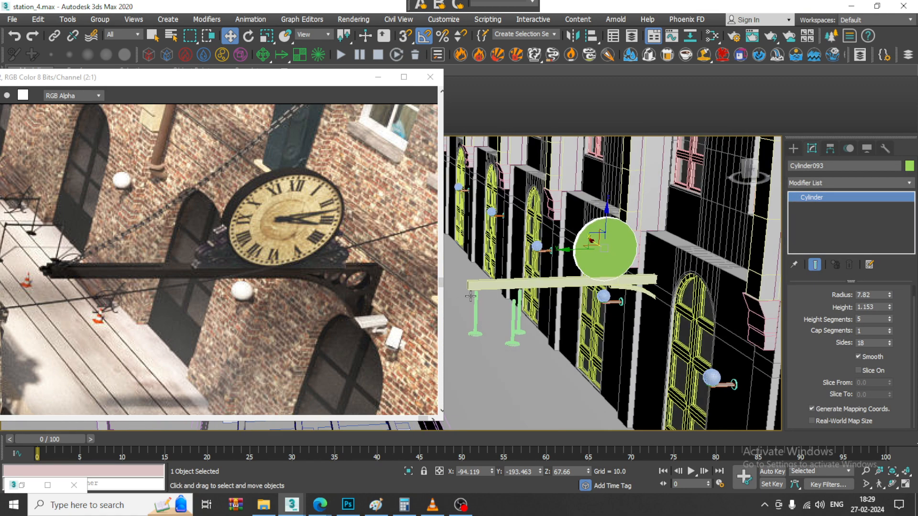
{"action": "middle_click_drag", "start_coordinate": [470, 296], "coordinate": [449, 278], "text": "alt"}
{"action": "scroll", "coordinate": [679, 280], "scroll_direction": "up", "scroll_amount": 3}
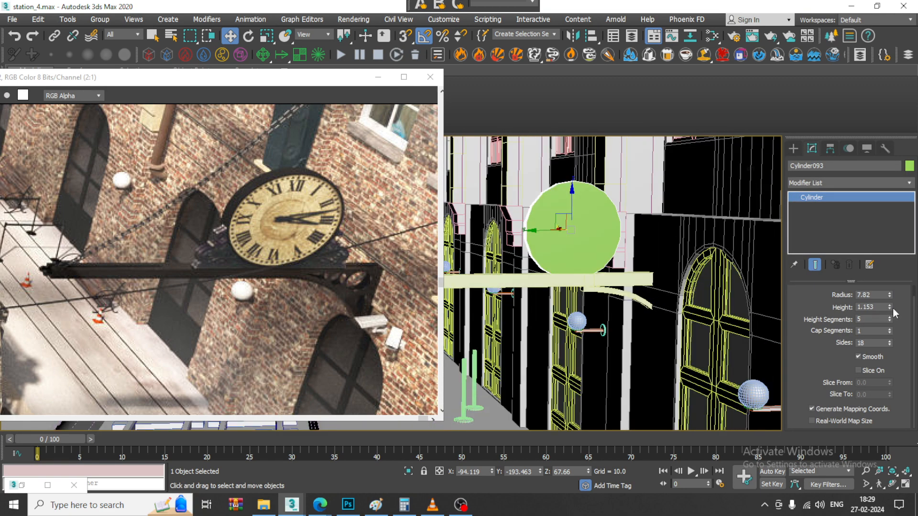
{"action": "left_click_drag", "start_coordinate": [889, 295], "coordinate": [891, 296]}
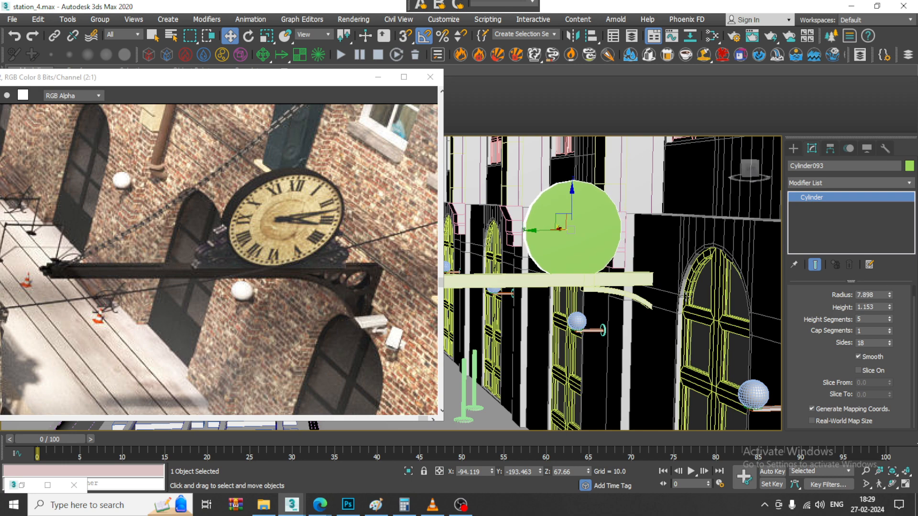
Step: Set the clock cylinder to 24 sides and 1 height segment, and raise it slightly above the beam
{"action": "middle_click_drag", "start_coordinate": [555, 229], "coordinate": [577, 219], "text": "alt"}
{"action": "scroll", "coordinate": [578, 217], "scroll_direction": "up", "scroll_amount": 3}
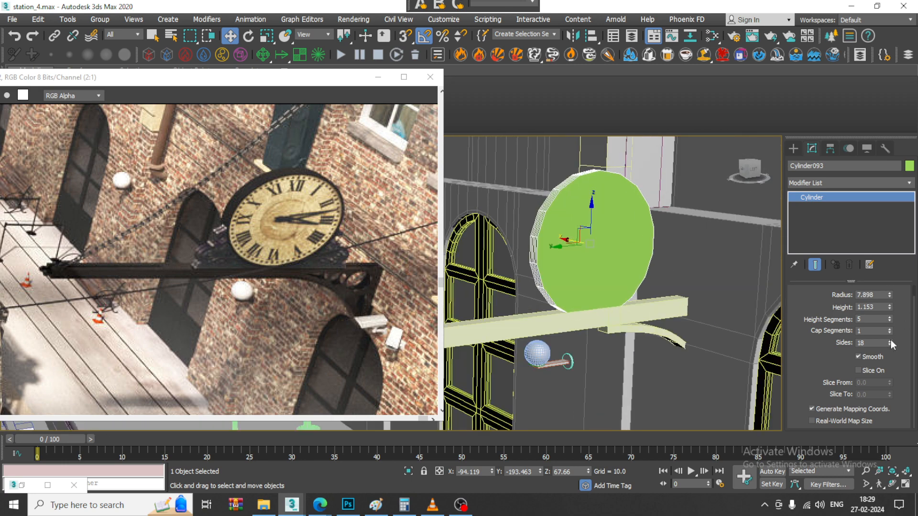
{"action": "left_click_drag", "start_coordinate": [890, 341], "coordinate": [890, 341]}
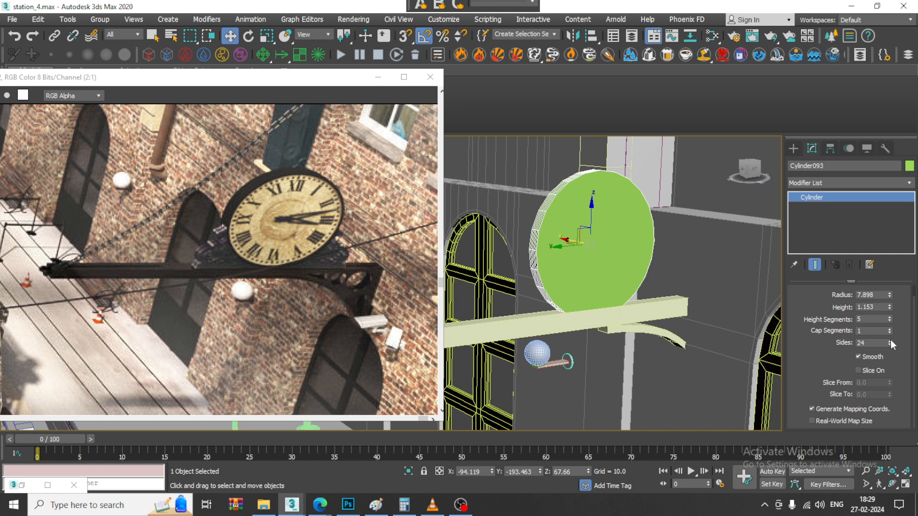
{"action": "scroll", "coordinate": [574, 218], "scroll_direction": "up", "scroll_amount": 2}
{"action": "left_click_drag", "start_coordinate": [600, 222], "coordinate": [601, 203]}
{"action": "right_click", "coordinate": [890, 319]}
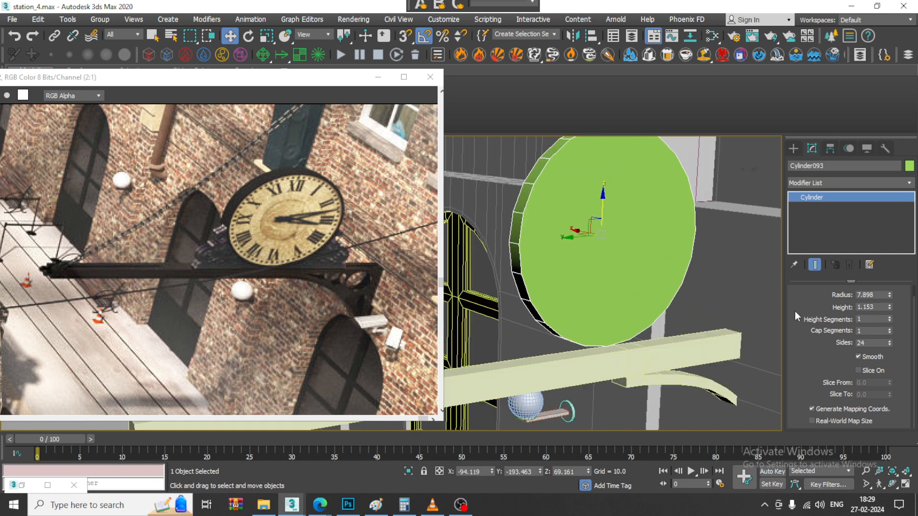
Step: Convert the clock cylinder to an Editable Poly and switch to polygon editing
{"action": "right_click", "coordinate": [553, 199]}
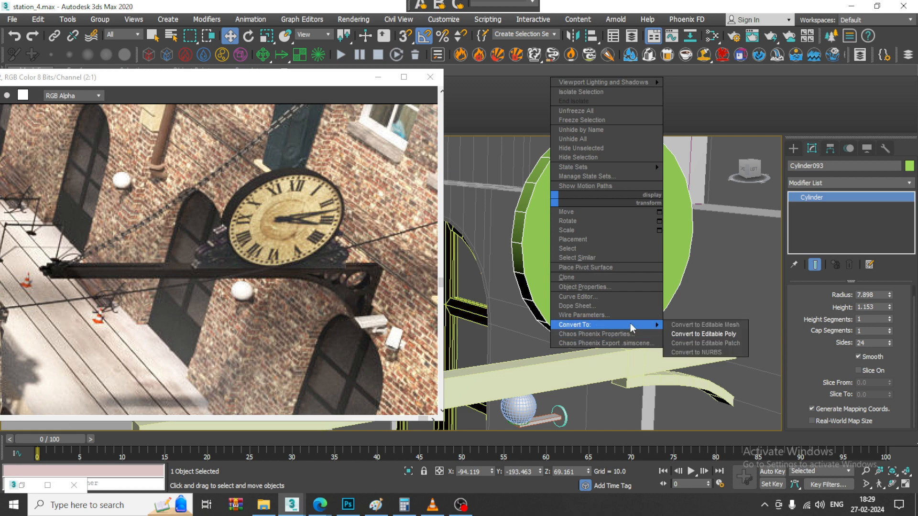
{"action": "left_click", "coordinate": [694, 334]}
{"action": "key", "text": "2"}
{"action": "key", "text": "l"}
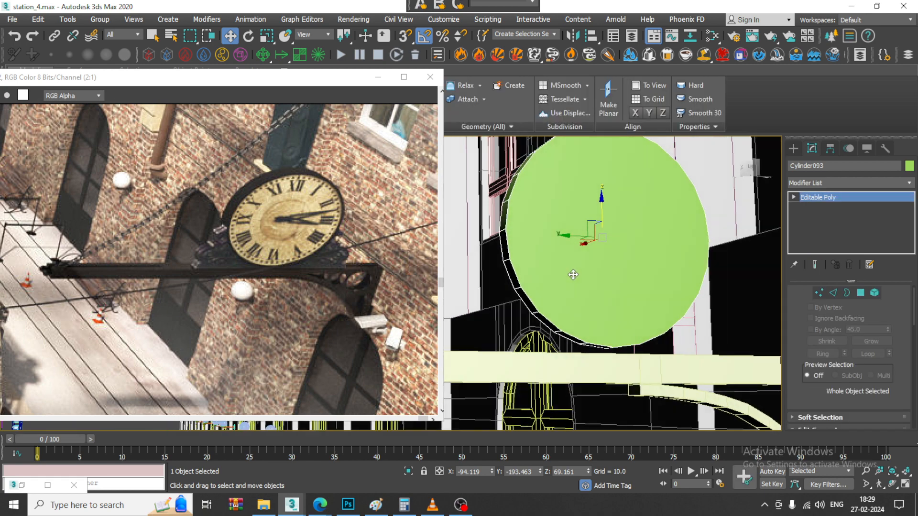
{"action": "scroll", "coordinate": [534, 337], "scroll_direction": "up", "scroll_amount": 3}
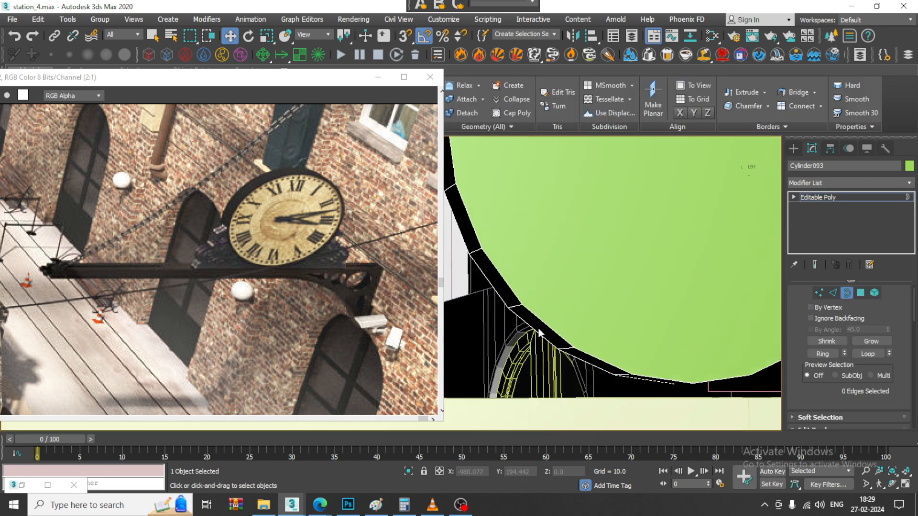
{"action": "left_click", "coordinate": [860, 293]}
Step: Select the six adjacent rim polygons along the underside of the clock disc
{"action": "left_click", "coordinate": [540, 329]}
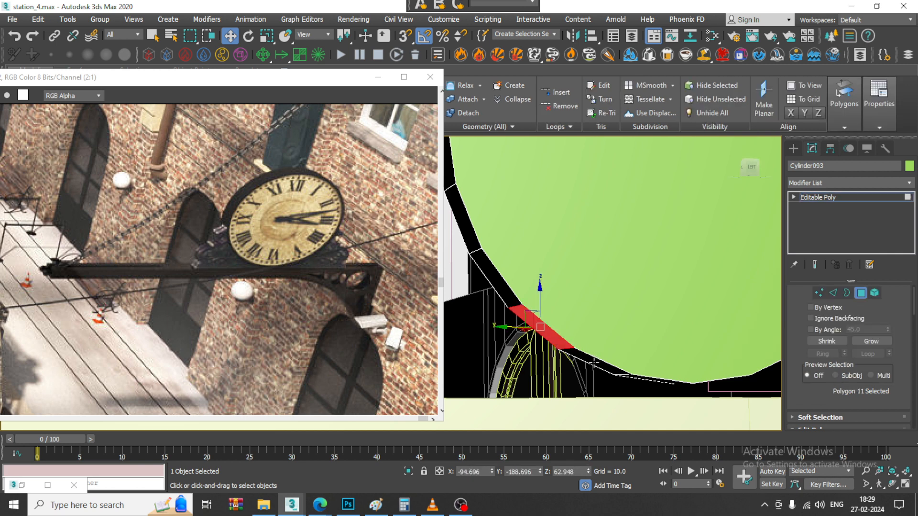
{"action": "left_click", "coordinate": [593, 364], "text": "ctrl"}
{"action": "scroll", "coordinate": [697, 365], "scroll_direction": "up", "scroll_amount": 2}
{"action": "left_click", "coordinate": [661, 375], "text": "ctrl"}
{"action": "left_click", "coordinate": [716, 378], "text": "ctrl"}
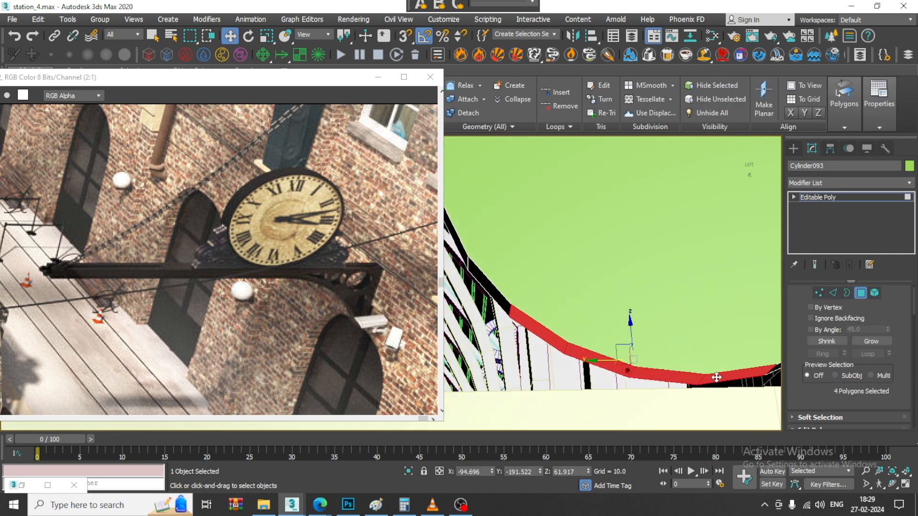
{"action": "middle_click_drag", "start_coordinate": [716, 378], "coordinate": [656, 329]}
{"action": "left_click", "coordinate": [693, 293], "text": "ctrl"}
{"action": "left_click", "coordinate": [709, 280], "text": "ctrl"}
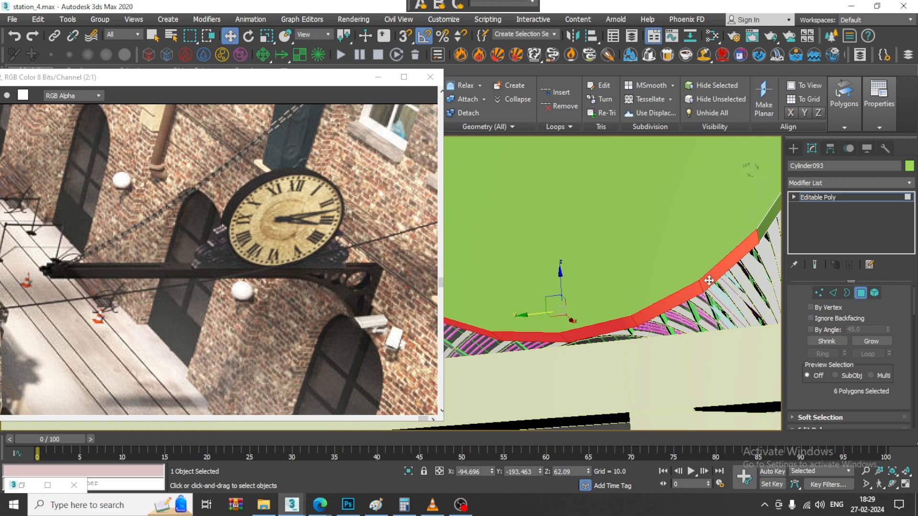
Step: Try extruding the six lower rim polygons down past the beam by 3.538
{"action": "scroll", "coordinate": [709, 280], "scroll_direction": "down", "scroll_amount": 6}
{"action": "middle_click_drag", "start_coordinate": [705, 290], "coordinate": [626, 290], "text": "alt"}
{"action": "scroll", "coordinate": [682, 292], "scroll_direction": "up", "scroll_amount": 6}
{"action": "scroll", "coordinate": [626, 290], "scroll_direction": "down", "scroll_amount": 2}
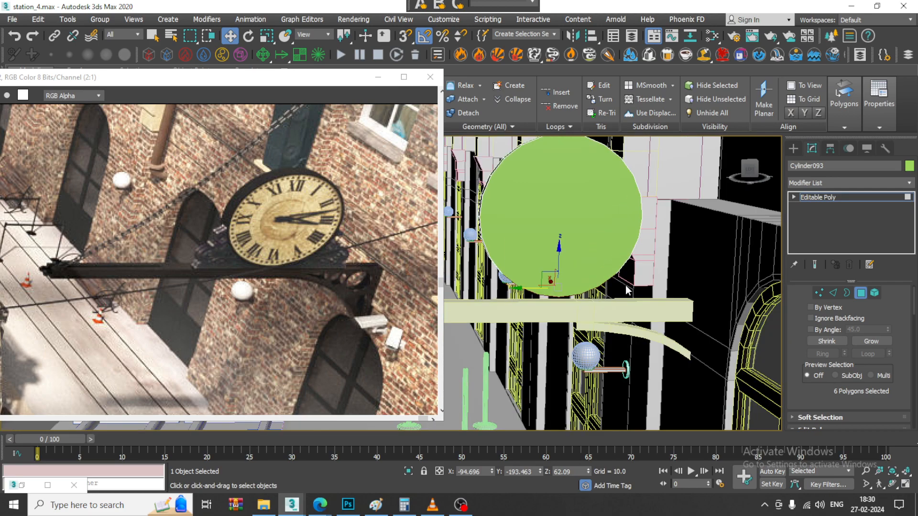
{"action": "scroll", "coordinate": [816, 363], "scroll_direction": "down", "scroll_amount": 3}
{"action": "left_click", "coordinate": [843, 356]}
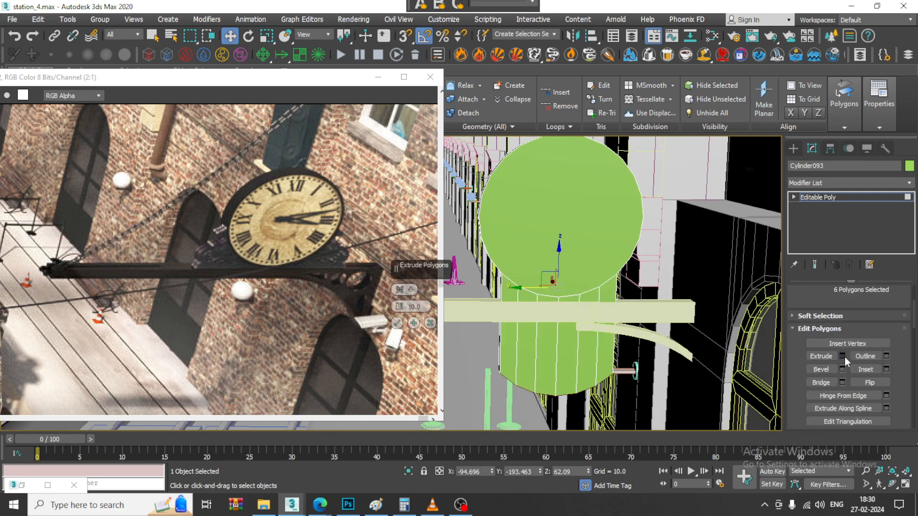
{"action": "left_click_drag", "start_coordinate": [399, 307], "coordinate": [410, 343]}
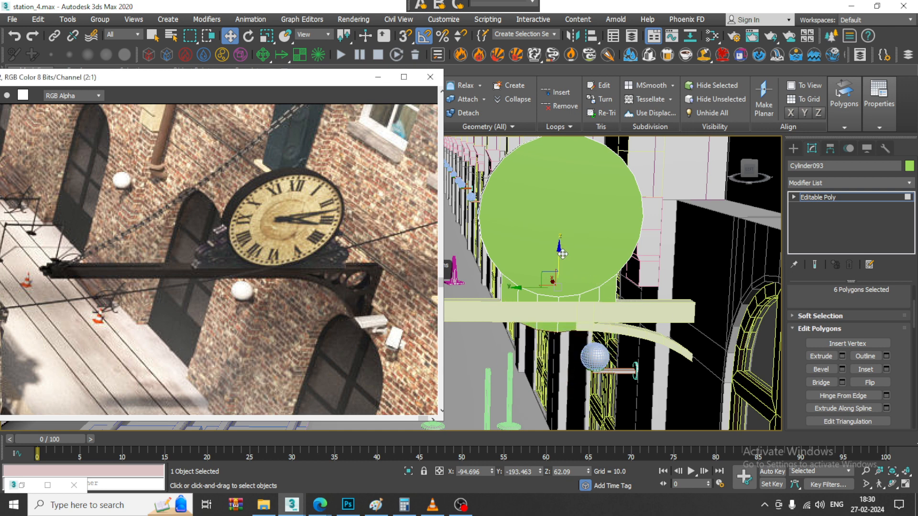
Step: Try to flatten the curved underside by scaling the selected polygons vertically, undoing the first attempt and repeating it
{"action": "middle_click_drag", "start_coordinate": [560, 262], "coordinate": [603, 293], "text": "alt"}
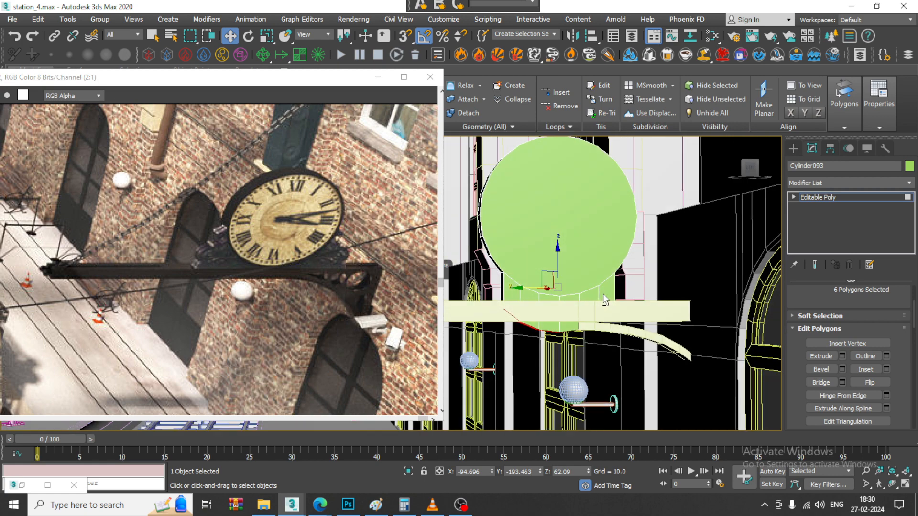
{"action": "key", "text": "r"}
{"action": "left_click_drag", "start_coordinate": [557, 332], "coordinate": [323, 303]}
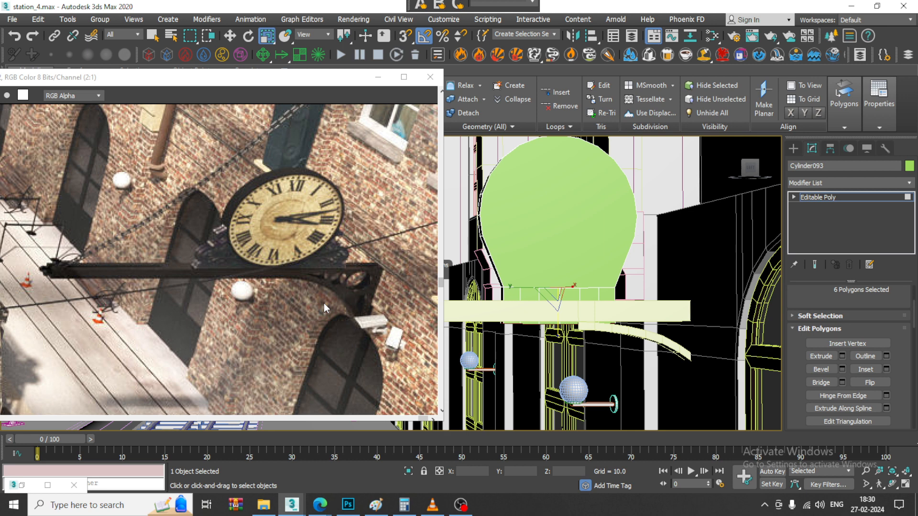
{"action": "left_click", "coordinate": [555, 275]}
{"action": "key", "text": "ctrl+z"}
{"action": "left_click_drag", "start_coordinate": [558, 331], "coordinate": [559, 281]}
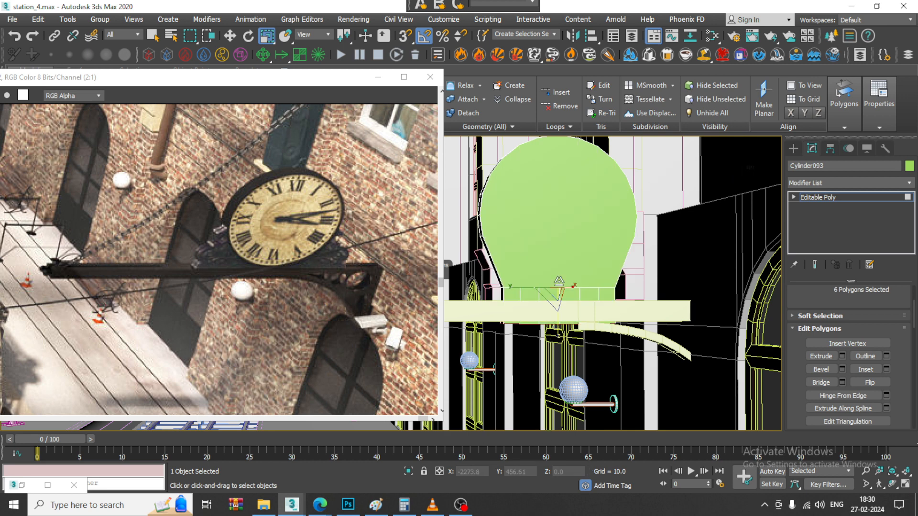
Step: Try raising the flattened polygons along Z and undo the move
{"action": "key", "text": "w"}
{"action": "mouse_move", "coordinate": [559, 281]}
{"action": "middle_mouse_down", "text": "alt"}
{"action": "mouse_move", "coordinate": [558, 305]}
{"action": "mouse_move", "coordinate": [558, 292]}
{"action": "middle_mouse_up", "text": "alt"}
{"action": "left_click_drag", "start_coordinate": [559, 262], "coordinate": [555, 221]}
{"action": "key", "text": "ctrl+z"}
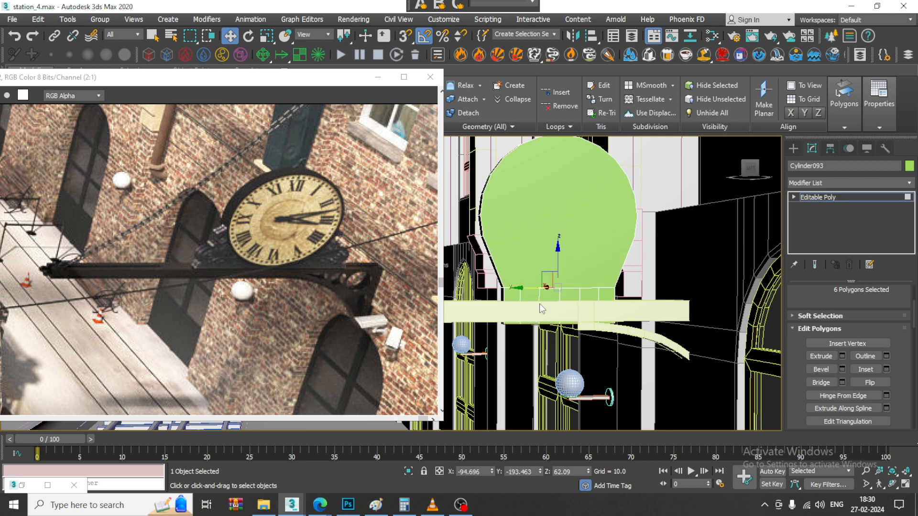
Step: Return to the six selected polygons at polygon level and cancel their 3.538 extrusion
{"action": "middle_click_drag", "start_coordinate": [539, 309], "coordinate": [527, 339], "text": "alt"}
{"action": "key", "text": "1"}
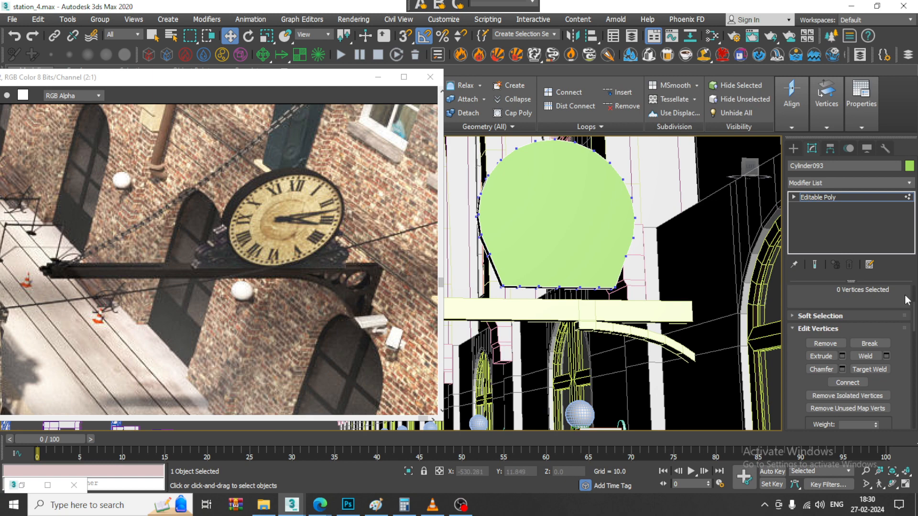
{"action": "left_click", "coordinate": [794, 197]}
{"action": "left_click", "coordinate": [818, 237]}
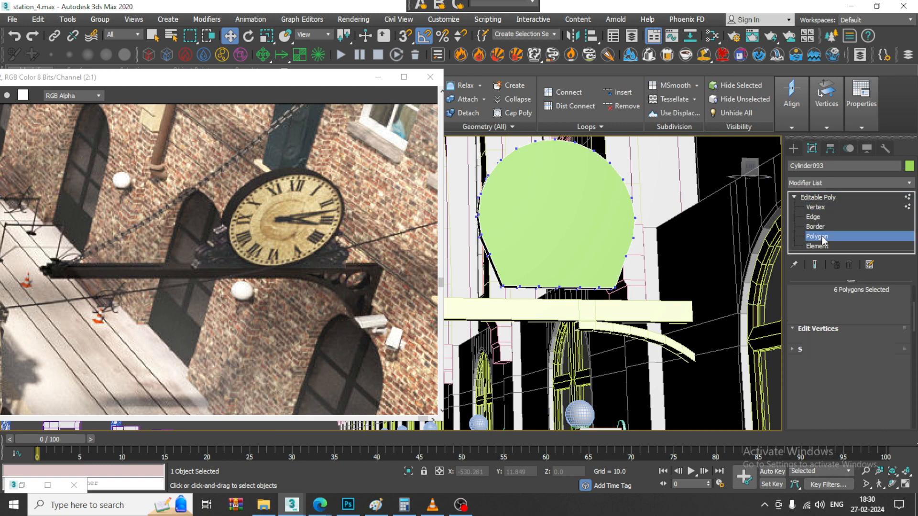
{"action": "middle_click_drag", "start_coordinate": [624, 306], "coordinate": [634, 318], "text": "alt"}
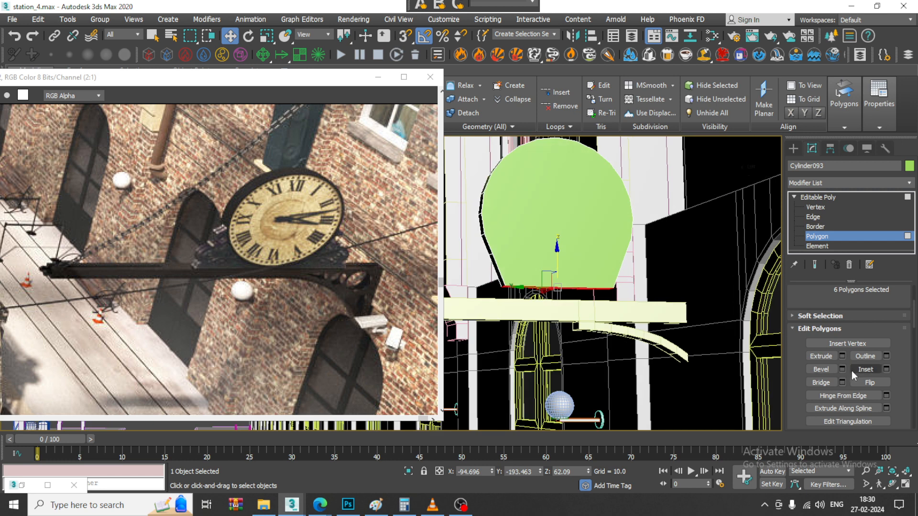
{"action": "left_click", "coordinate": [842, 357]}
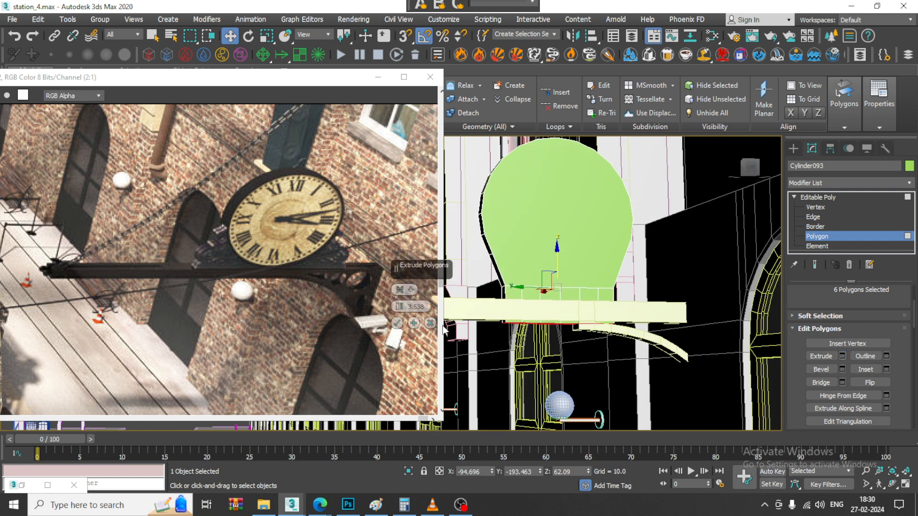
{"action": "left_click", "coordinate": [430, 323]}
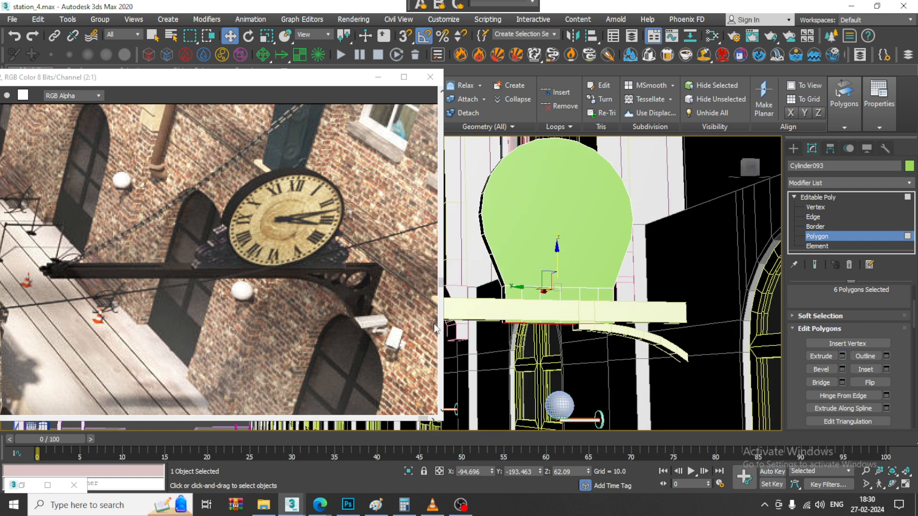
Step: Extrude the round disc's six lower rim polygons by 10 and pull the extruded end up to just below the beam
{"action": "left_click", "coordinate": [842, 357]}
{"action": "left_click", "coordinate": [401, 324]}
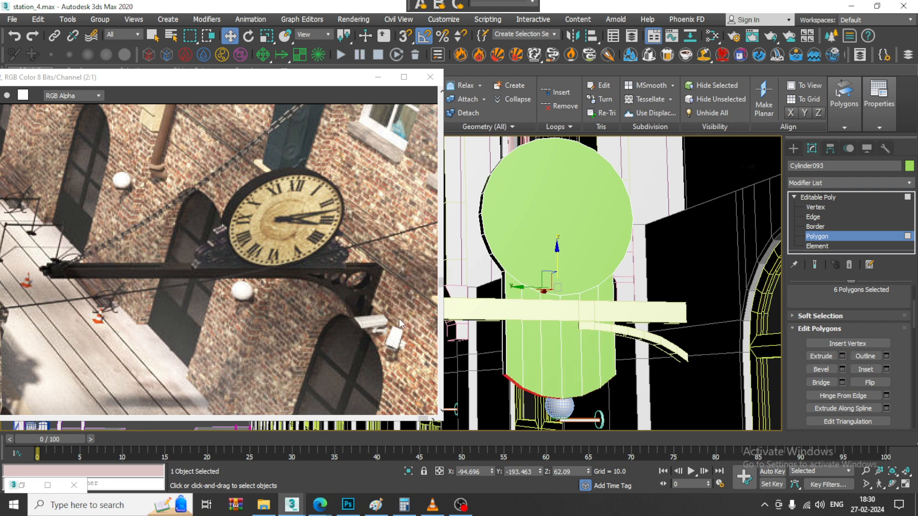
{"action": "left_click_drag", "start_coordinate": [560, 364], "coordinate": [559, 316]}
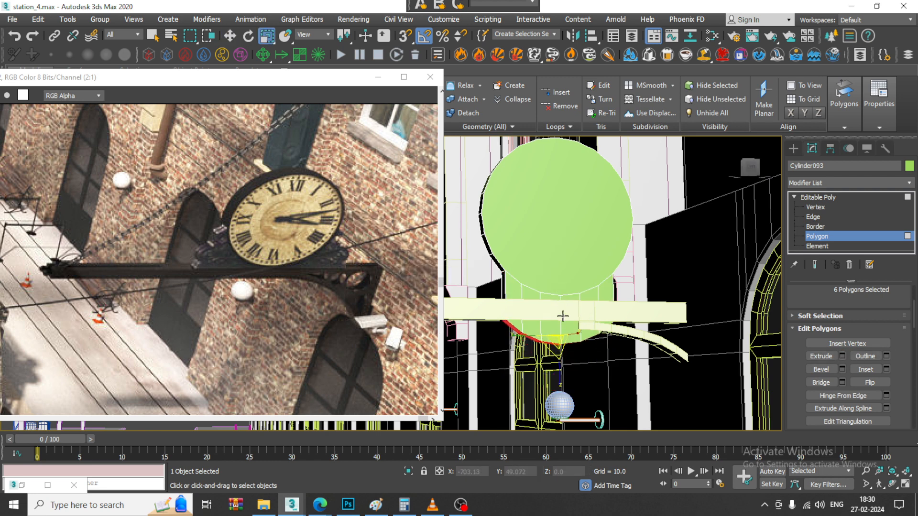
Step: Scale the extruded end vertically until it is flat and raise it so the clock's base ends inside the beam
{"action": "key", "text": "r"}
{"action": "left_click_drag", "start_coordinate": [562, 385], "coordinate": [197, 171]}
{"action": "key", "text": "w"}
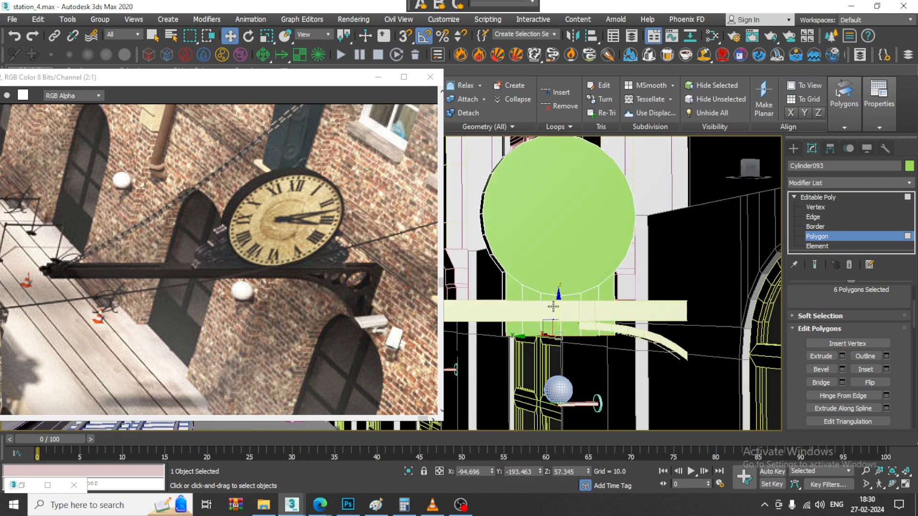
{"action": "left_click_drag", "start_coordinate": [558, 283], "coordinate": [564, 277]}
Step: Extrude three adjoining side polygons, two on the disc's lower rim and one on the base's side, by about 3.66
{"action": "middle_click_drag", "start_coordinate": [564, 277], "coordinate": [545, 282], "text": "alt"}
{"action": "scroll", "coordinate": [544, 287], "scroll_direction": "up", "scroll_amount": 2}
{"action": "left_click", "coordinate": [524, 276]}
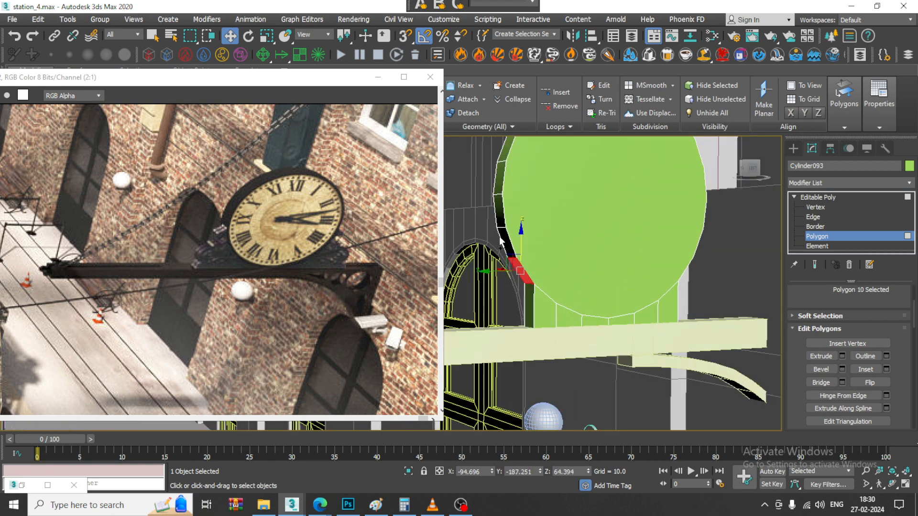
{"action": "left_click", "coordinate": [507, 243], "text": "ctrl"}
{"action": "left_click", "coordinate": [526, 306], "text": "ctrl"}
{"action": "middle_click_drag", "start_coordinate": [672, 308], "coordinate": [664, 289], "text": "alt"}
{"action": "left_click", "coordinate": [844, 357]}
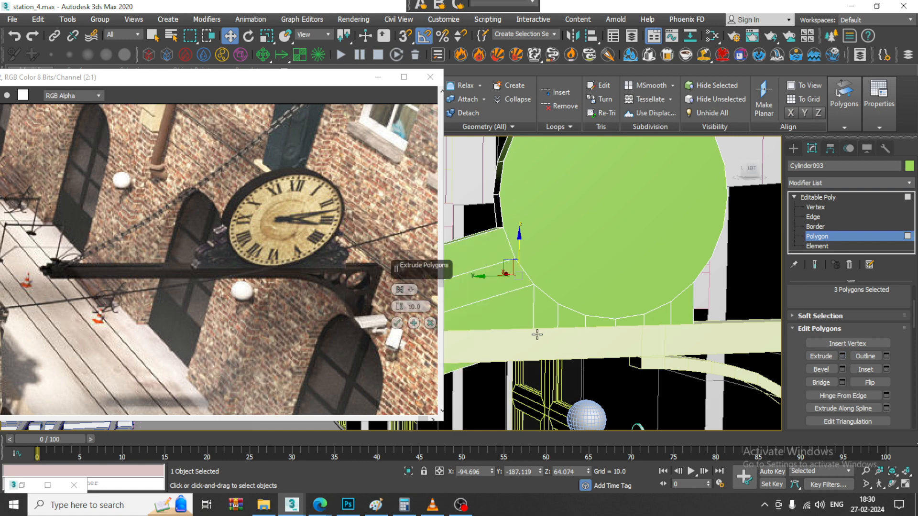
{"action": "scroll", "coordinate": [512, 319], "scroll_direction": "down", "scroll_amount": 3}
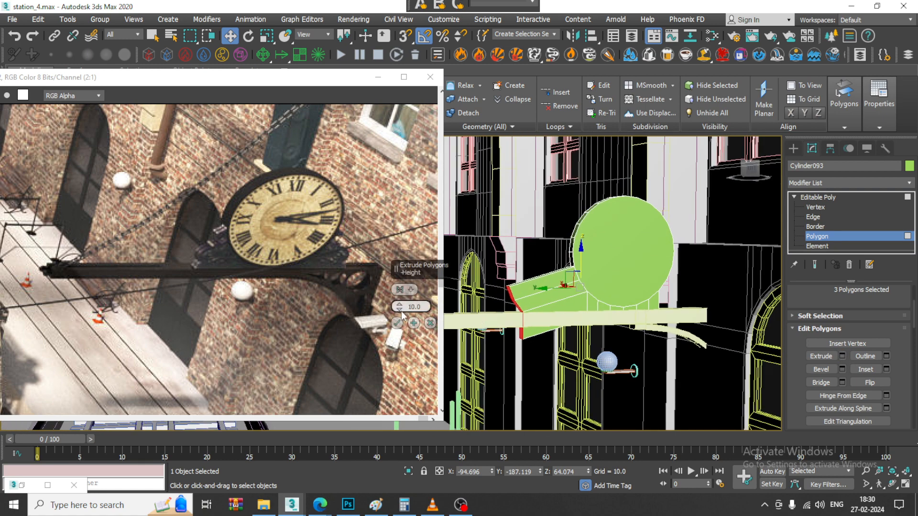
{"action": "left_click_drag", "start_coordinate": [399, 307], "coordinate": [414, 337]}
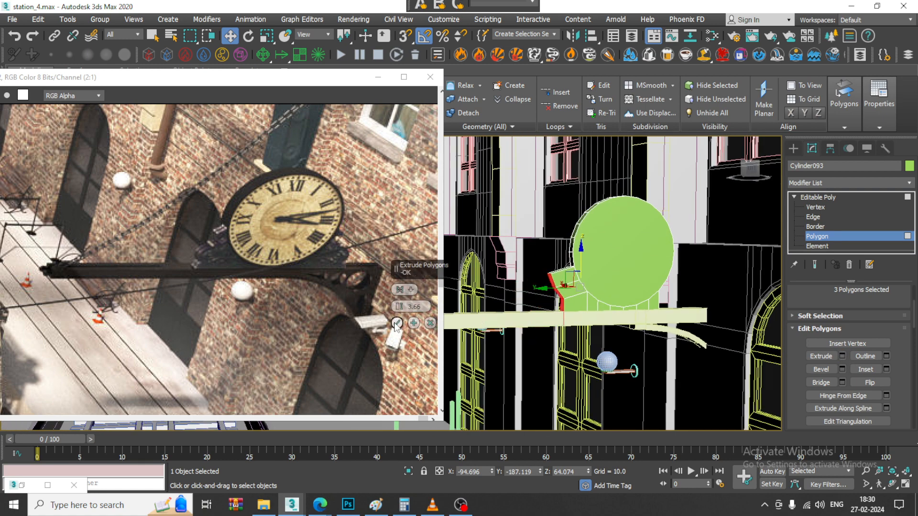
{"action": "left_click", "coordinate": [397, 323]}
Step: Isolate the clock, extrude the three matching side polygons on its opposite side by the same amount, and end the isolation
{"action": "scroll", "coordinate": [507, 319], "scroll_direction": "up", "scroll_amount": 3}
{"action": "middle_click_drag", "start_coordinate": [507, 319], "coordinate": [569, 304], "text": "alt"}
{"action": "scroll", "coordinate": [569, 304], "scroll_direction": "up", "scroll_amount": 3}
{"action": "key", "text": "1"}
{"action": "scroll", "coordinate": [621, 277], "scroll_direction": "down", "scroll_amount": 3}
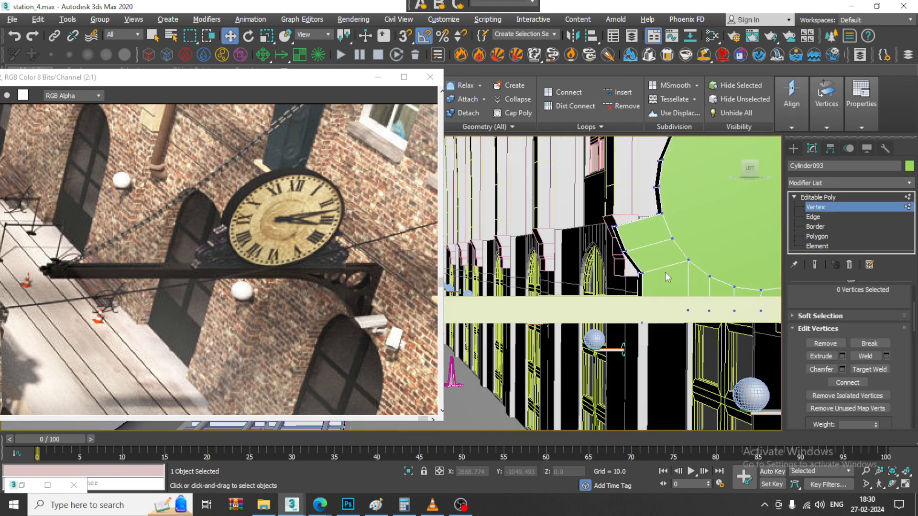
{"action": "middle_click_drag", "start_coordinate": [665, 278], "coordinate": [543, 311], "text": "alt"}
{"action": "scroll", "coordinate": [576, 328], "scroll_direction": "up", "scroll_amount": 3}
{"action": "key", "text": "1"}
{"action": "key", "text": "alt+q"}
{"action": "scroll", "coordinate": [539, 310], "scroll_direction": "down", "scroll_amount": 3}
{"action": "scroll", "coordinate": [562, 296], "scroll_direction": "up", "scroll_amount": 3}
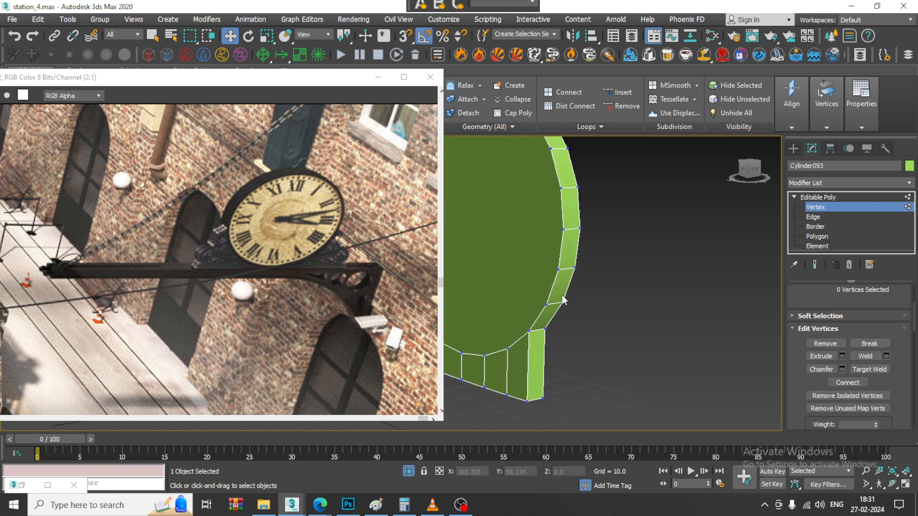
{"action": "key", "text": "4"}
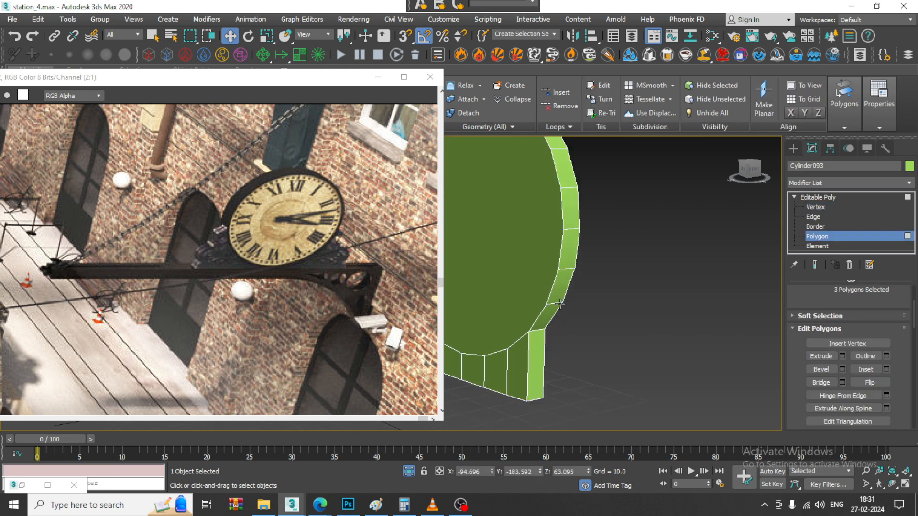
{"action": "left_click", "coordinate": [560, 297]}
{"action": "left_click", "coordinate": [538, 344], "text": "ctrl"}
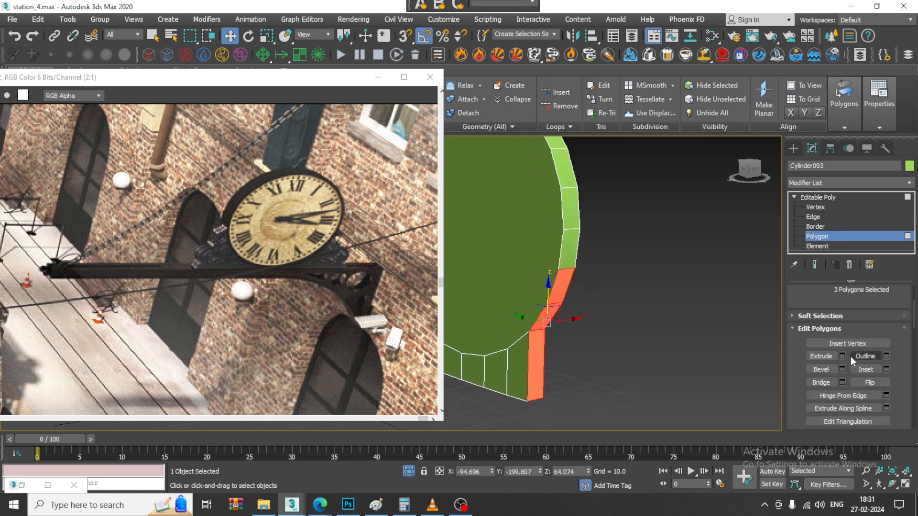
{"action": "left_click", "coordinate": [845, 357]}
{"action": "left_click", "coordinate": [397, 323]}
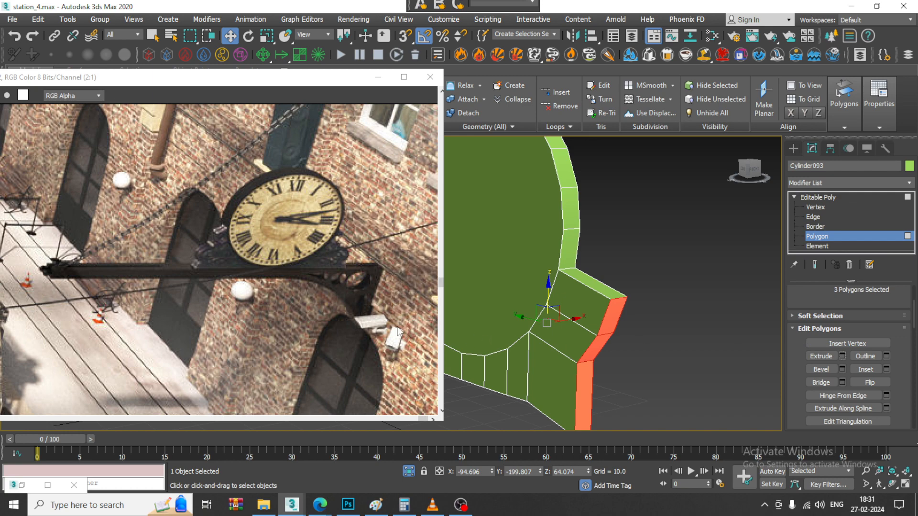
{"action": "middle_click_drag", "start_coordinate": [655, 308], "coordinate": [521, 310], "text": "alt"}
{"action": "right_click", "coordinate": [689, 218]}
{"action": "left_click", "coordinate": [709, 125]}
Step: Move the middle outer vertices of both side extrusions slightly inward to shape the base's outline
{"action": "key", "text": "1"}
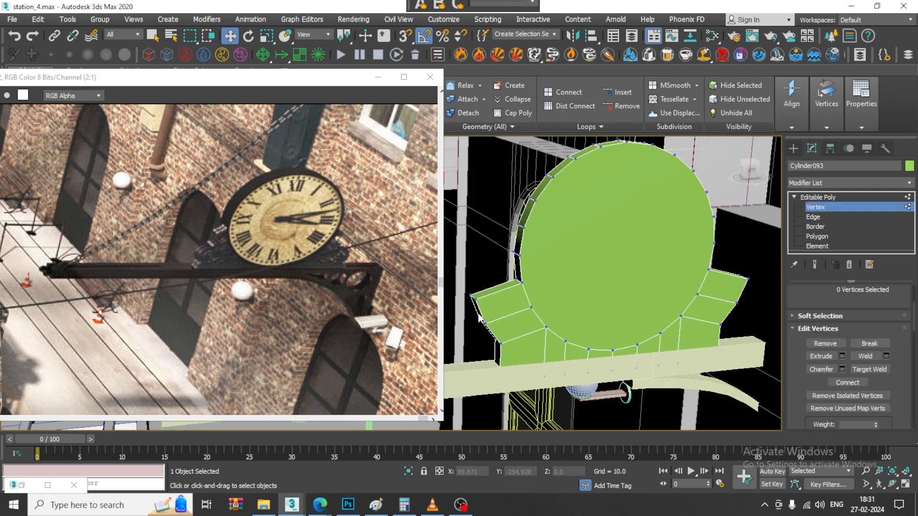
{"action": "left_click_drag", "start_coordinate": [478, 313], "coordinate": [491, 331]}
{"action": "middle_click_drag", "start_coordinate": [492, 331], "coordinate": [477, 326], "text": "alt"}
{"action": "left_click_drag", "start_coordinate": [462, 323], "coordinate": [465, 324]}
{"action": "middle_click_drag", "start_coordinate": [761, 358], "coordinate": [748, 358], "text": "alt"}
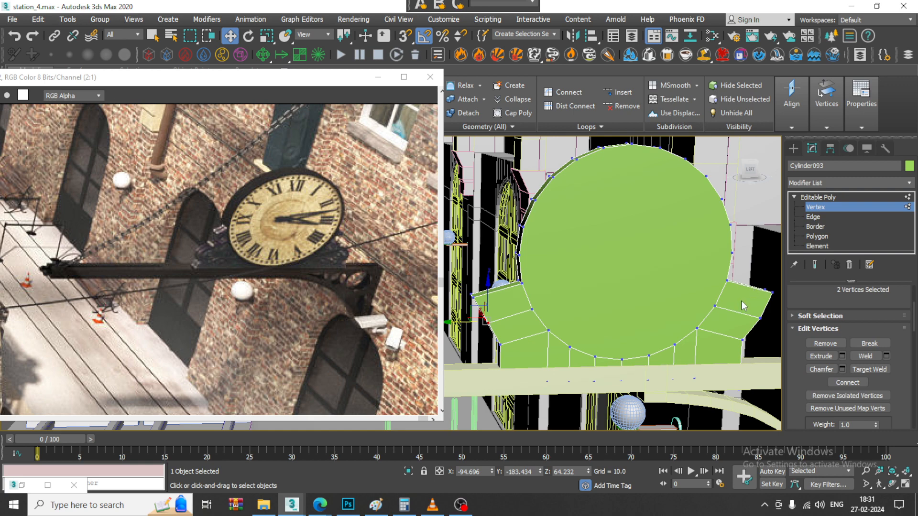
{"action": "left_click_drag", "start_coordinate": [743, 303], "coordinate": [725, 319]}
{"action": "scroll", "coordinate": [726, 319], "scroll_direction": "down", "scroll_amount": 3}
{"action": "middle_click_drag", "start_coordinate": [681, 311], "coordinate": [700, 320], "text": "alt"}
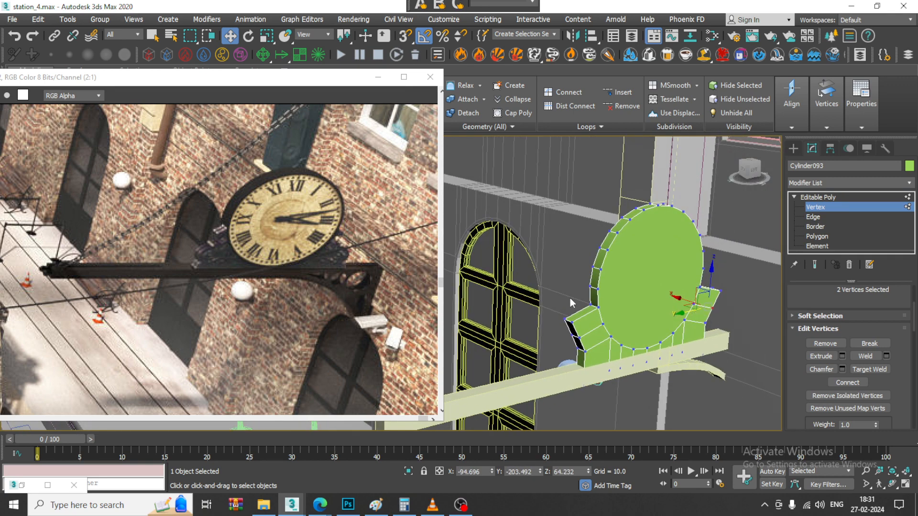
{"action": "middle_click_drag", "start_coordinate": [570, 297], "coordinate": [588, 300], "text": "alt"}
Step: Inset the disc's front face by about 0.512 to form the clock's rim and return to object level
{"action": "left_click", "coordinate": [818, 236]}
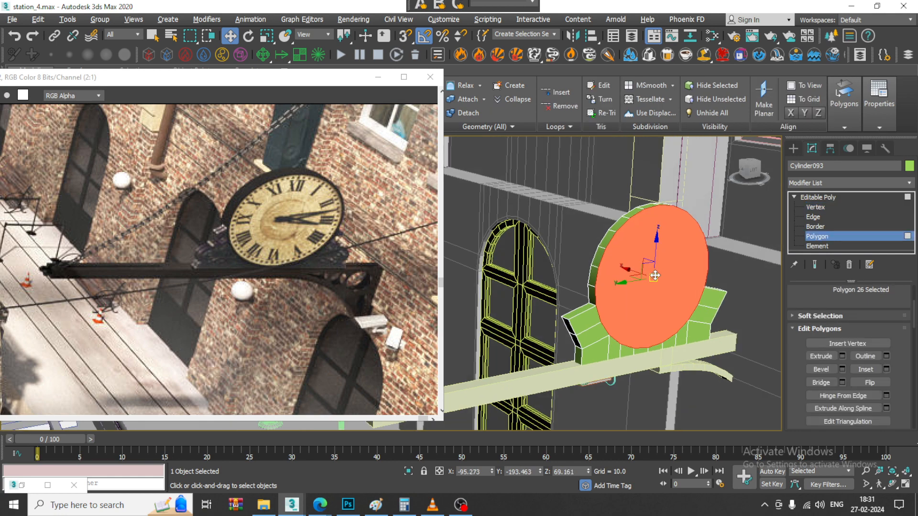
{"action": "middle_click_drag", "start_coordinate": [655, 276], "coordinate": [669, 277], "text": "alt"}
{"action": "left_click", "coordinate": [886, 369]}
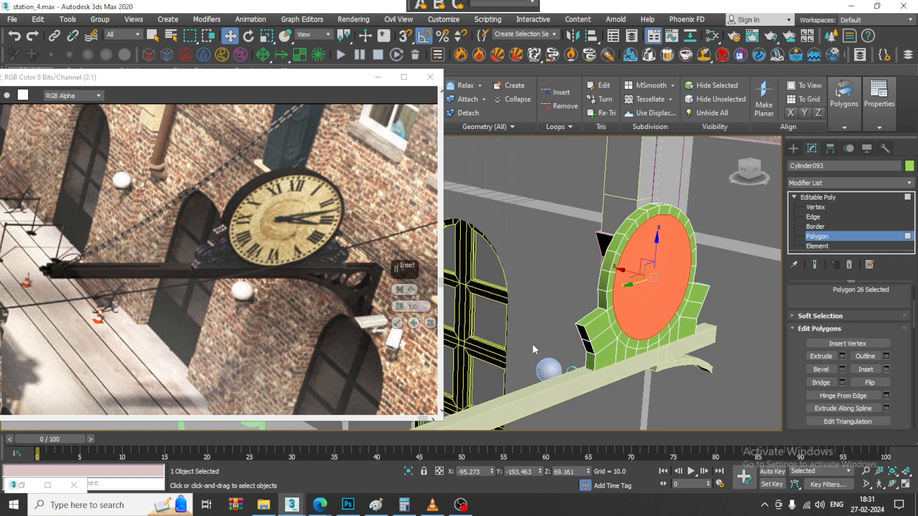
{"action": "left_click_drag", "start_coordinate": [407, 314], "coordinate": [411, 306]}
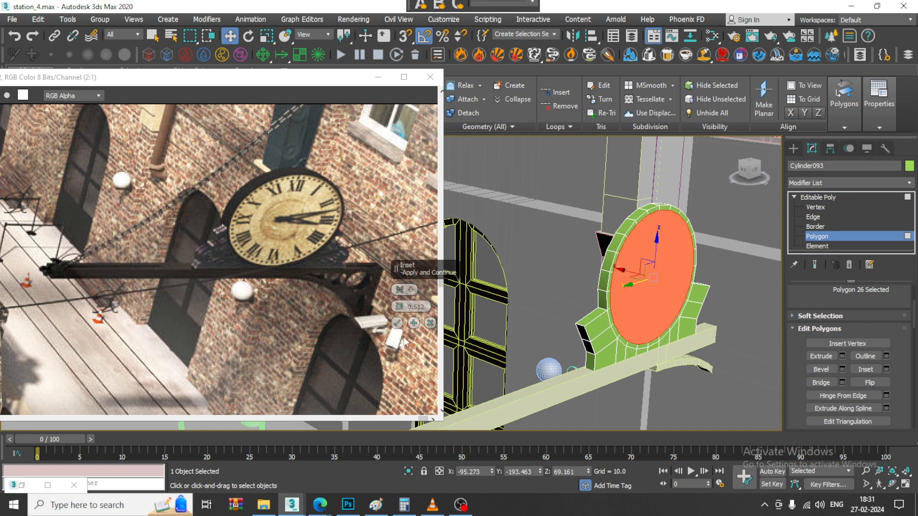
{"action": "left_click", "coordinate": [397, 323]}
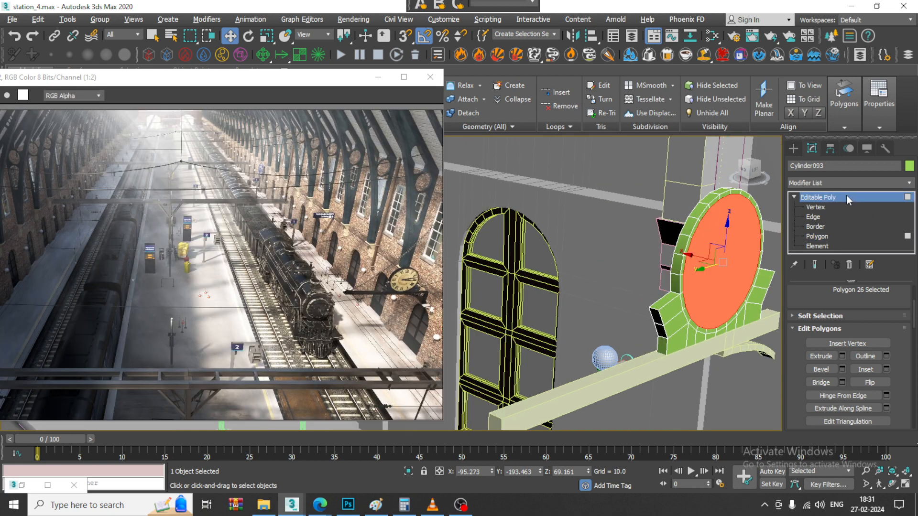
{"action": "left_click", "coordinate": [846, 196]}
{"action": "scroll", "coordinate": [673, 363], "scroll_direction": "down", "scroll_amount": 3}
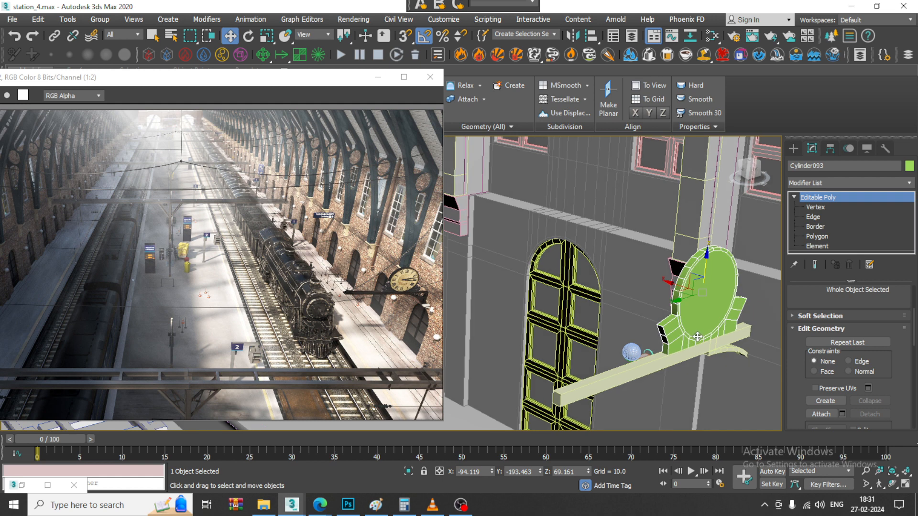
Step: Select the clock together with its support beam and assign both a material in the Slate Material Editor
{"action": "left_click", "coordinate": [693, 351], "text": "ctrl"}
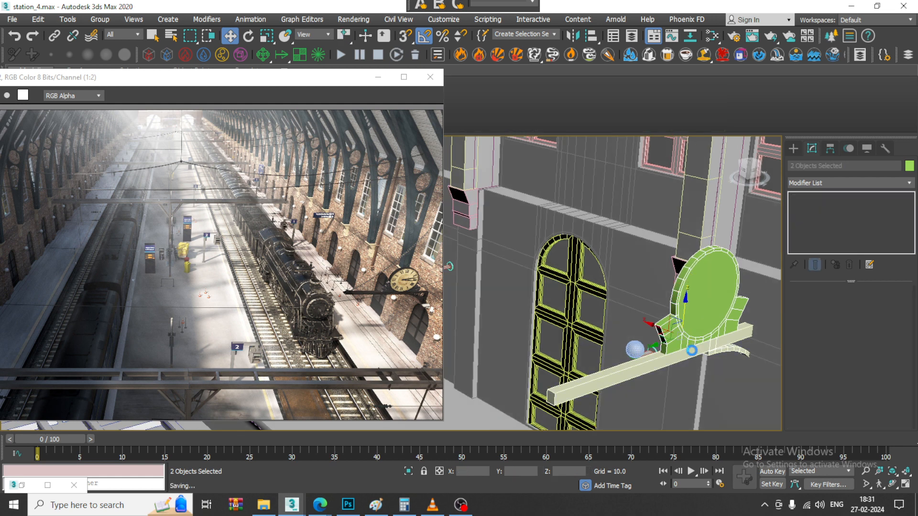
{"action": "key", "text": "m"}
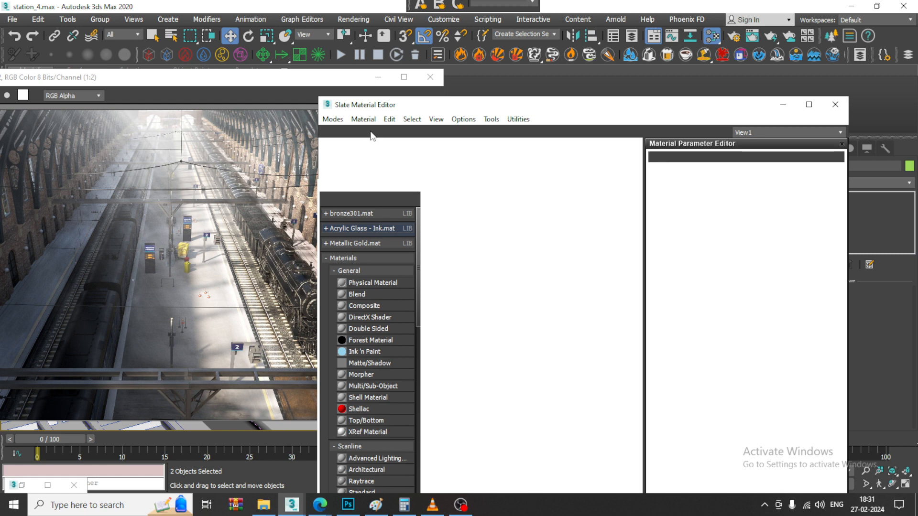
{"action": "left_click_drag", "start_coordinate": [445, 106], "coordinate": [356, 86]}
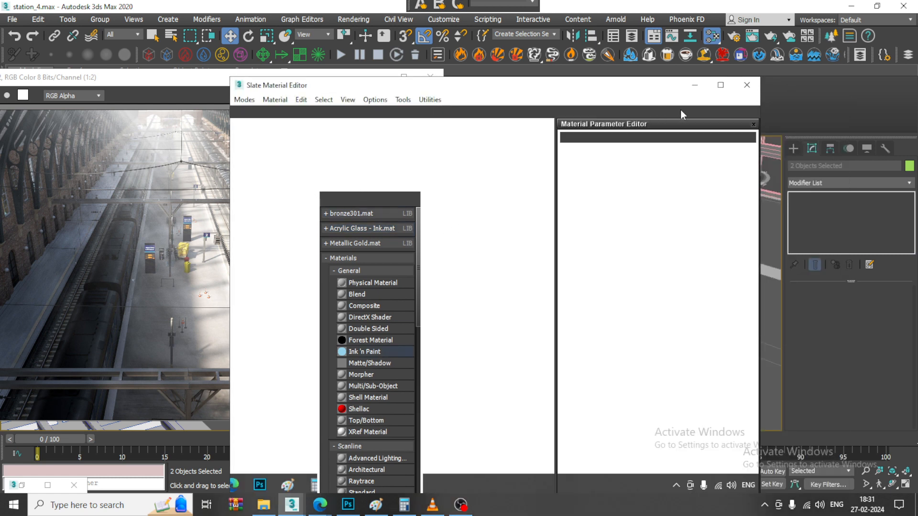
{"action": "left_click", "coordinate": [694, 85]}
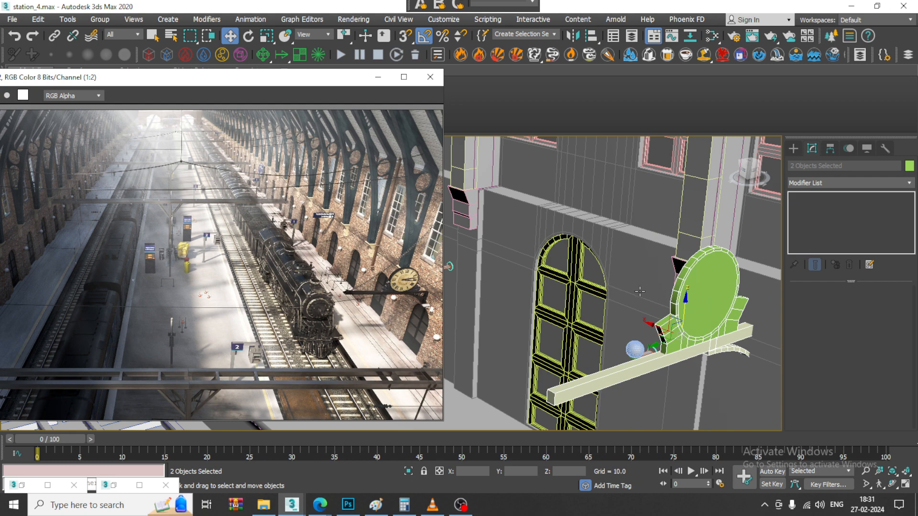
{"action": "scroll", "coordinate": [687, 266], "scroll_direction": "down", "scroll_amount": 4}
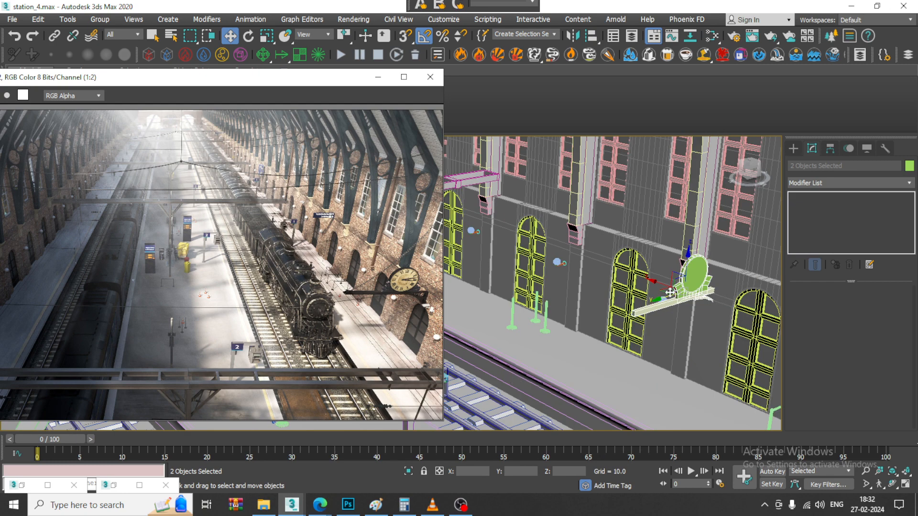
{"action": "scroll", "coordinate": [670, 292], "scroll_direction": "down", "scroll_amount": 3}
{"action": "middle_click_drag", "start_coordinate": [671, 292], "coordinate": [608, 284], "text": "alt"}
{"action": "scroll", "coordinate": [665, 287], "scroll_direction": "up", "scroll_amount": 4}
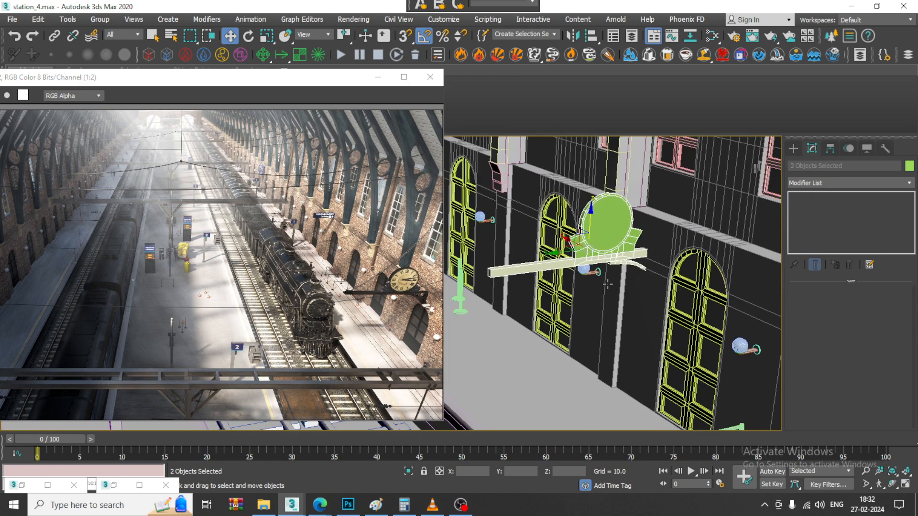
{"action": "key", "text": "m"}
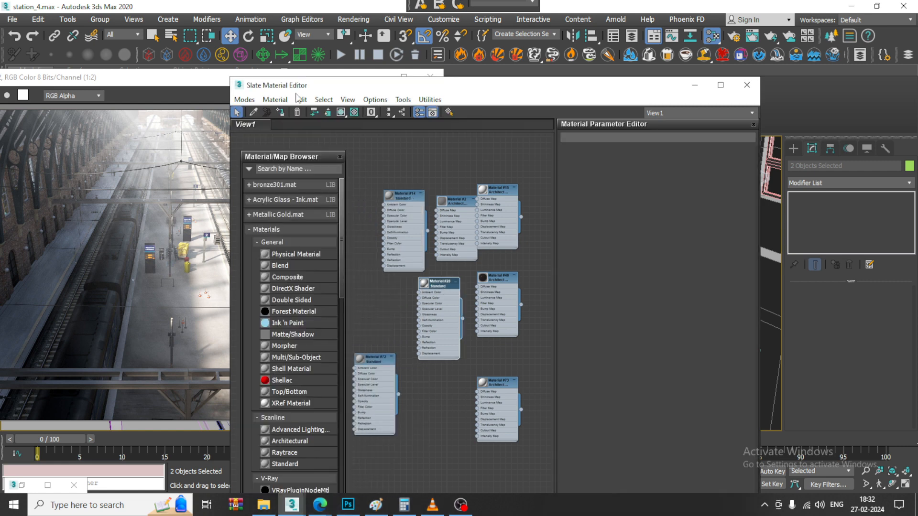
{"action": "left_click", "coordinate": [695, 85]}
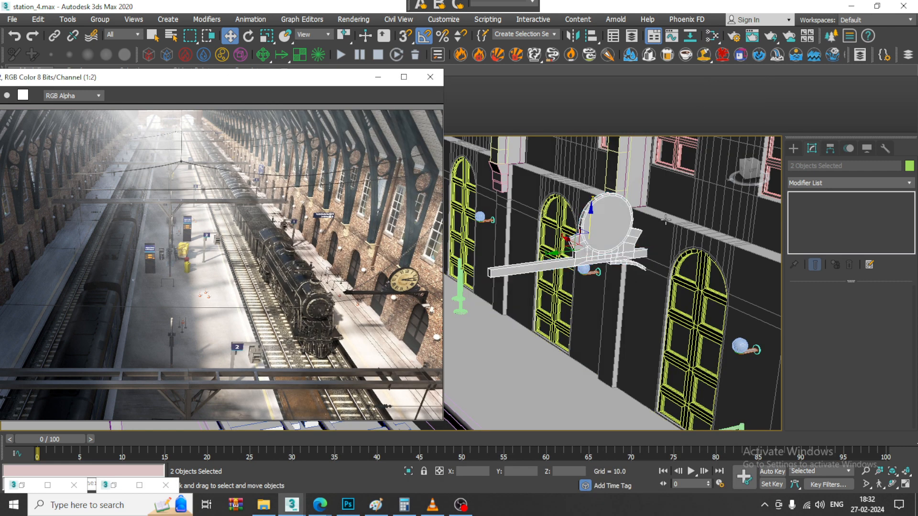
Step: Examine the beam's free end and the clock's surroundings in the reference image and compare them with the model
{"action": "middle_click_drag", "start_coordinate": [664, 219], "coordinate": [639, 241], "text": "alt"}
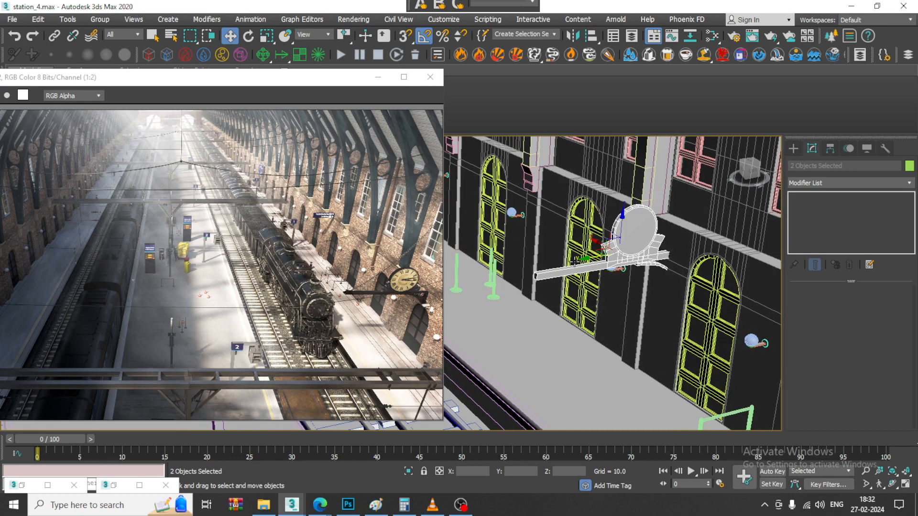
{"action": "scroll", "coordinate": [329, 294], "scroll_direction": "up", "scroll_amount": 4}
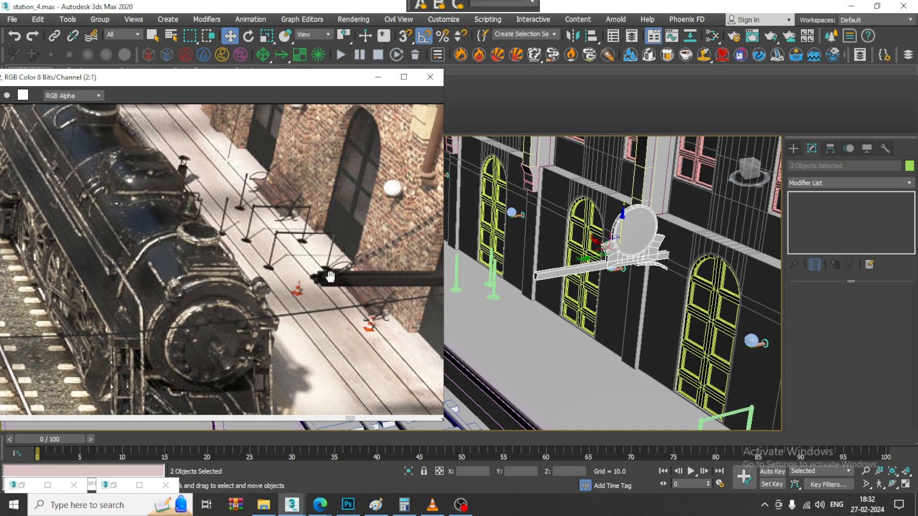
{"action": "middle_click_drag", "start_coordinate": [330, 276], "coordinate": [213, 302]}
{"action": "scroll", "coordinate": [252, 289], "scroll_direction": "down", "scroll_amount": 2}
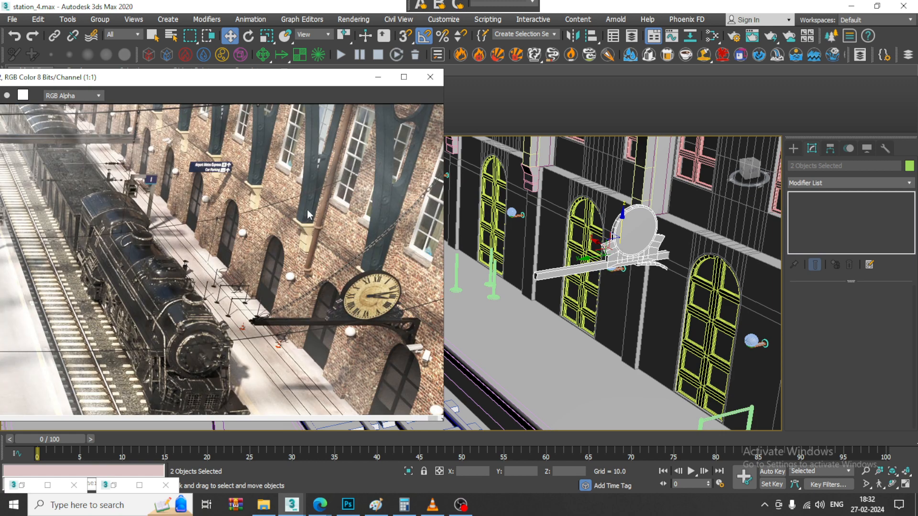
{"action": "middle_click_drag", "start_coordinate": [248, 223], "coordinate": [248, 229]}
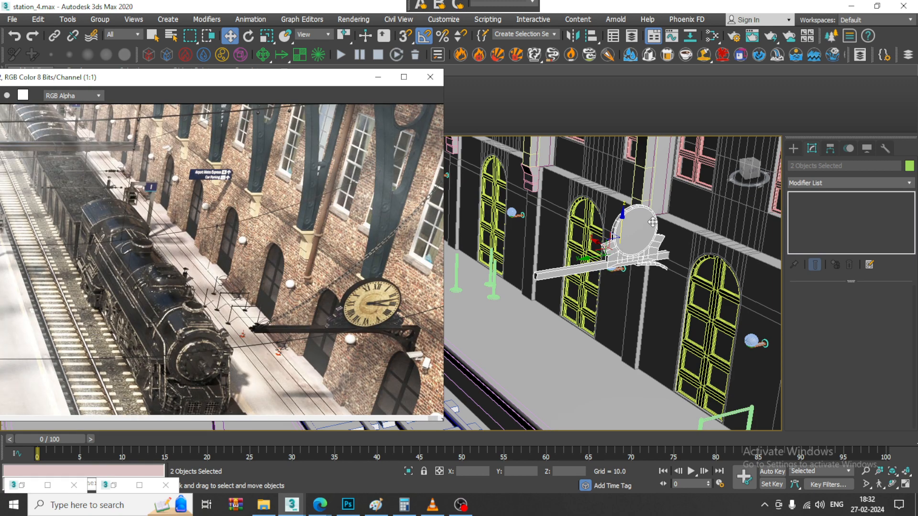
{"action": "middle_click_drag", "start_coordinate": [645, 231], "coordinate": [636, 232], "text": "alt"}
{"action": "middle_click_drag", "start_coordinate": [643, 216], "coordinate": [626, 300], "text": "alt"}
Step: Try drawing a small tube with AutoGrid on top of the beam's free end, with radii of about 0.46 and 0.56
{"action": "left_click", "coordinate": [793, 150]}
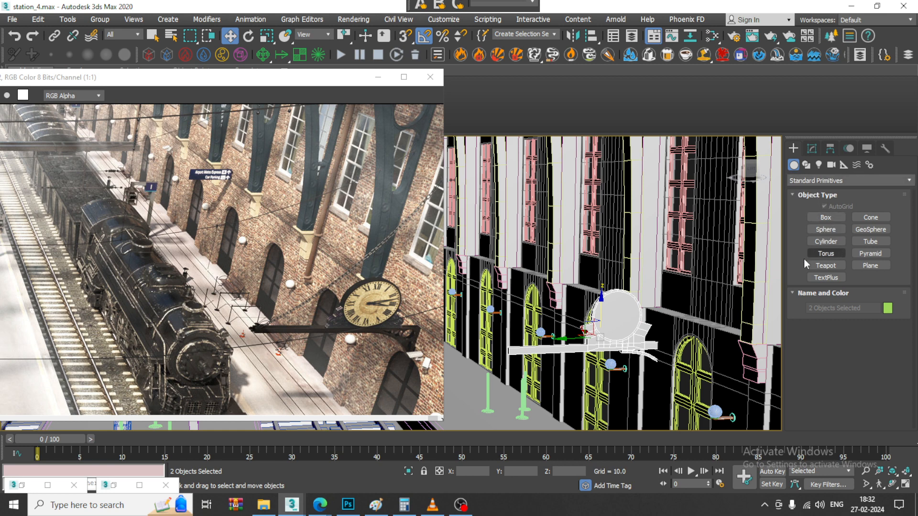
{"action": "left_click", "coordinate": [826, 229]}
{"action": "scroll", "coordinate": [666, 324], "scroll_direction": "up", "scroll_amount": 5}
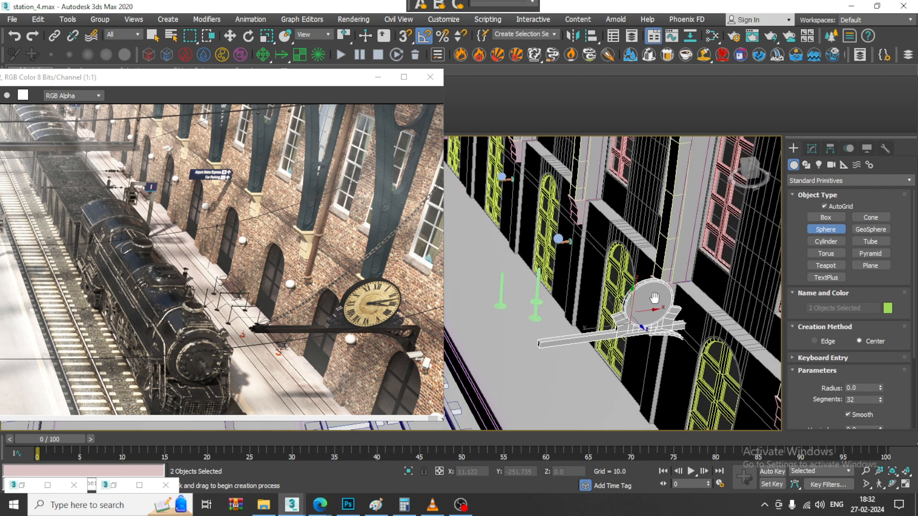
{"action": "left_click", "coordinate": [885, 241]}
{"action": "scroll", "coordinate": [603, 370], "scroll_direction": "up", "scroll_amount": 4}
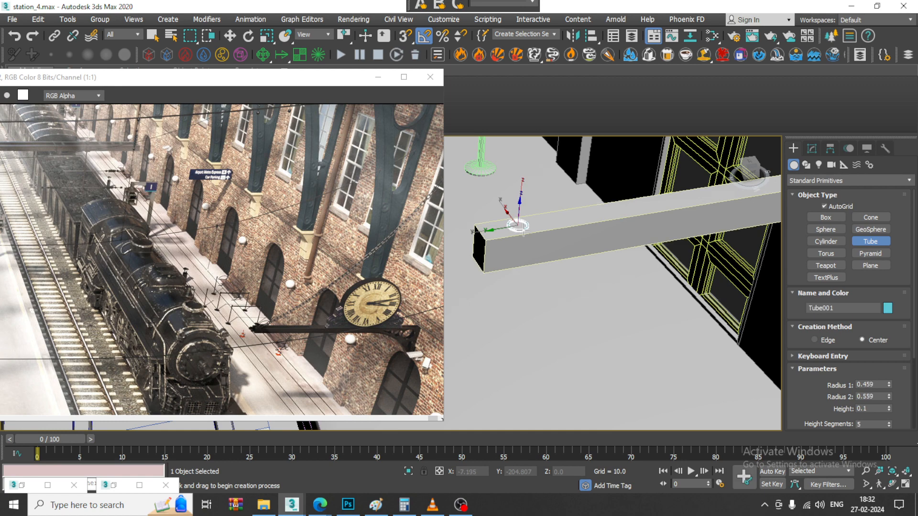
Step: Draw a torus with AutoGrid on top of the beam's free end, with a main radius of about 0.97
{"action": "left_click", "coordinate": [825, 254]}
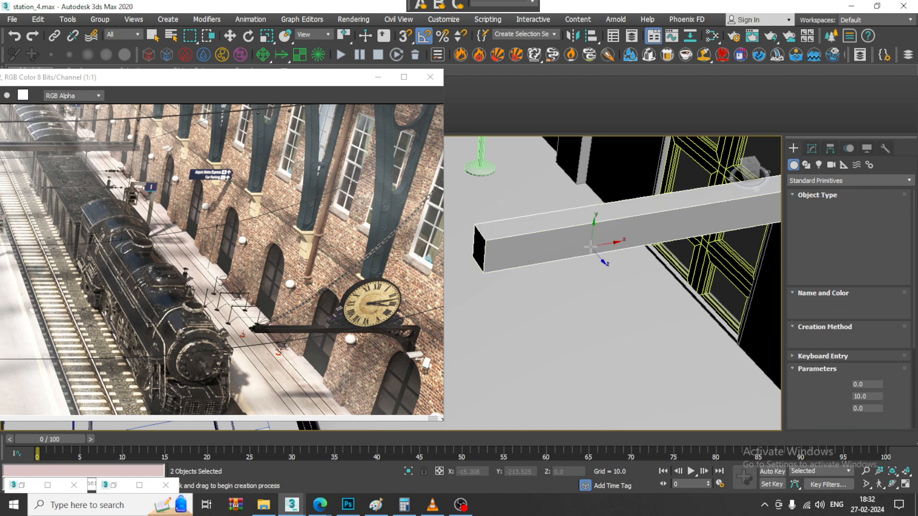
{"action": "mouse_move", "coordinate": [523, 206]}
{"action": "left_mouse_down"}
{"action": "mouse_move", "coordinate": [533, 232]}
{"action": "mouse_move", "coordinate": [517, 215]}
{"action": "left_mouse_up"}
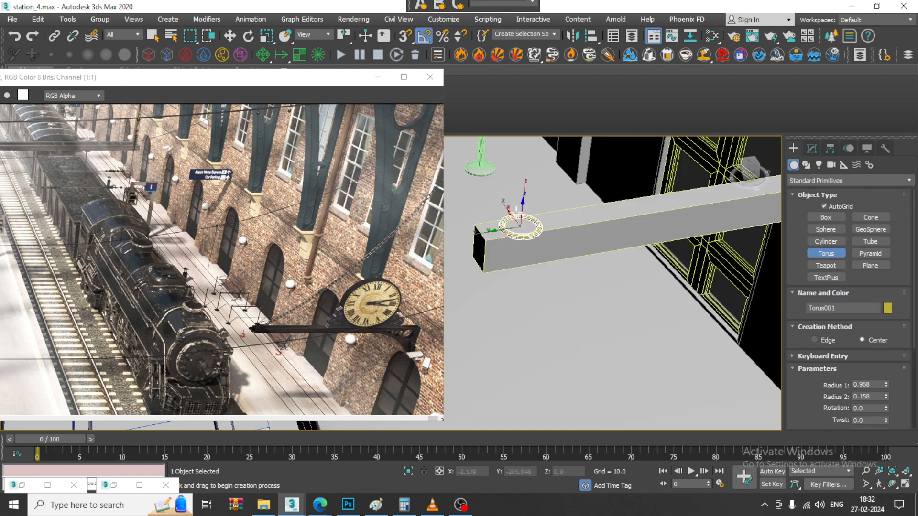
{"action": "key", "text": "w"}
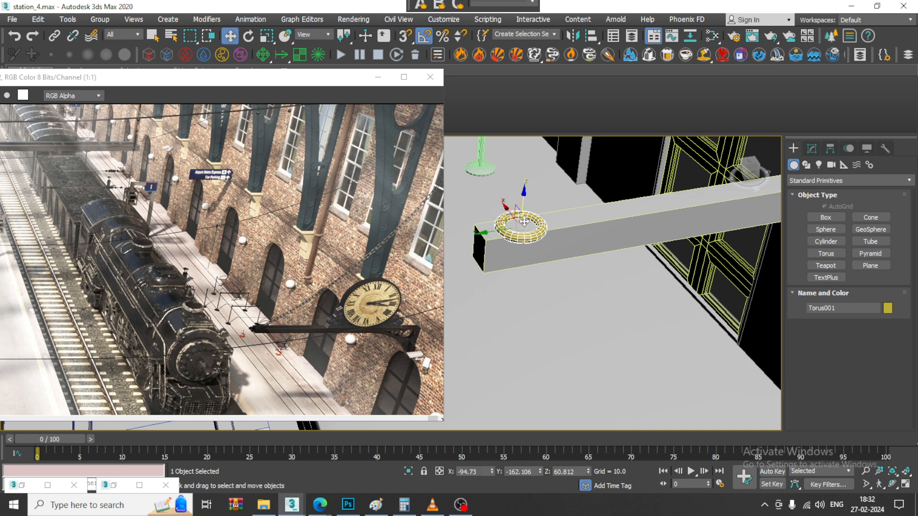
Step: Scale the torus on the beam's free end and reduce its segments to 6, giving a hexagonal chain link
{"action": "scroll", "coordinate": [521, 229], "scroll_direction": "up", "scroll_amount": 4}
{"action": "key", "text": "r"}
{"action": "left_click_drag", "start_coordinate": [520, 234], "coordinate": [562, 295]}
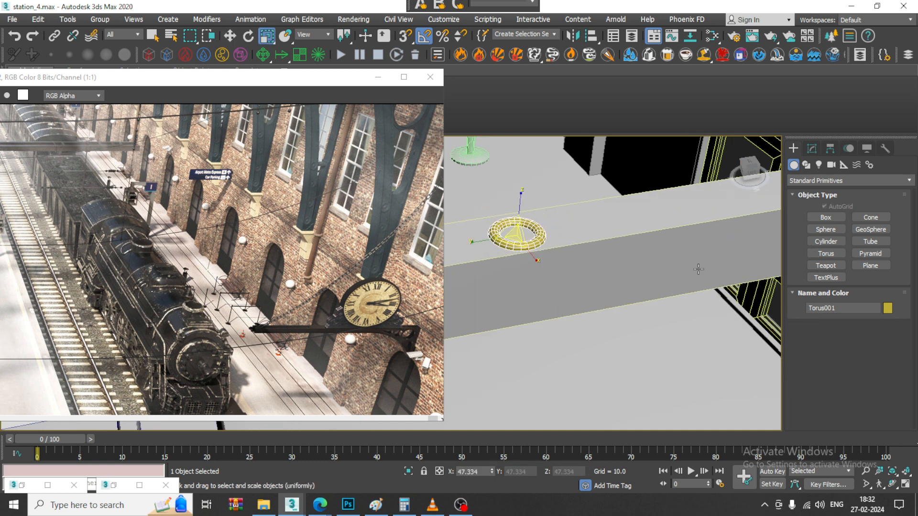
{"action": "key", "text": "w"}
{"action": "left_click", "coordinate": [814, 150]}
{"action": "scroll", "coordinate": [567, 284], "scroll_direction": "up", "scroll_amount": 2}
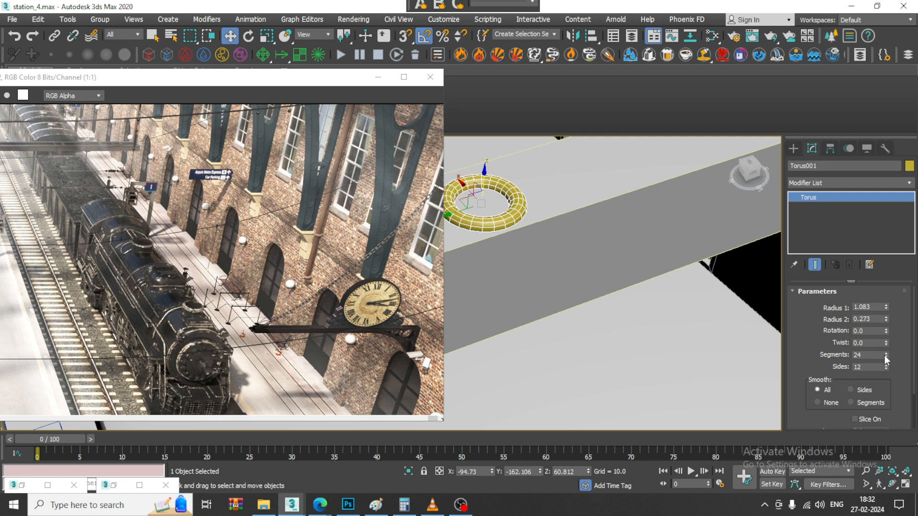
{"action": "left_click_drag", "start_coordinate": [885, 355], "coordinate": [890, 366]}
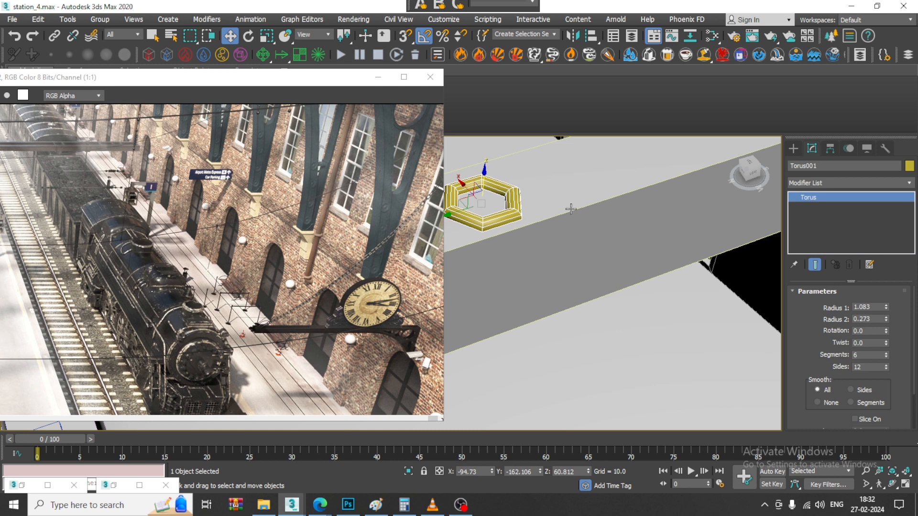
{"action": "scroll", "coordinate": [505, 247], "scroll_direction": "down", "scroll_amount": 3}
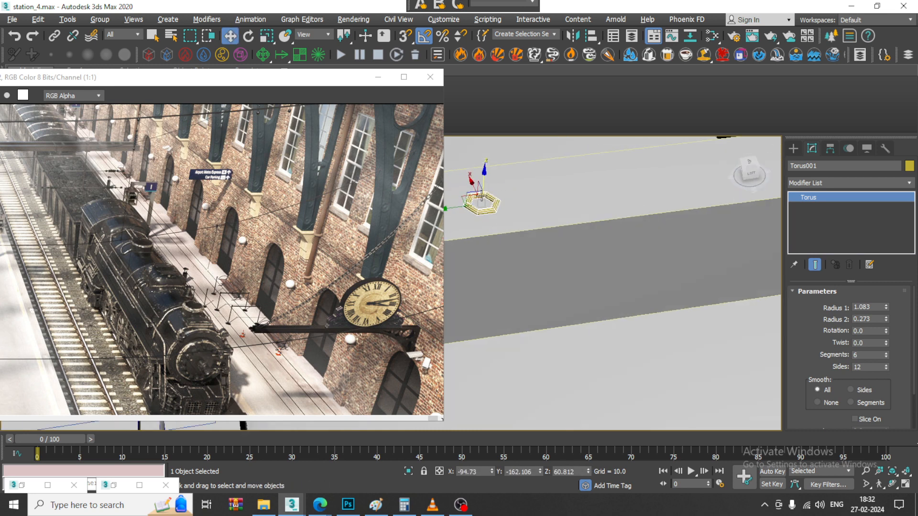
Step: Copy the hexagonal torus beside the original and rotate the copy 90 degrees so the two links interlock
{"action": "middle_click_drag", "start_coordinate": [463, 202], "coordinate": [617, 222]}
{"action": "mouse_move", "coordinate": [609, 224]}
{"action": "left_mouse_down"}
{"action": "mouse_move", "coordinate": [515, 228]}
{"action": "mouse_move", "coordinate": [538, 231]}
{"action": "left_mouse_up"}
{"action": "left_click", "coordinate": [459, 302]}
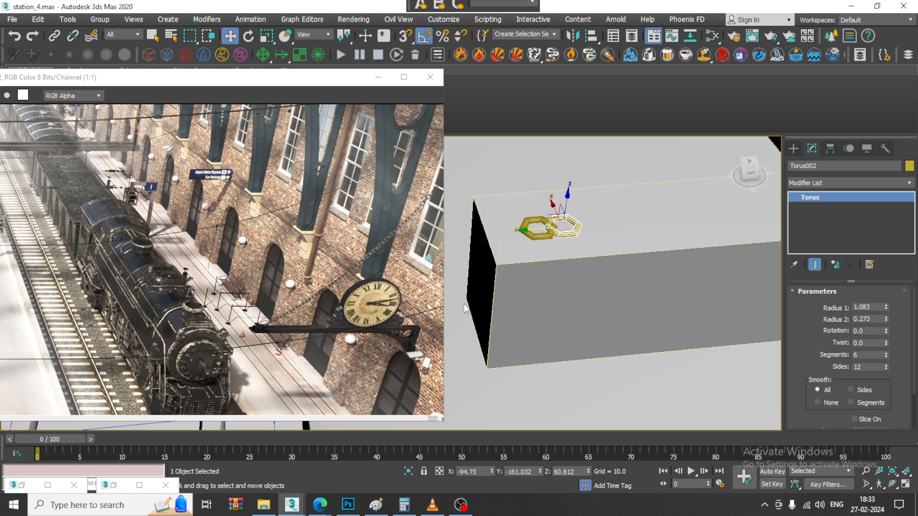
{"action": "key", "text": "r"}
{"action": "key", "text": "e"}
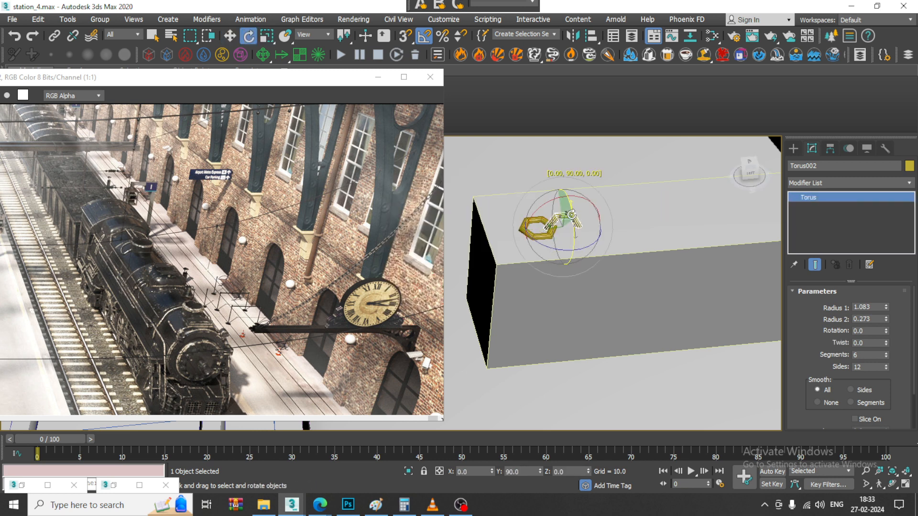
{"action": "key", "text": "w"}
{"action": "left_click_drag", "start_coordinate": [536, 229], "coordinate": [536, 229]}
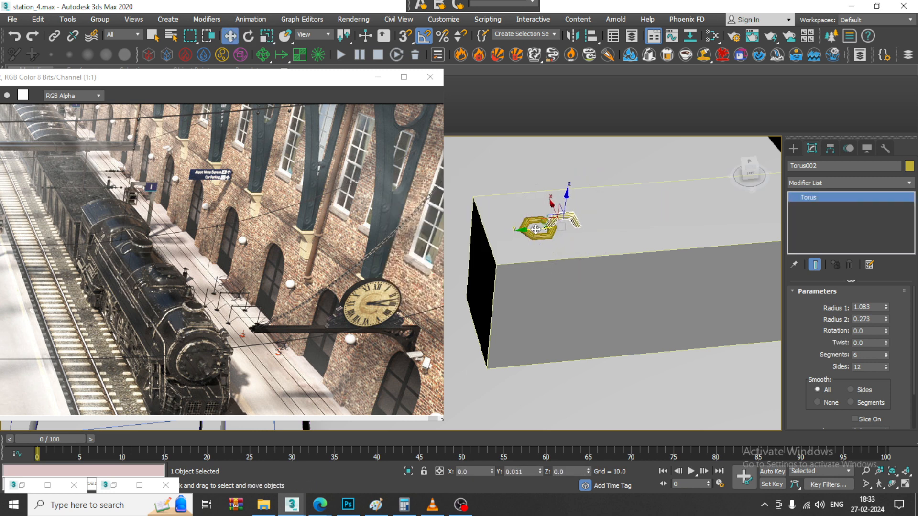
Step: Select both interlocking links and move the pair clear of the support beam
{"action": "left_click", "coordinate": [538, 237], "text": "ctrl"}
{"action": "scroll", "coordinate": [539, 234], "scroll_direction": "down", "scroll_amount": 7}
{"action": "middle_click_drag", "start_coordinate": [532, 226], "coordinate": [539, 257], "text": "alt"}
{"action": "scroll", "coordinate": [565, 245], "scroll_direction": "down", "scroll_amount": 4}
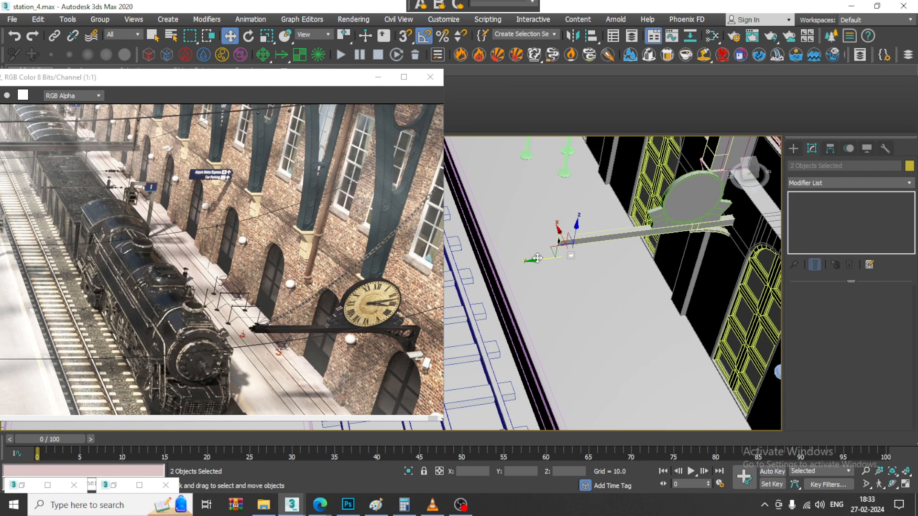
{"action": "scroll", "coordinate": [539, 257], "scroll_direction": "up", "scroll_amount": 3}
{"action": "mouse_move", "coordinate": [568, 259]}
{"action": "left_mouse_down", "text": "shift"}
{"action": "mouse_move", "coordinate": [577, 258]}
{"action": "mouse_move", "coordinate": [568, 259]}
{"action": "left_mouse_up", "text": "shift"}
{"action": "left_click", "coordinate": [508, 301]}
Step: Clone the pair of links repeatedly as copies, spaced end to end, to form a 26-link chain
{"action": "scroll", "coordinate": [572, 258], "scroll_direction": "up", "scroll_amount": 3}
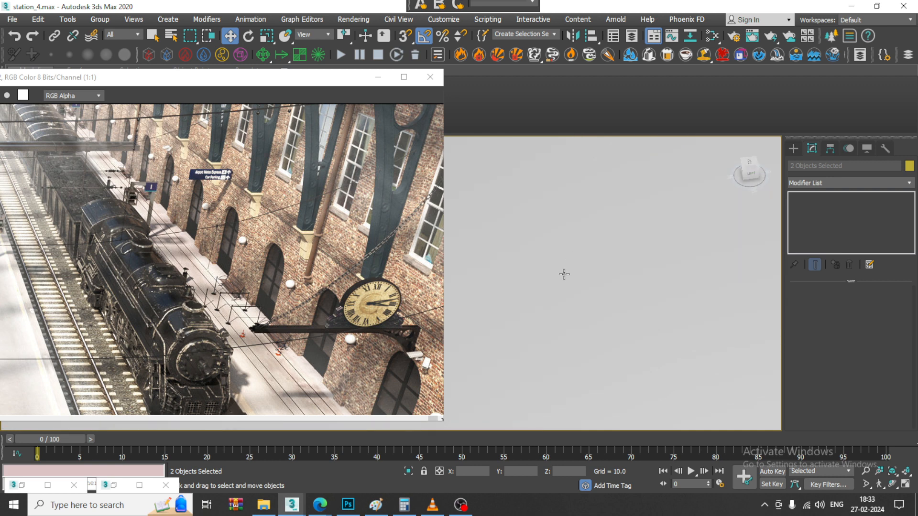
{"action": "scroll", "coordinate": [564, 274], "scroll_direction": "down", "scroll_amount": 6}
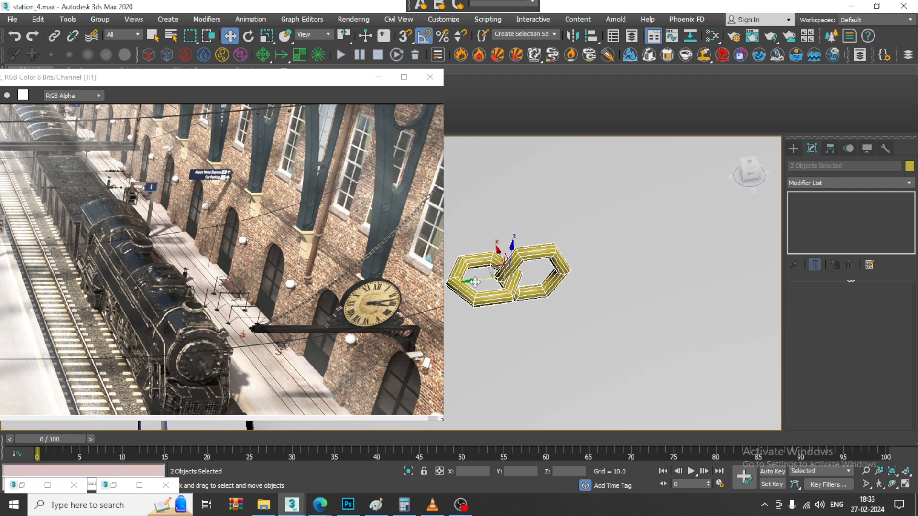
{"action": "left_click_drag", "start_coordinate": [475, 282], "coordinate": [564, 274], "text": "shift"}
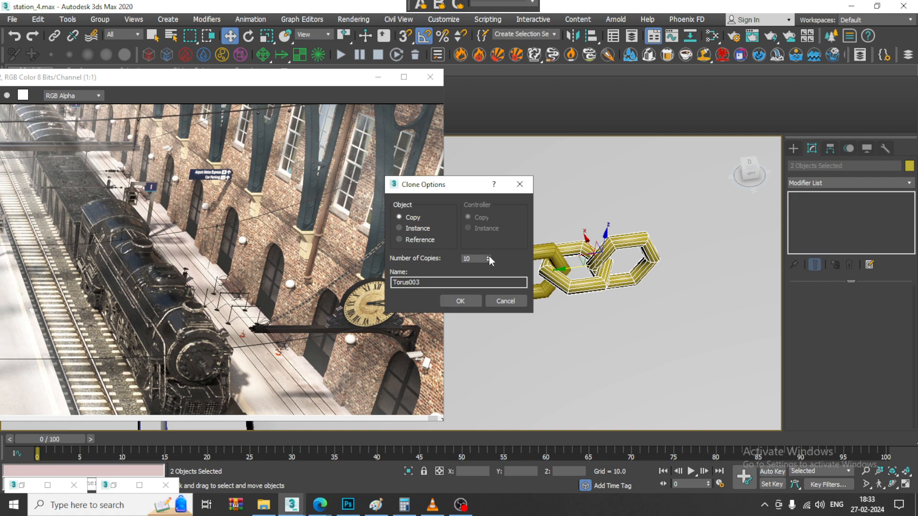
{"action": "left_click", "coordinate": [477, 304]}
{"action": "scroll", "coordinate": [598, 282], "scroll_direction": "down", "scroll_amount": 6}
{"action": "mouse_move", "coordinate": [634, 275]}
{"action": "middle_mouse_down", "text": "alt"}
{"action": "mouse_move", "coordinate": [659, 271]}
{"action": "mouse_move", "coordinate": [554, 274]}
{"action": "middle_mouse_up", "text": "alt"}
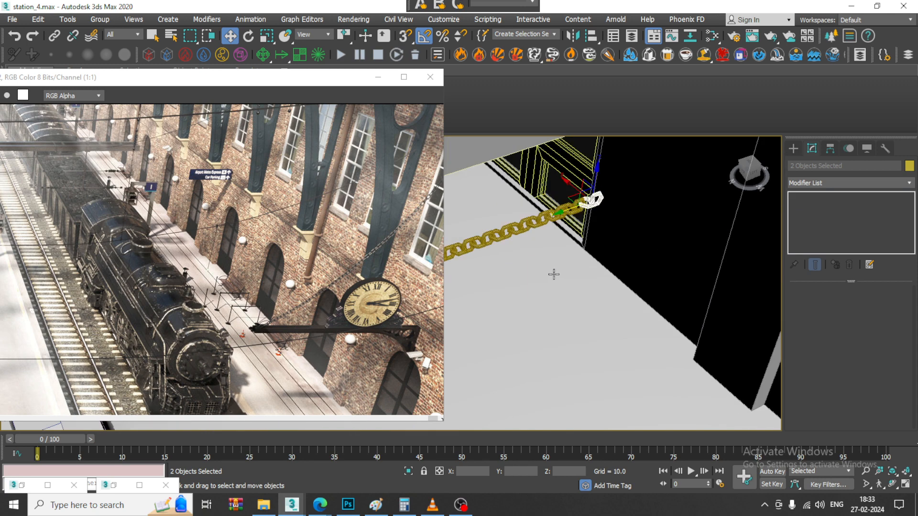
Step: Freeze the station wall object behind the clock so that it cannot be selected
{"action": "scroll", "coordinate": [554, 274], "scroll_direction": "down", "scroll_amount": 5}
{"action": "scroll", "coordinate": [542, 268], "scroll_direction": "up", "scroll_amount": 3}
{"action": "scroll", "coordinate": [559, 278], "scroll_direction": "up", "scroll_amount": 3}
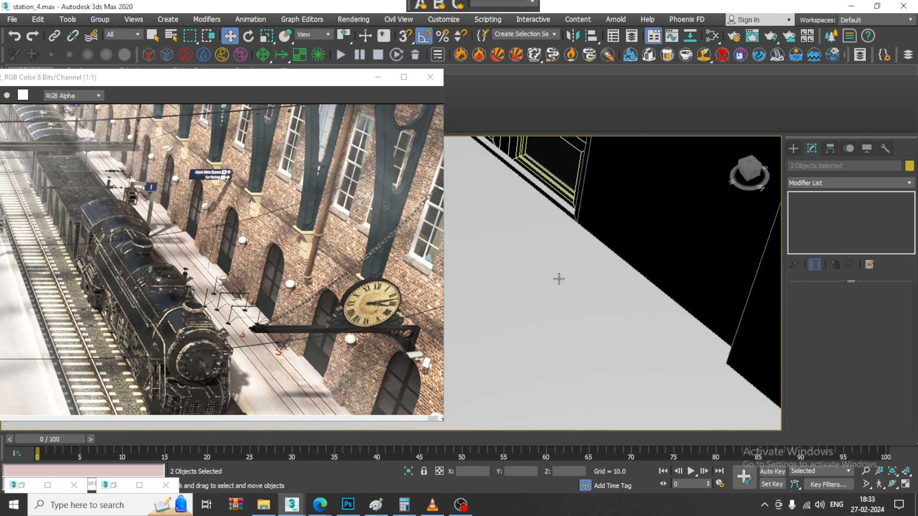
{"action": "scroll", "coordinate": [559, 278], "scroll_direction": "down", "scroll_amount": 4}
{"action": "middle_click_drag", "start_coordinate": [588, 279], "coordinate": [643, 224], "text": "alt"}
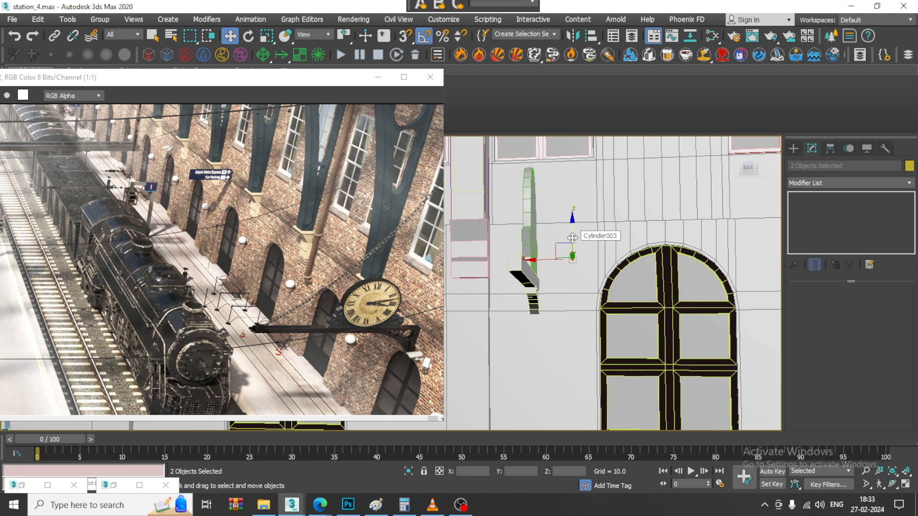
{"action": "left_click", "coordinate": [573, 212]}
{"action": "right_click", "coordinate": [579, 197]}
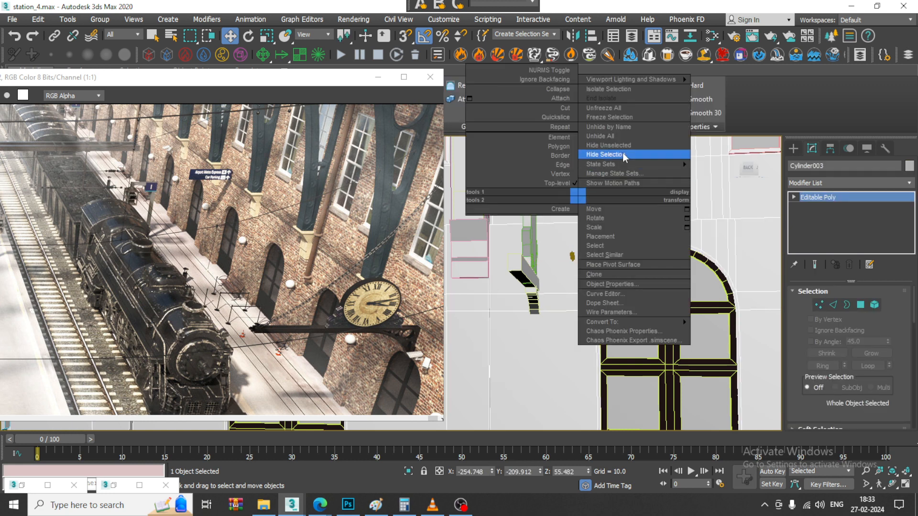
{"action": "left_click", "coordinate": [620, 118]}
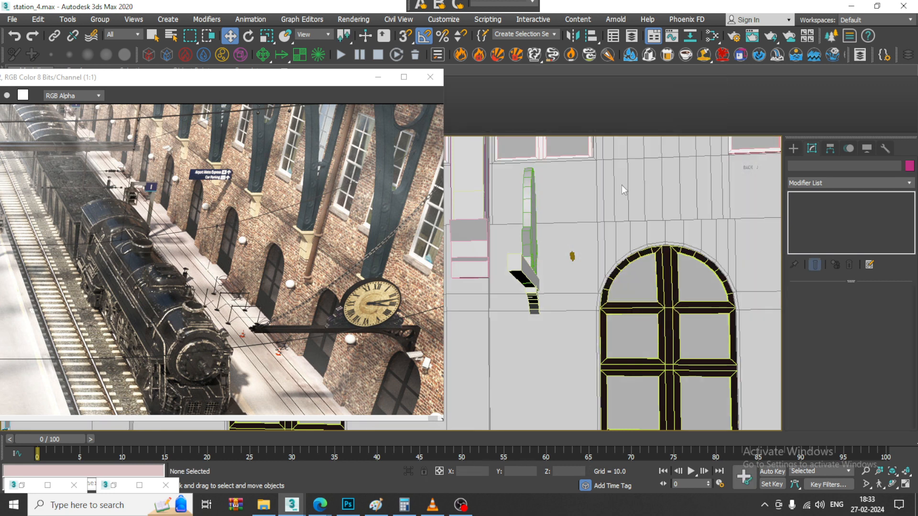
Step: Select all the chain links and stretch them along the length of the chain
{"action": "middle_click_drag", "start_coordinate": [529, 258], "coordinate": [551, 267], "text": "alt"}
{"action": "left_click", "coordinate": [569, 263]}
{"action": "key", "text": "r"}
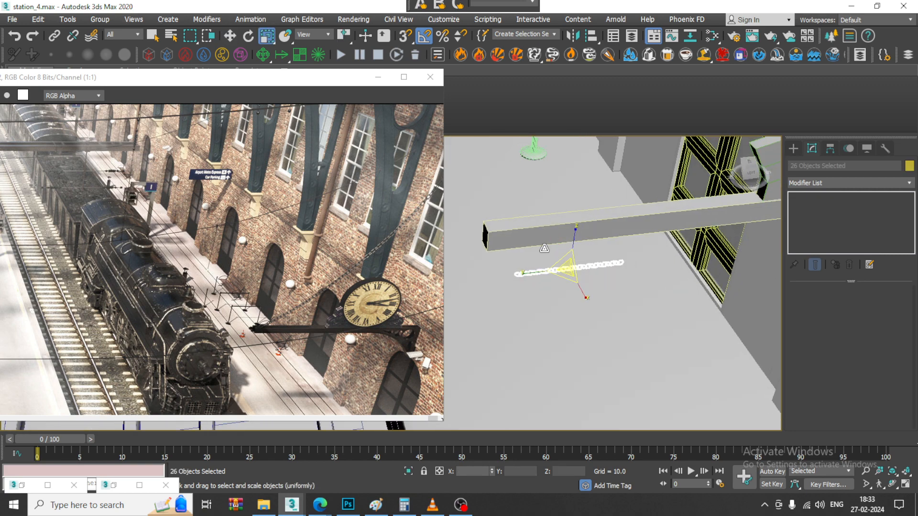
{"action": "left_click_drag", "start_coordinate": [557, 262], "coordinate": [471, 186]}
{"action": "scroll", "coordinate": [560, 271], "scroll_direction": "down", "scroll_amount": 3}
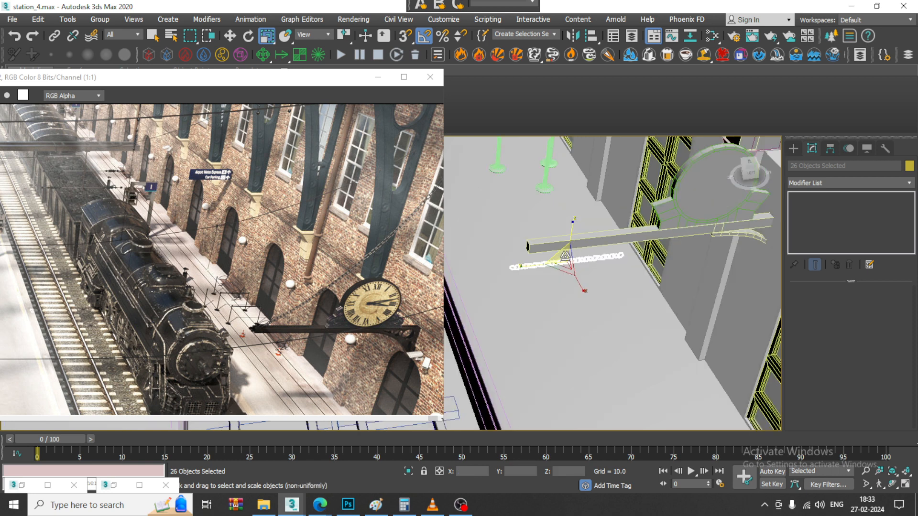
{"action": "key", "text": "w"}
{"action": "scroll", "coordinate": [538, 266], "scroll_direction": "up", "scroll_amount": 5}
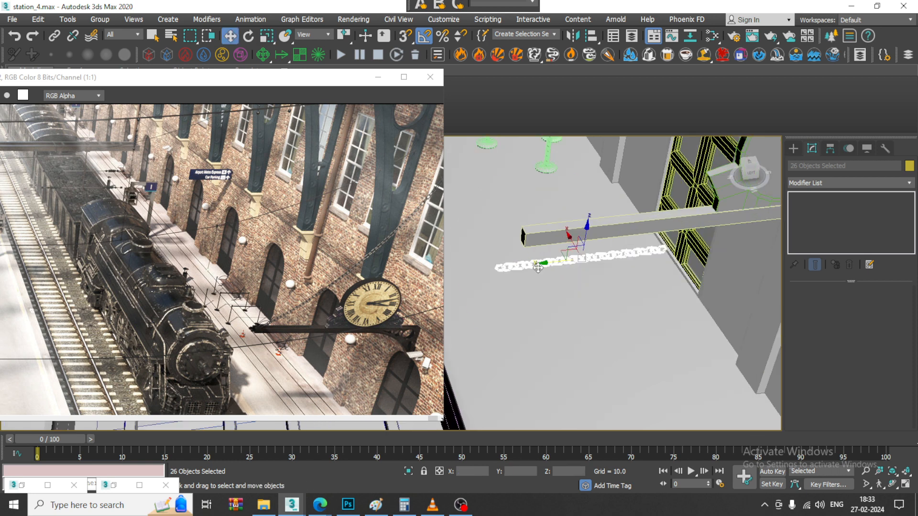
Step: Select all the chain links and convert them to Editable Poly
{"action": "middle_click_drag", "start_coordinate": [529, 271], "coordinate": [670, 231]}
{"action": "left_click", "coordinate": [643, 253]}
{"action": "scroll", "coordinate": [561, 275], "scroll_direction": "down", "scroll_amount": 6}
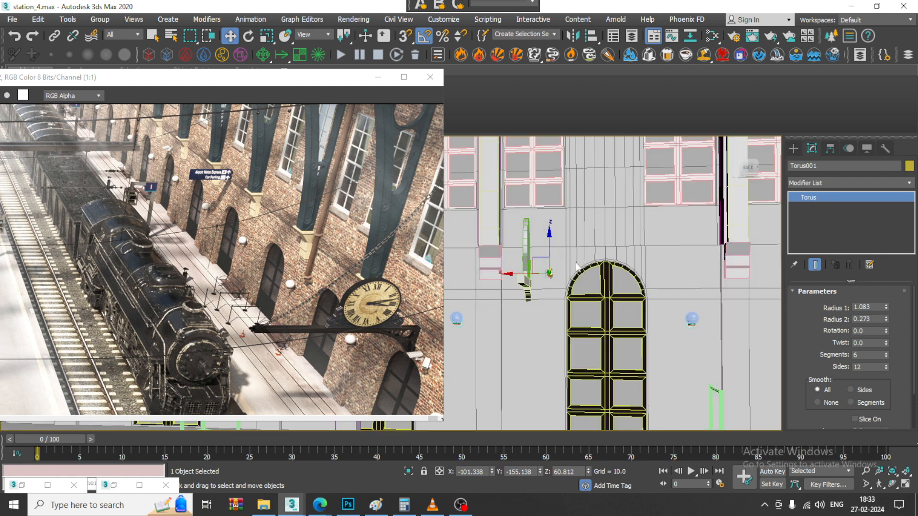
{"action": "left_click_drag", "start_coordinate": [558, 279], "coordinate": [559, 281]}
{"action": "right_click", "coordinate": [549, 273]}
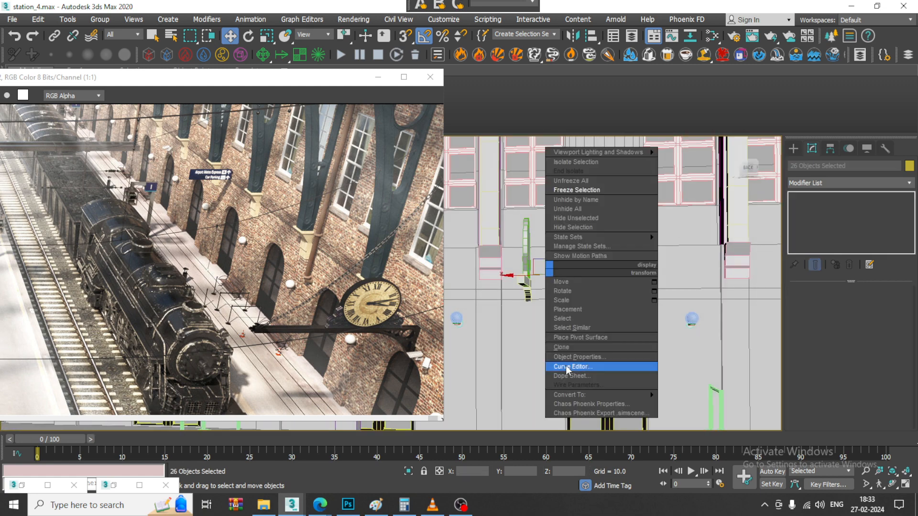
{"action": "mouse_move", "coordinate": [593, 394]}
{"action": "left_click", "coordinate": [701, 405]}
Step: Attach the remaining links one after another to the chain's first link so the chain is a single object
{"action": "middle_click_drag", "start_coordinate": [604, 272], "coordinate": [545, 306], "text": "alt"}
{"action": "left_click", "coordinate": [524, 286]}
{"action": "scroll", "coordinate": [523, 287], "scroll_direction": "up", "scroll_amount": 3}
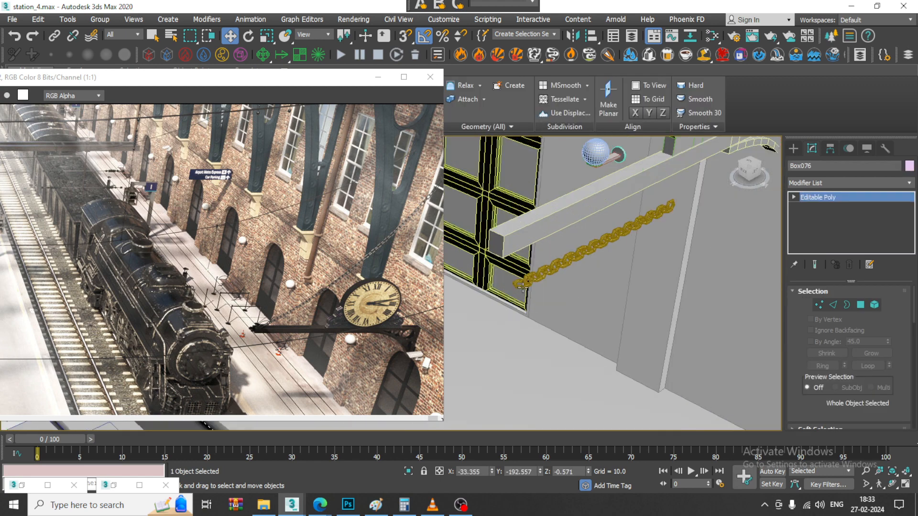
{"action": "left_click", "coordinate": [522, 287]}
{"action": "left_click_drag", "start_coordinate": [812, 414], "coordinate": [826, 235]}
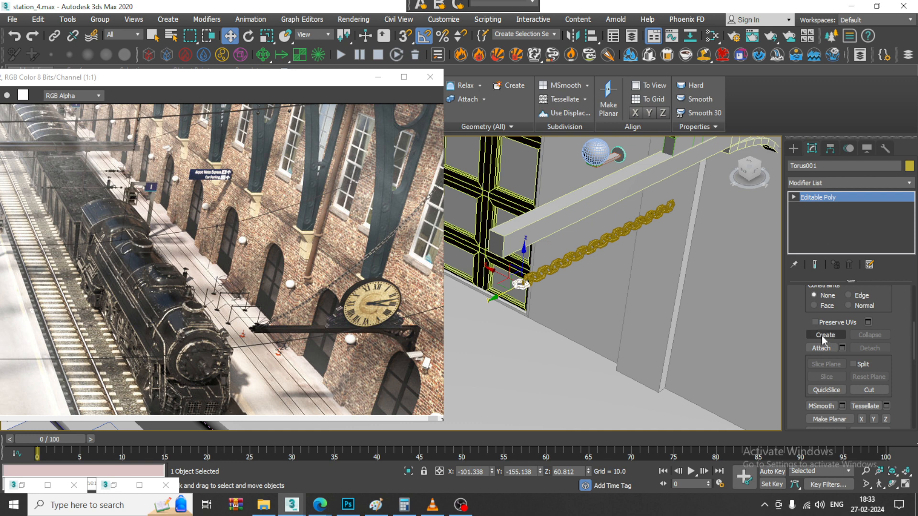
{"action": "left_click", "coordinate": [822, 348]}
{"action": "left_click", "coordinate": [528, 277]}
{"action": "scroll", "coordinate": [528, 277], "scroll_direction": "up", "scroll_amount": 3}
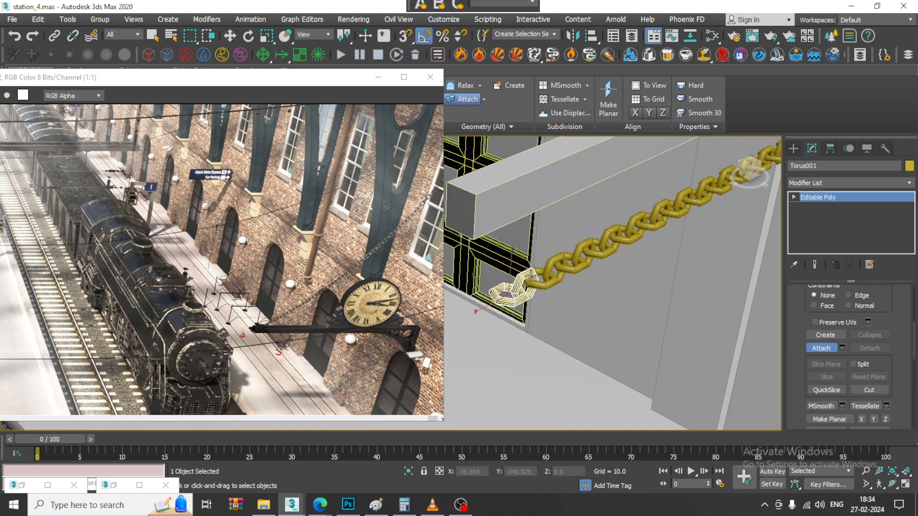
{"action": "left_click", "coordinate": [541, 287]}
{"action": "left_click", "coordinate": [553, 263]}
{"action": "left_click", "coordinate": [576, 262]}
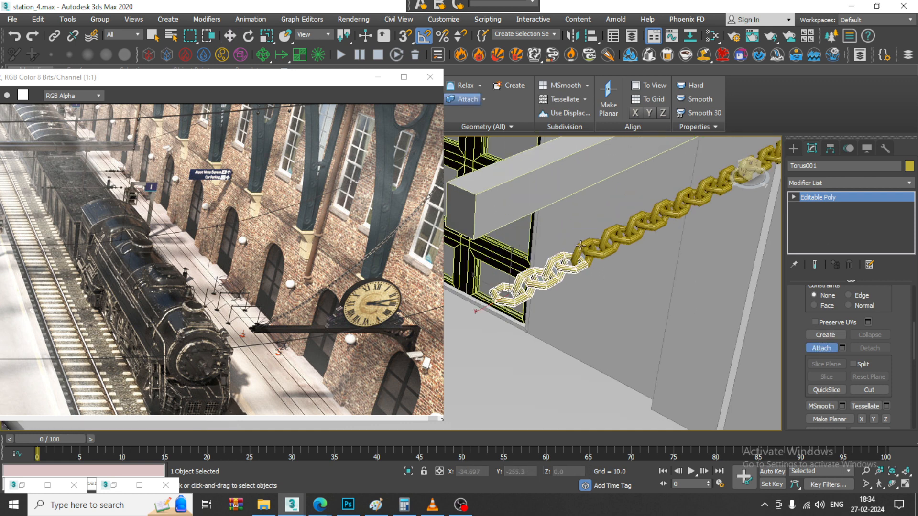
{"action": "left_click", "coordinate": [599, 256]}
{"action": "left_click", "coordinate": [623, 243]}
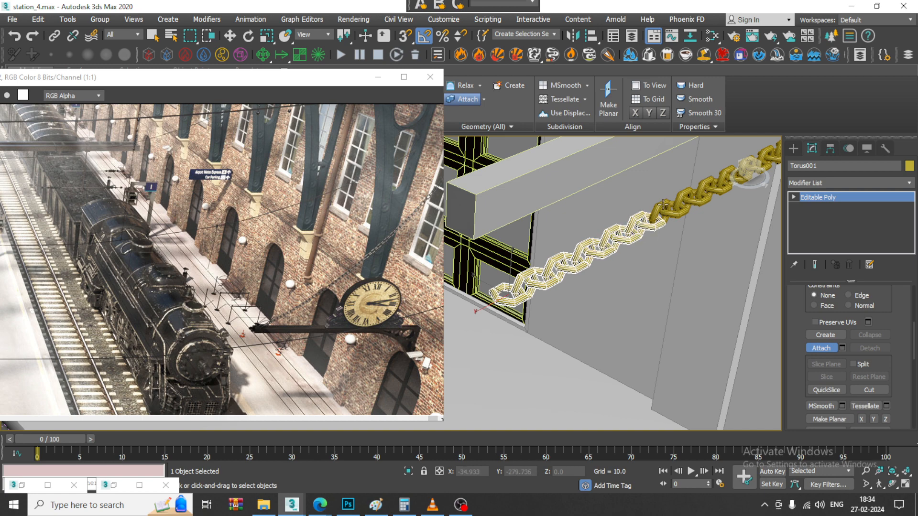
{"action": "middle_click_drag", "start_coordinate": [662, 205], "coordinate": [604, 271]}
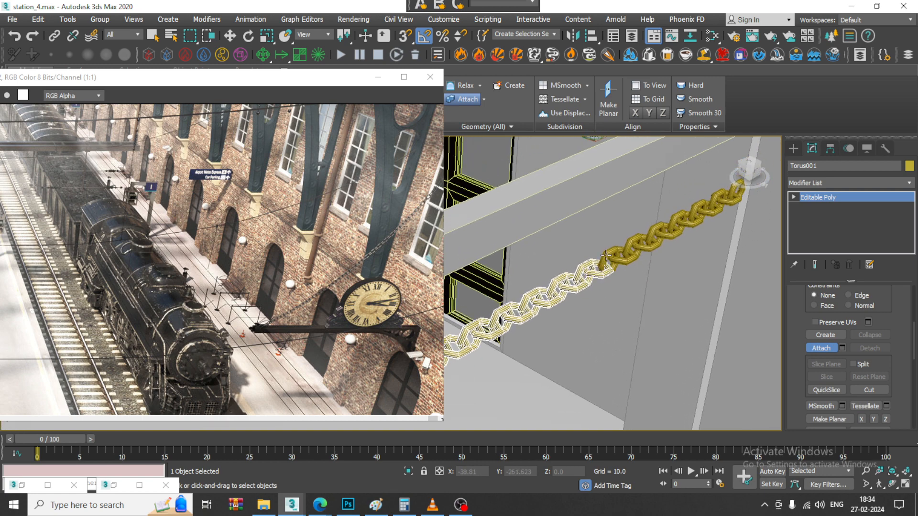
{"action": "left_click", "coordinate": [632, 244]}
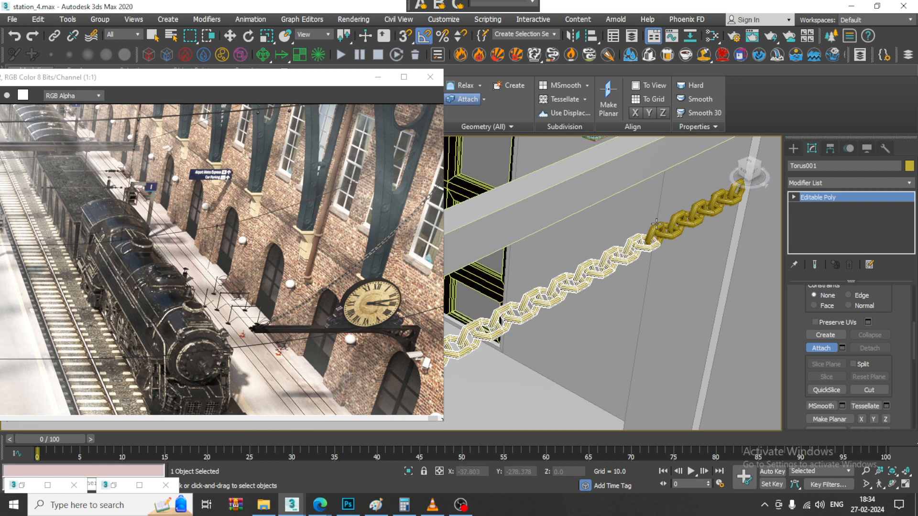
{"action": "left_click", "coordinate": [657, 223]}
{"action": "left_click", "coordinate": [675, 220]}
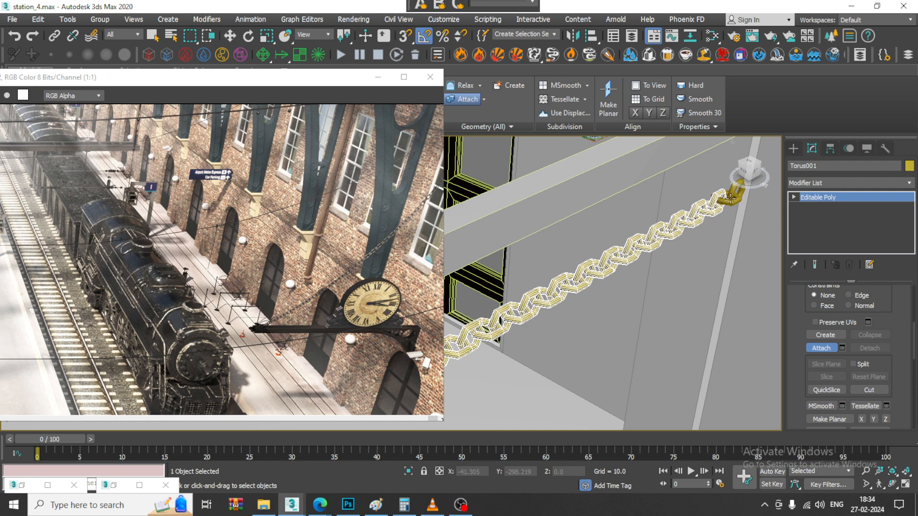
{"action": "left_click", "coordinate": [730, 198]}
{"action": "left_click", "coordinate": [728, 205]}
{"action": "key", "text": "w"}
Step: Clone the attached chain as one copy that continues from its wall-side end along the support beam
{"action": "scroll", "coordinate": [721, 217], "scroll_direction": "down", "scroll_amount": 5}
{"action": "middle_click_drag", "start_coordinate": [721, 232], "coordinate": [625, 222], "text": "alt"}
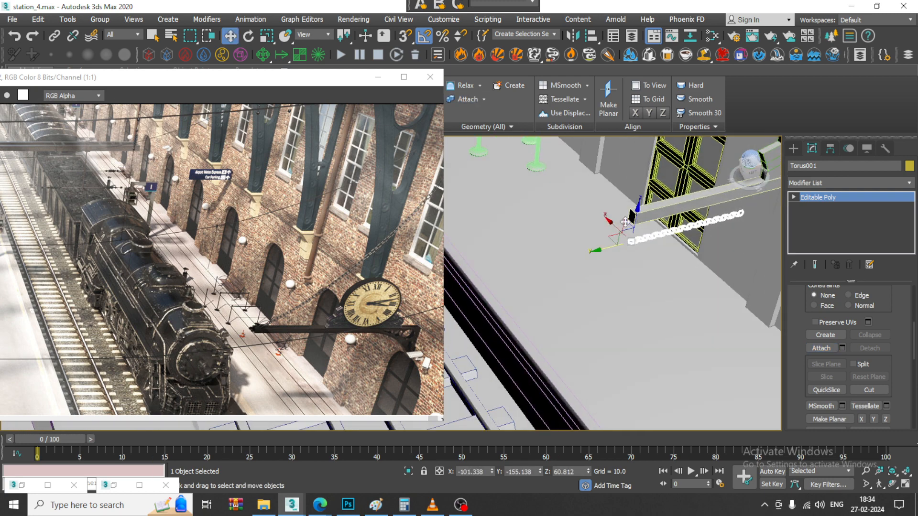
{"action": "mouse_move", "coordinate": [601, 250]}
{"action": "left_mouse_down", "text": "shift"}
{"action": "mouse_move", "coordinate": [754, 234]}
{"action": "mouse_move", "coordinate": [708, 243]}
{"action": "left_mouse_up", "text": "shift"}
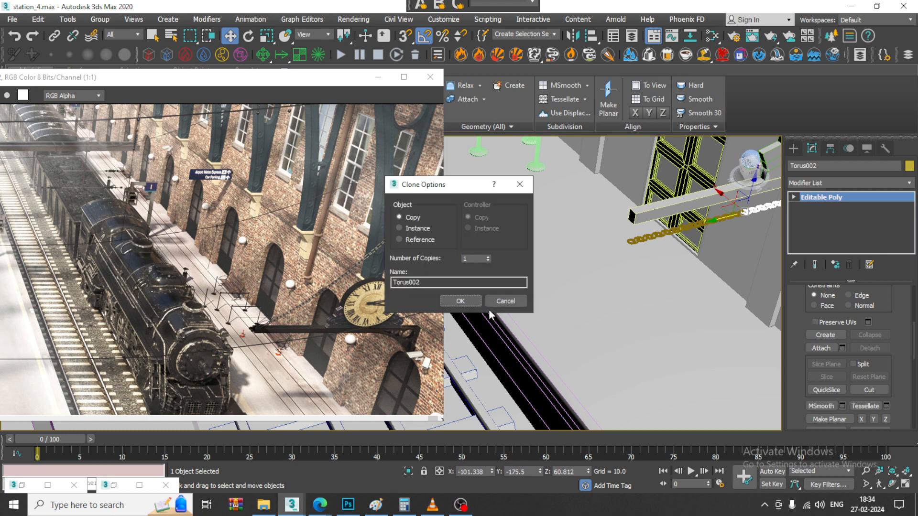
{"action": "left_click", "coordinate": [462, 300]}
Step: Examine the joint between the two chain sections and compare the chain's reach with the support beam and wall
{"action": "key", "text": "z"}
{"action": "middle_click_drag", "start_coordinate": [693, 248], "coordinate": [763, 225]}
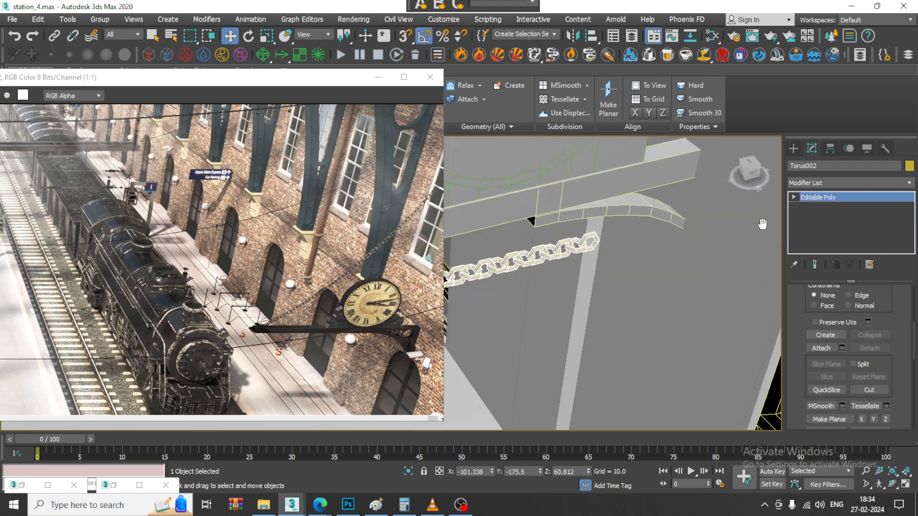
{"action": "scroll", "coordinate": [676, 248], "scroll_direction": "down", "scroll_amount": 4}
{"action": "middle_click_drag", "start_coordinate": [636, 248], "coordinate": [588, 268]}
{"action": "scroll", "coordinate": [588, 268], "scroll_direction": "down", "scroll_amount": 6}
{"action": "middle_click_drag", "start_coordinate": [662, 263], "coordinate": [633, 268], "text": "alt"}
{"action": "scroll", "coordinate": [633, 268], "scroll_direction": "up", "scroll_amount": 8}
{"action": "scroll", "coordinate": [579, 258], "scroll_direction": "up", "scroll_amount": 8}
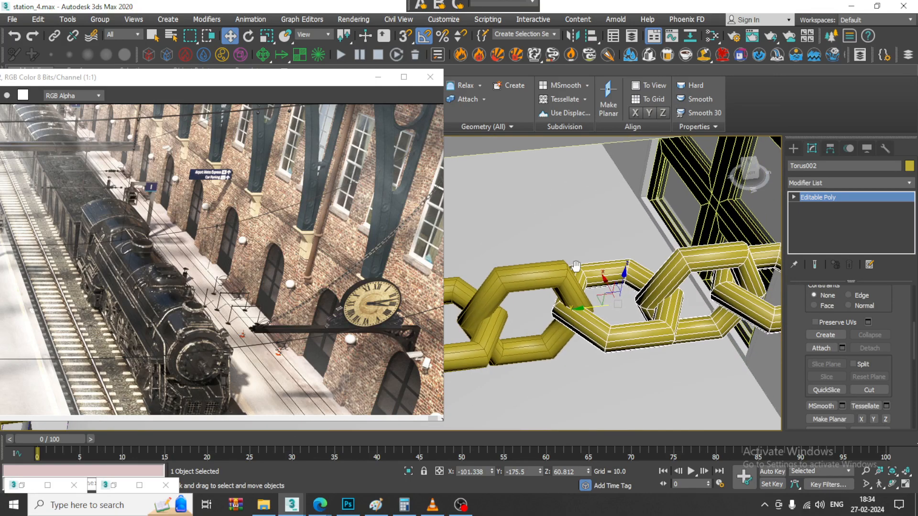
{"action": "scroll", "coordinate": [565, 281], "scroll_direction": "down", "scroll_amount": 9}
{"action": "middle_click_drag", "start_coordinate": [588, 280], "coordinate": [569, 290], "text": "alt"}
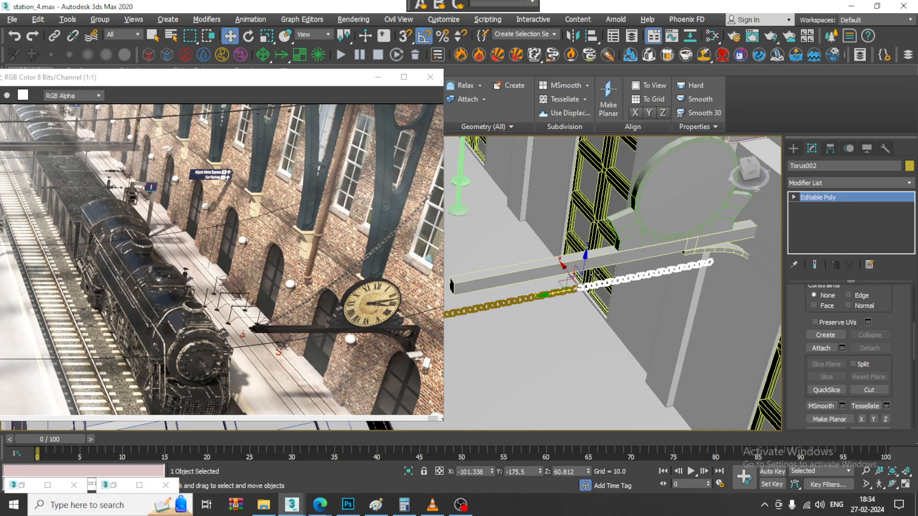
{"action": "scroll", "coordinate": [566, 291], "scroll_direction": "down", "scroll_amount": 4}
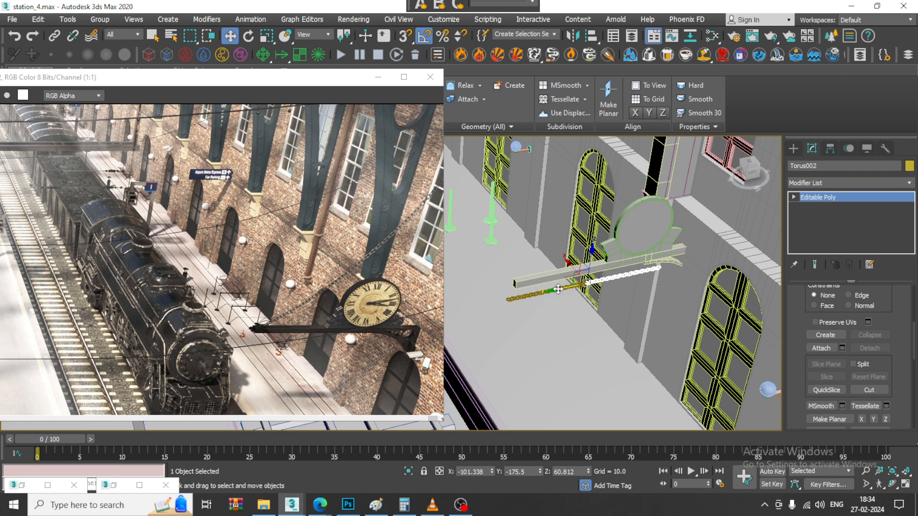
Step: Clone another chain section toward the wall and align its first link with the end of the existing chain
{"action": "left_click_drag", "start_coordinate": [558, 289], "coordinate": [626, 289], "text": "shift"}
{"action": "left_click", "coordinate": [470, 301]}
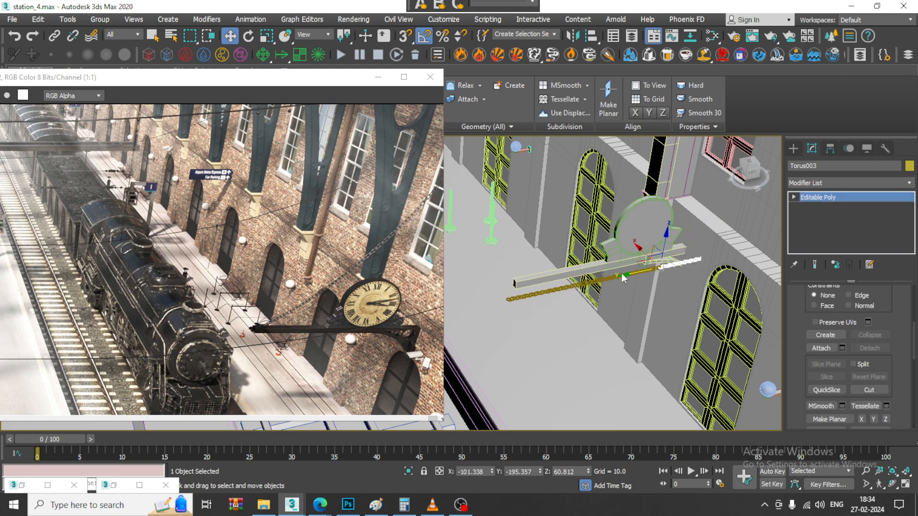
{"action": "scroll", "coordinate": [664, 285], "scroll_direction": "up", "scroll_amount": 10}
{"action": "scroll", "coordinate": [641, 286], "scroll_direction": "down", "scroll_amount": 6}
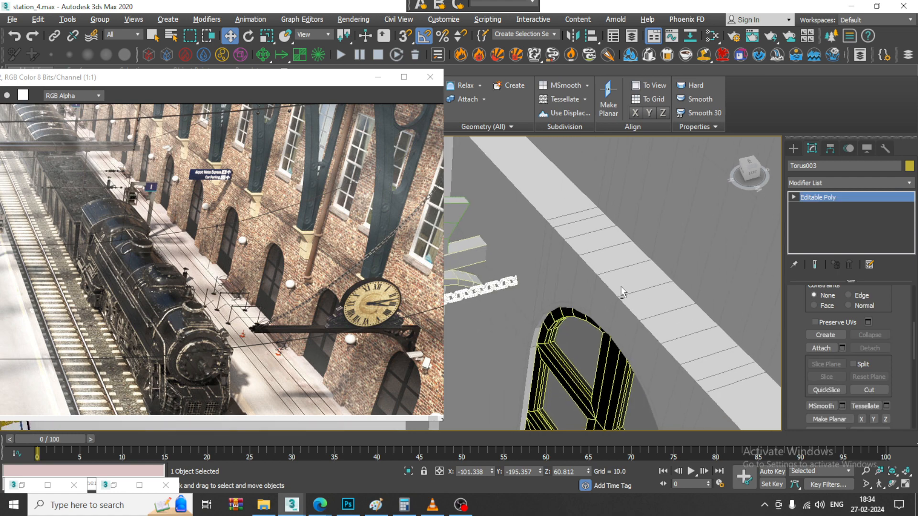
{"action": "middle_click_drag", "start_coordinate": [621, 291], "coordinate": [588, 288], "text": "alt"}
{"action": "middle_click_drag", "start_coordinate": [478, 300], "coordinate": [554, 286]}
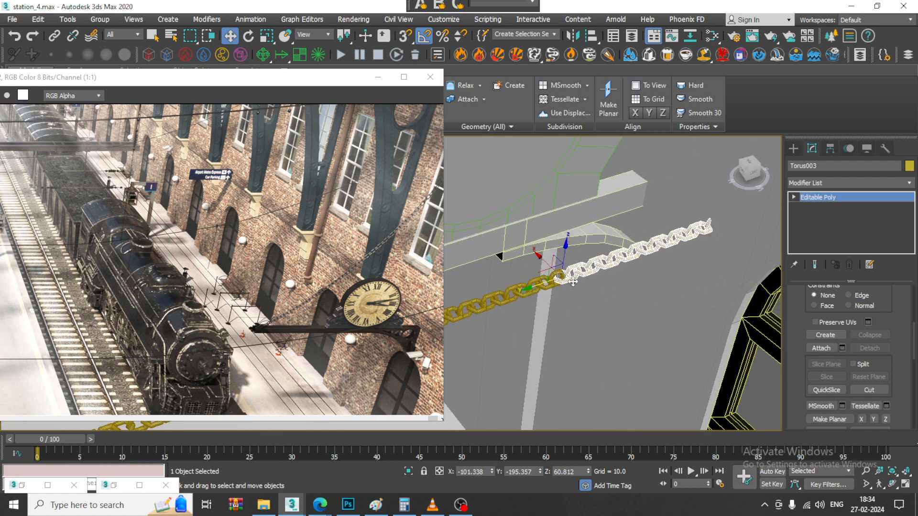
{"action": "left_click_drag", "start_coordinate": [531, 288], "coordinate": [534, 292]}
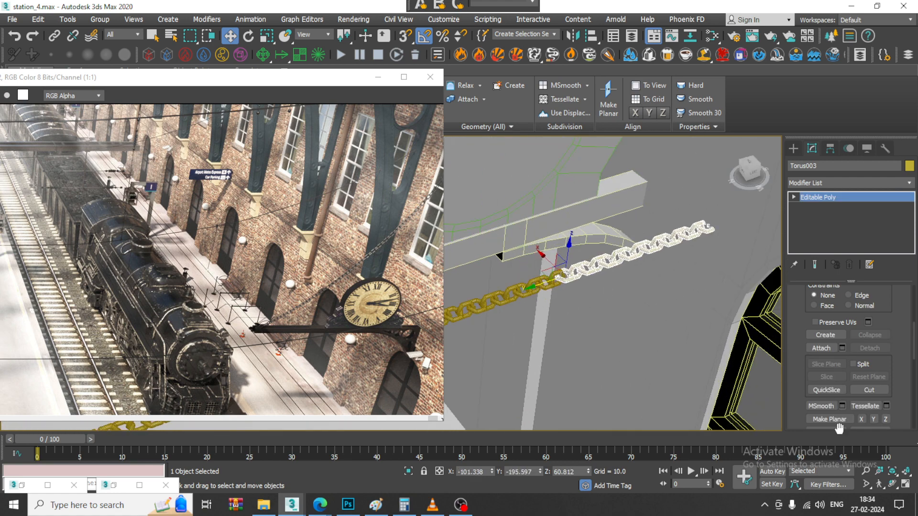
Step: Attach the two earlier chain sections to the newest one so the full chain is a single object
{"action": "left_click", "coordinate": [818, 349]}
{"action": "scroll", "coordinate": [664, 300], "scroll_direction": "up", "scroll_amount": 5}
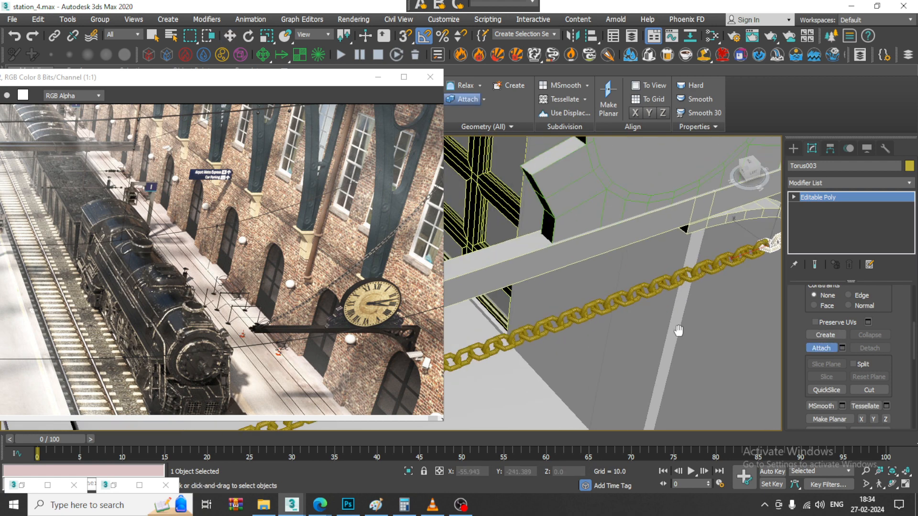
{"action": "left_click", "coordinate": [665, 299]}
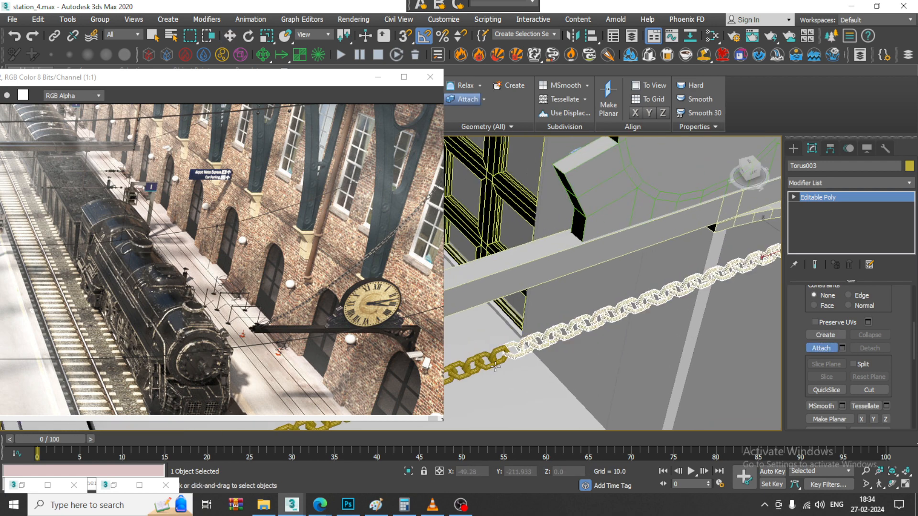
{"action": "left_click", "coordinate": [496, 366]}
{"action": "key", "text": "w"}
{"action": "scroll", "coordinate": [496, 366], "scroll_direction": "down", "scroll_amount": 5}
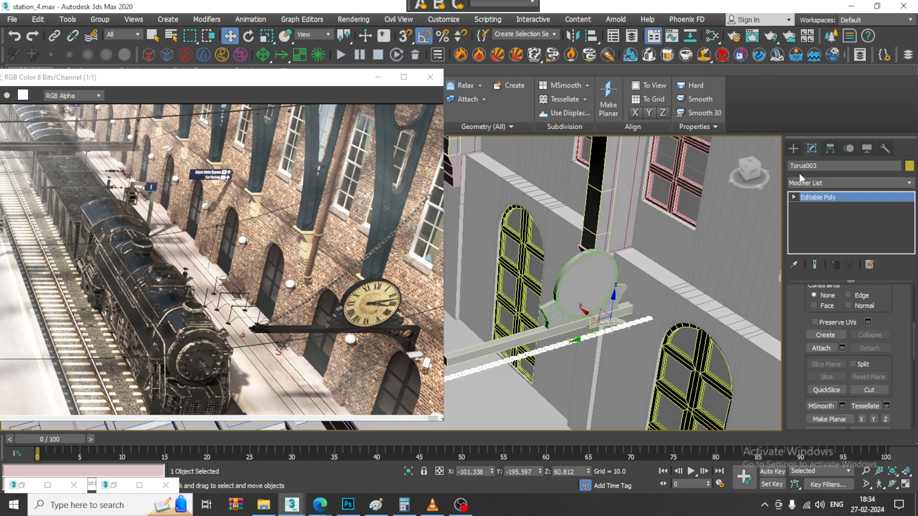
Step: Activate the Line spline tool and set up the Left view around the clock beam, with the reference image moved aside
{"action": "left_click", "coordinate": [794, 149]}
{"action": "left_click", "coordinate": [806, 164]}
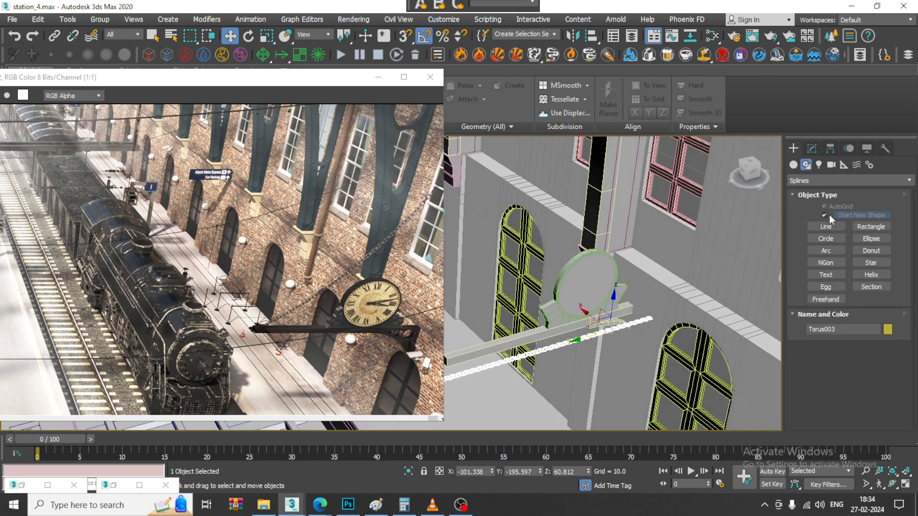
{"action": "left_click", "coordinate": [823, 227]}
{"action": "key", "text": "alt+w"}
{"action": "left_click_drag", "start_coordinate": [285, 80], "coordinate": [118, 89]}
{"action": "middle_click_drag", "start_coordinate": [305, 352], "coordinate": [386, 313]}
{"action": "key", "text": "alt+w"}
{"action": "middle_click_drag", "start_coordinate": [500, 249], "coordinate": [578, 304]}
{"action": "scroll", "coordinate": [550, 215], "scroll_direction": "down", "scroll_amount": 2}
{"action": "scroll", "coordinate": [573, 248], "scroll_direction": "down", "scroll_amount": 1}
{"action": "scroll", "coordinate": [569, 230], "scroll_direction": "down", "scroll_amount": 1}
{"action": "scroll", "coordinate": [577, 253], "scroll_direction": "down", "scroll_amount": 1}
{"action": "middle_click_drag", "start_coordinate": [578, 253], "coordinate": [619, 324]}
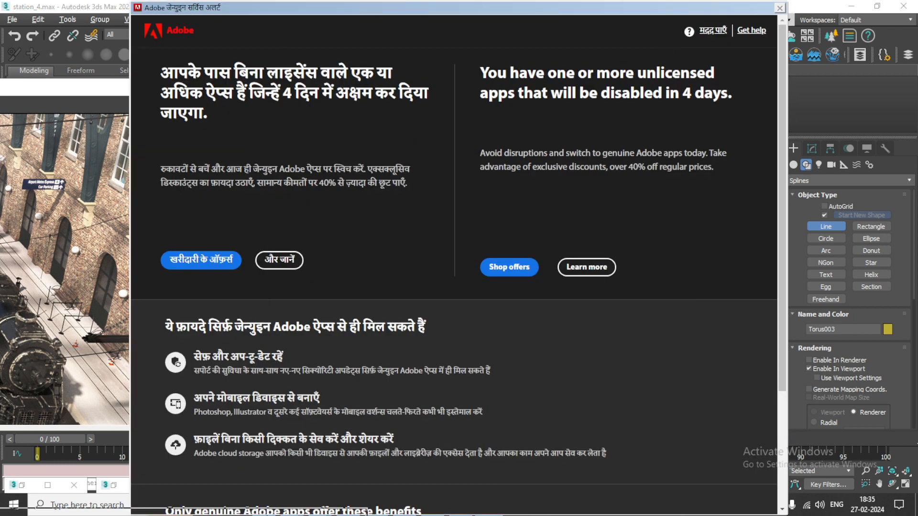
Step: Switch to Task Manager and end the Adobe Genuine Software Client task, then minimise Task Manager
{"action": "left_click_drag", "start_coordinate": [688, 8], "coordinate": [218, 515]}
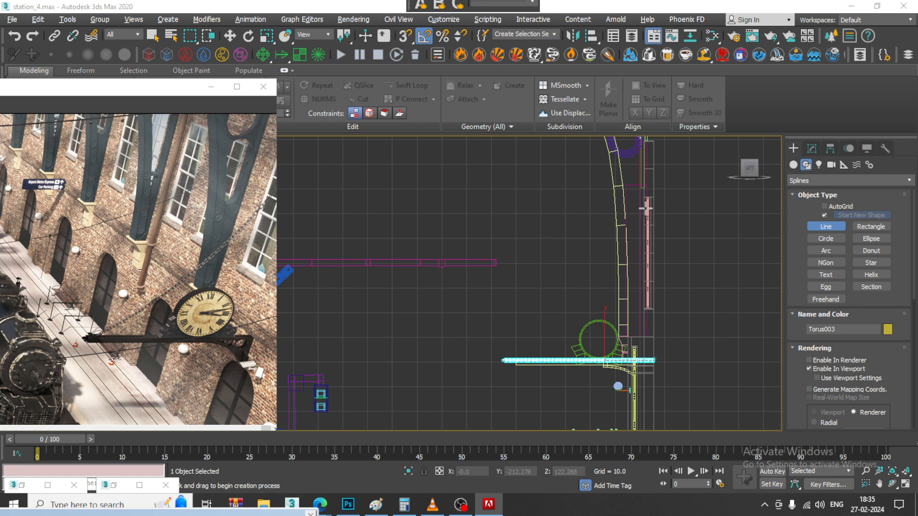
{"action": "key", "text": "ctrl+shift+Escape"}
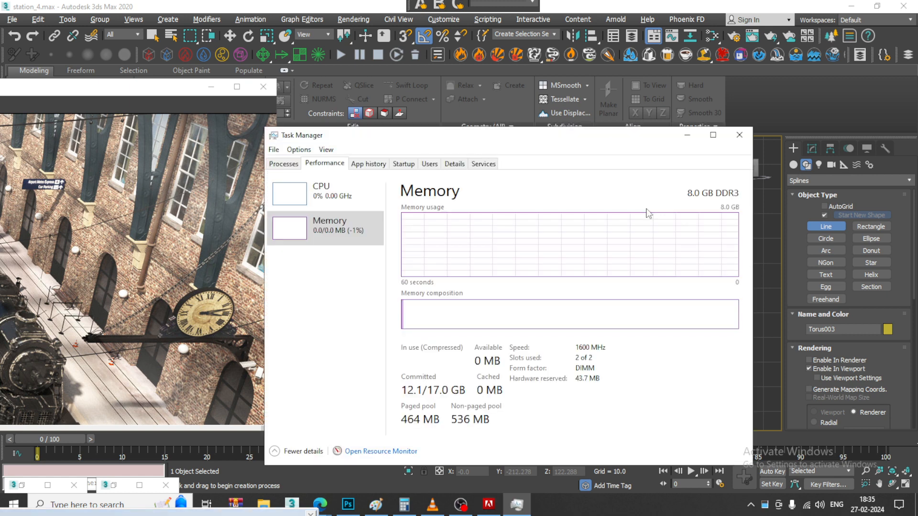
{"action": "left_click", "coordinate": [284, 164]}
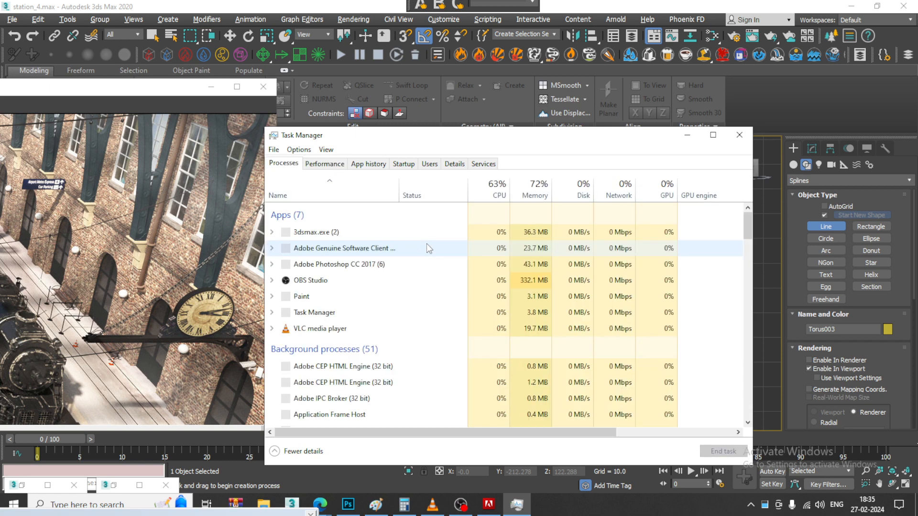
{"action": "right_click", "coordinate": [363, 243]}
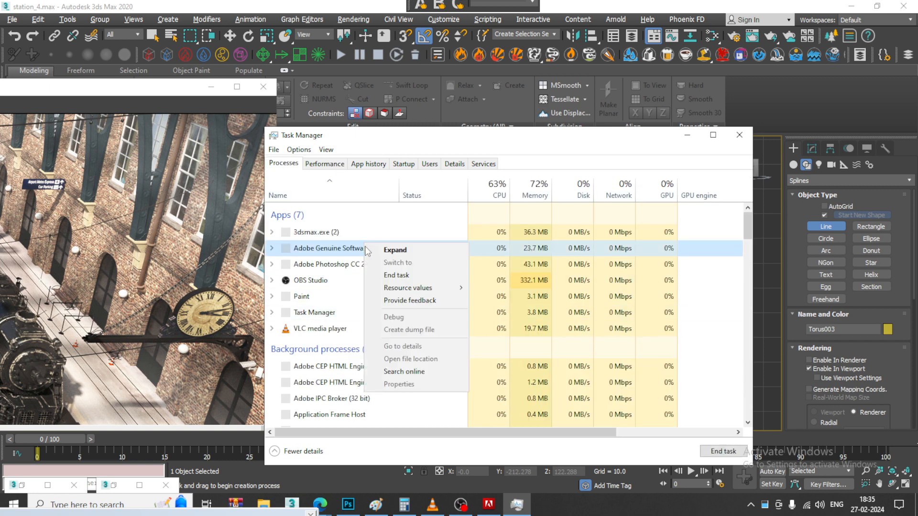
{"action": "left_click", "coordinate": [405, 276]}
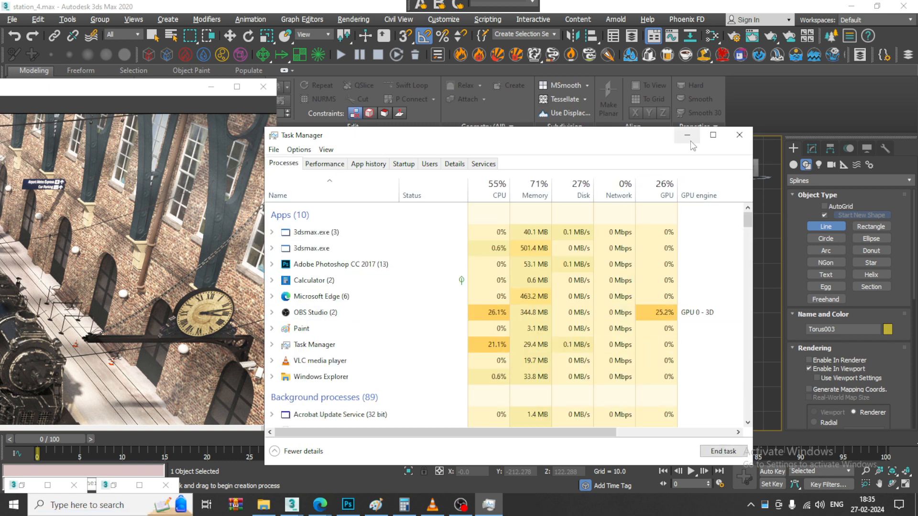
{"action": "left_click", "coordinate": [687, 135]}
Step: Disable Enable In Viewport for the line and draw a sagging curve from the upper wall down to the beam's outer end
{"action": "middle_click_drag", "start_coordinate": [682, 236], "coordinate": [689, 258]}
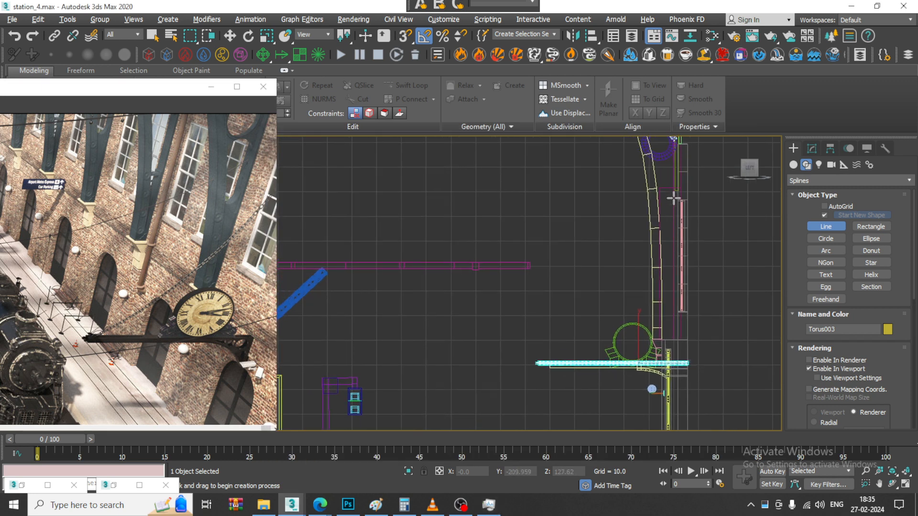
{"action": "left_click", "coordinate": [674, 197]}
{"action": "right_click", "coordinate": [549, 352]}
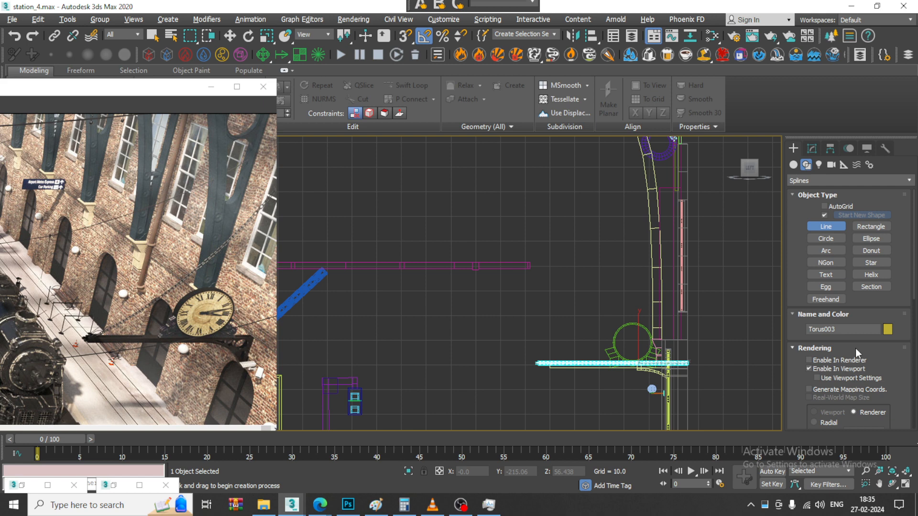
{"action": "left_click", "coordinate": [813, 369]}
{"action": "left_click", "coordinate": [674, 194]}
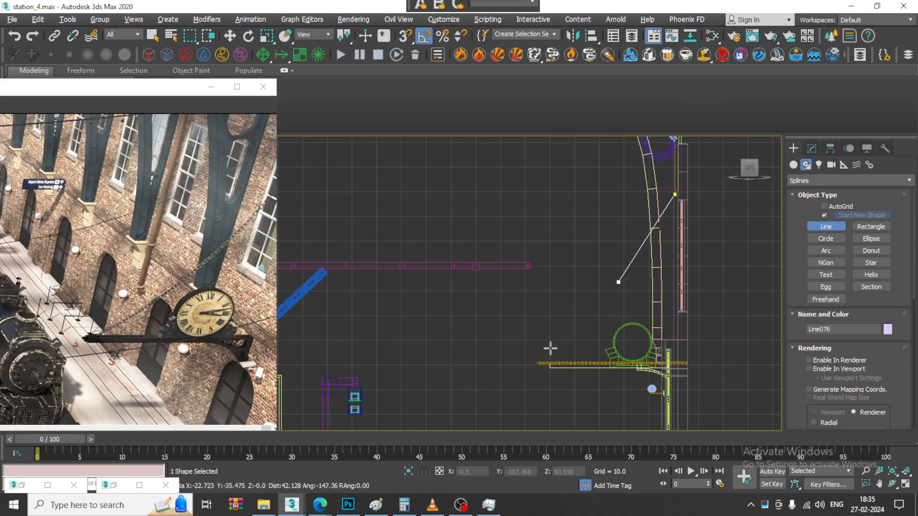
{"action": "left_click", "coordinate": [552, 362]}
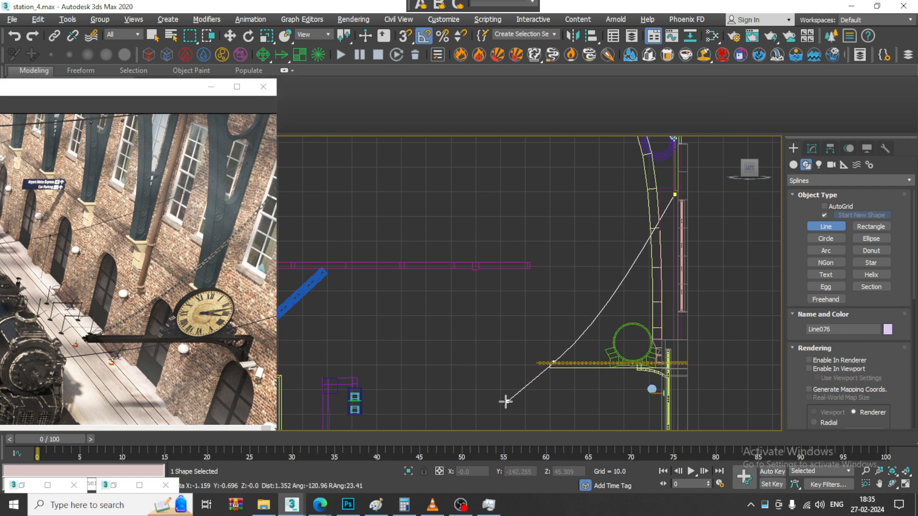
{"action": "right_click", "coordinate": [503, 401]}
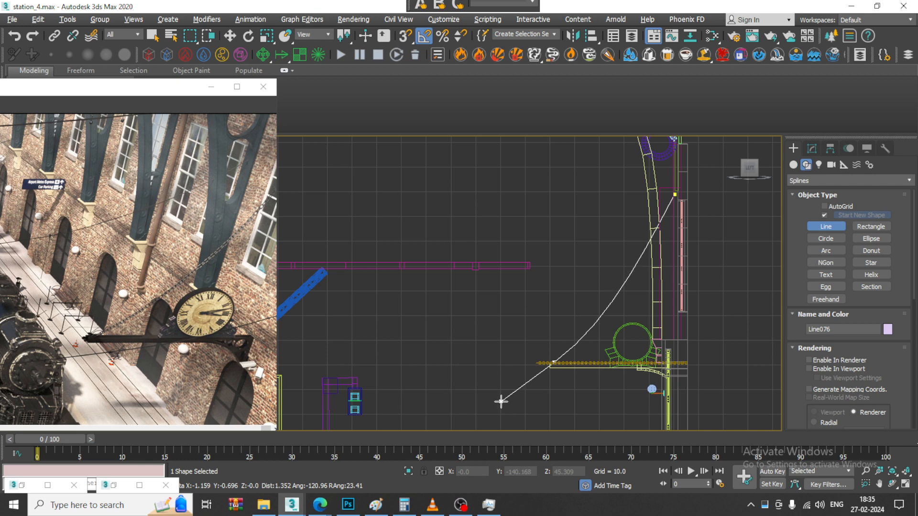
Step: Select the curve's vertex at the beam's outer end, make it the spline's first vertex, and return to object level
{"action": "scroll", "coordinate": [580, 371], "scroll_direction": "up", "scroll_amount": 2}
{"action": "key", "text": "w"}
{"action": "key", "text": "1"}
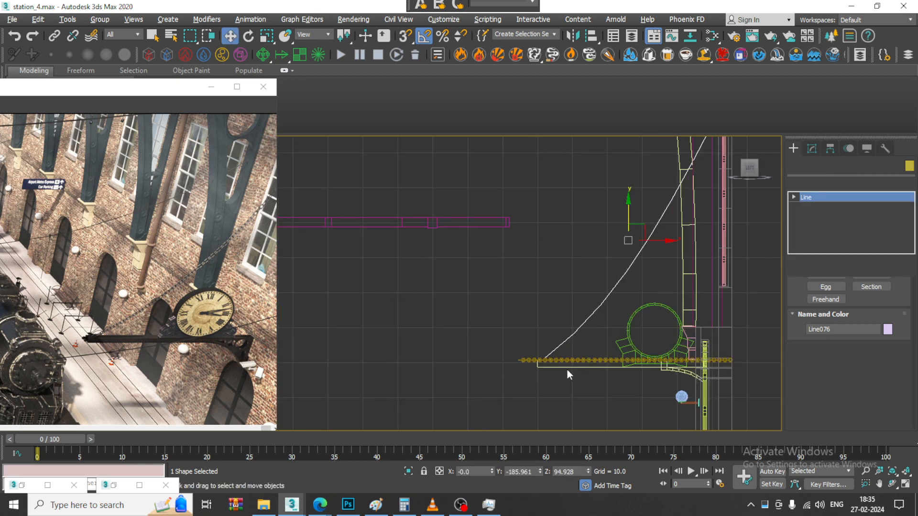
{"action": "left_click_drag", "start_coordinate": [530, 346], "coordinate": [569, 363]}
{"action": "scroll", "coordinate": [556, 362], "scroll_direction": "up", "scroll_amount": 2}
{"action": "scroll", "coordinate": [557, 364], "scroll_direction": "up", "scroll_amount": 2}
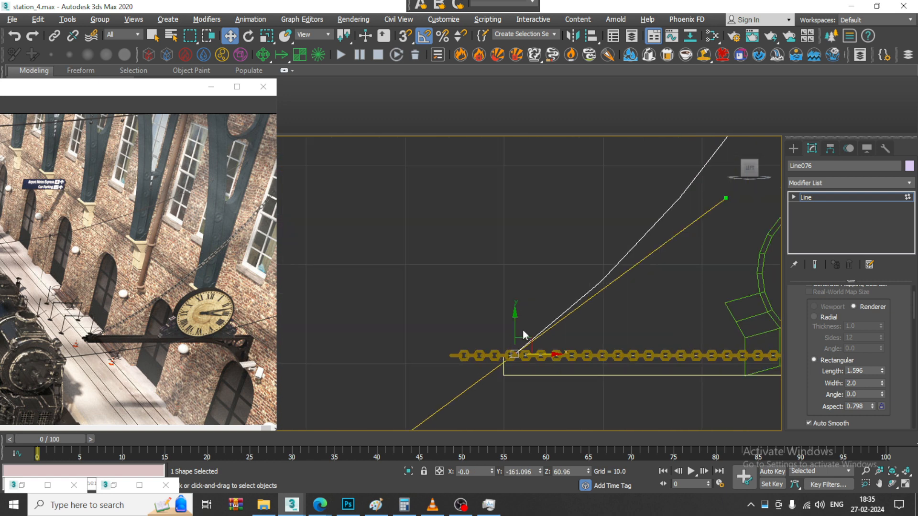
{"action": "scroll", "coordinate": [593, 322], "scroll_direction": "down", "scroll_amount": 2}
{"action": "middle_click_drag", "start_coordinate": [616, 305], "coordinate": [524, 404]}
{"action": "right_click", "coordinate": [597, 289]}
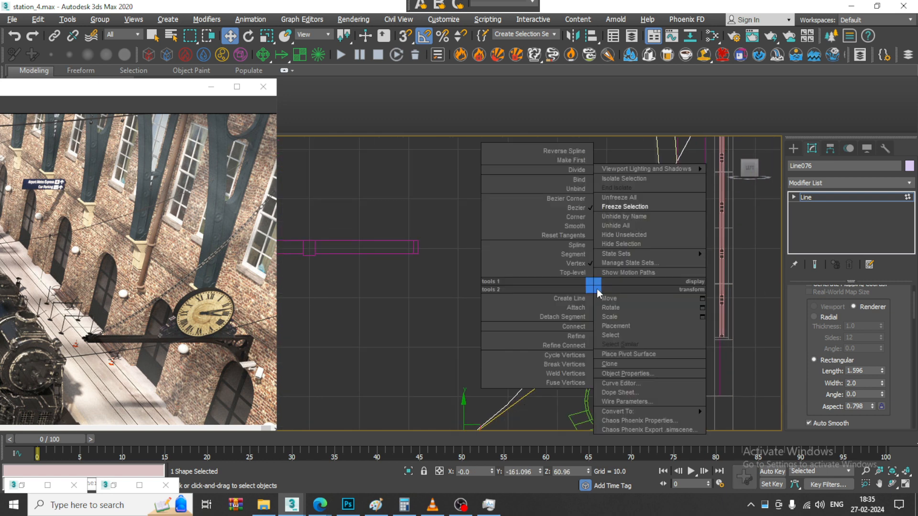
{"action": "left_click", "coordinate": [501, 163]}
{"action": "scroll", "coordinate": [498, 246], "scroll_direction": "down", "scroll_amount": 2}
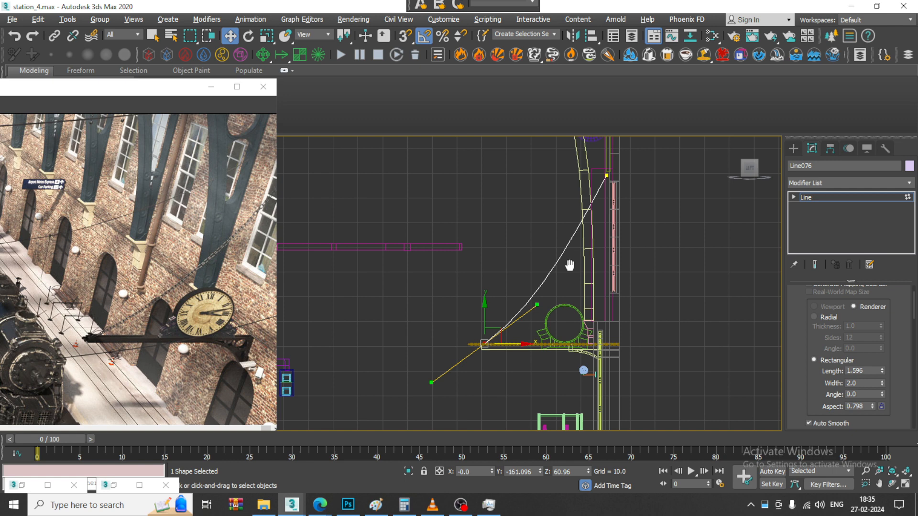
{"action": "left_click", "coordinate": [860, 197]}
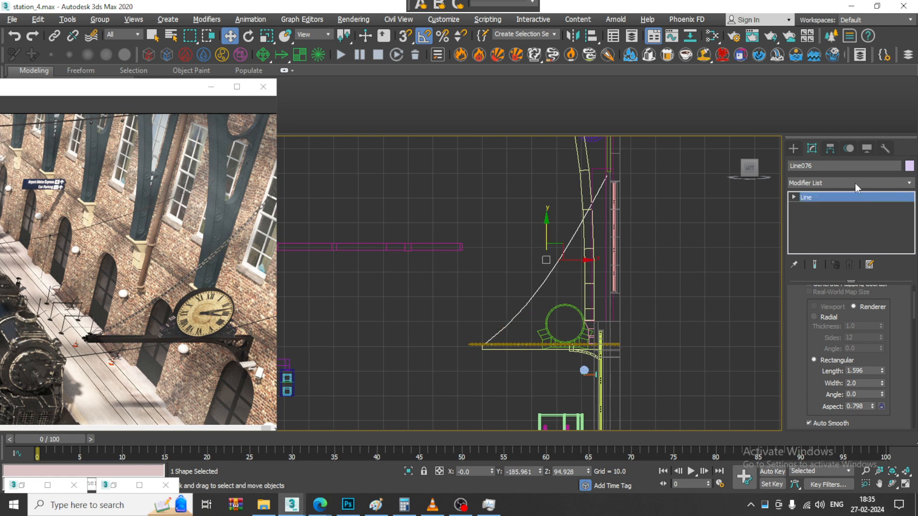
Step: Move the curved line along the building in the Perspective view so its lower end meets the clock beam's outer end
{"action": "key", "text": "alt+w"}
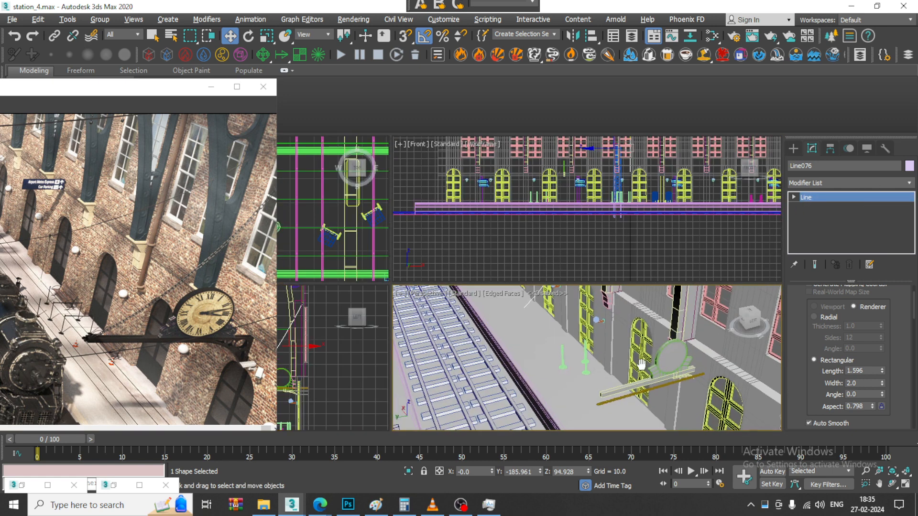
{"action": "middle_click", "coordinate": [641, 364]}
{"action": "key", "text": "alt+w"}
{"action": "scroll", "coordinate": [432, 294], "scroll_direction": "down", "scroll_amount": 3}
{"action": "middle_click_drag", "start_coordinate": [432, 294], "coordinate": [530, 330]}
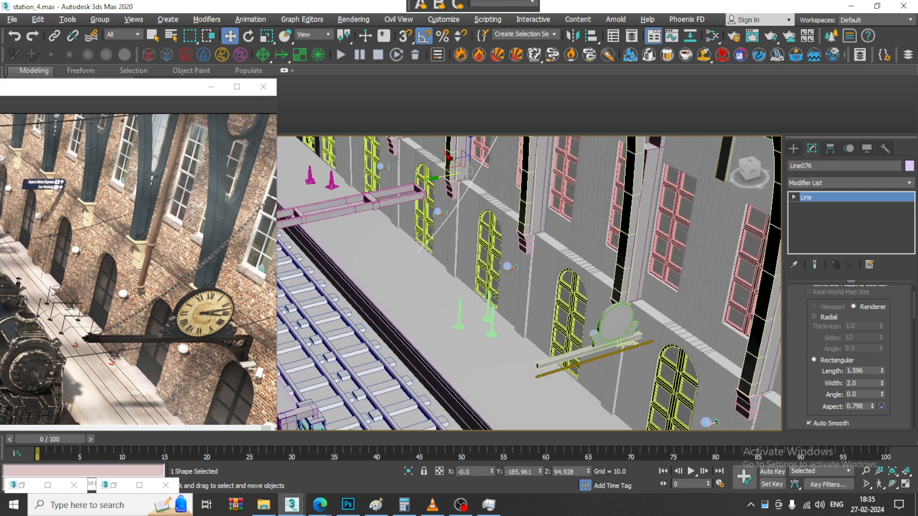
{"action": "left_click_drag", "start_coordinate": [537, 258], "coordinate": [585, 288]}
{"action": "middle_click_drag", "start_coordinate": [621, 324], "coordinate": [575, 294]}
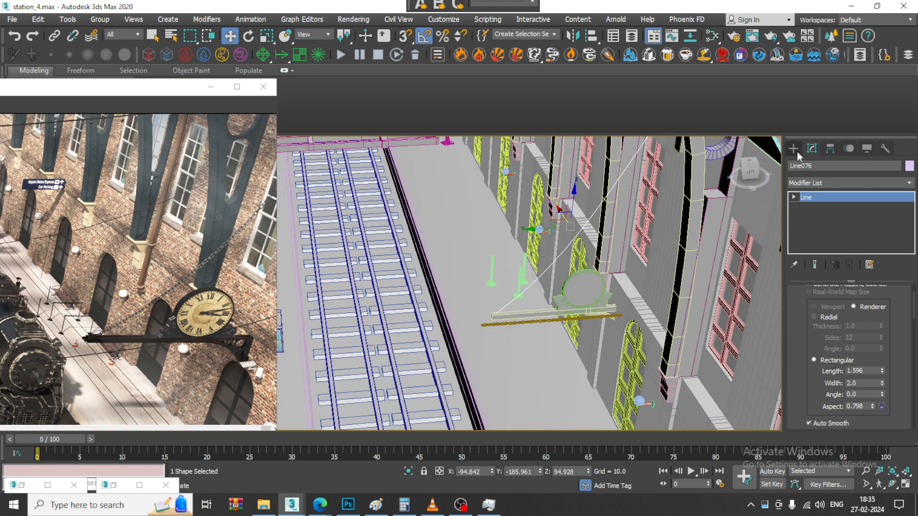
Step: Apply the PathDeform (WSM) modifier to the chain and pick the curved line as its path
{"action": "left_click", "coordinate": [572, 320]}
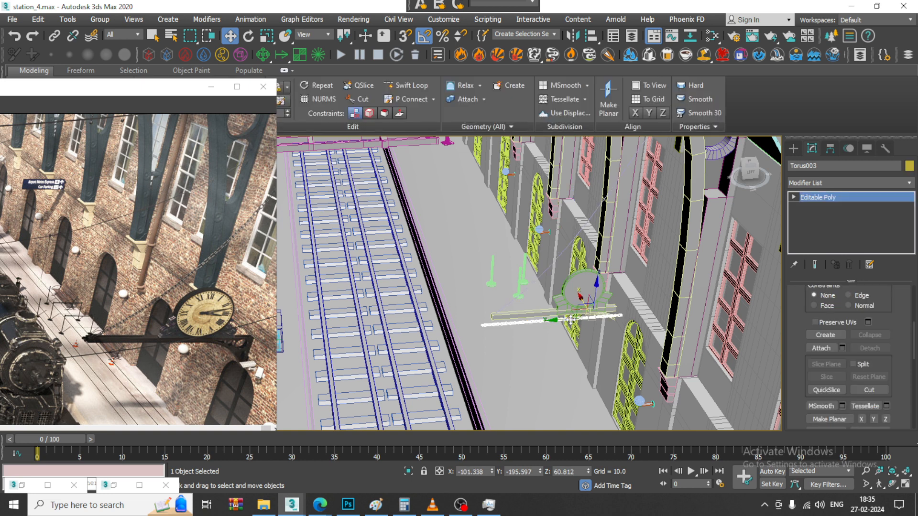
{"action": "left_click", "coordinate": [834, 184]}
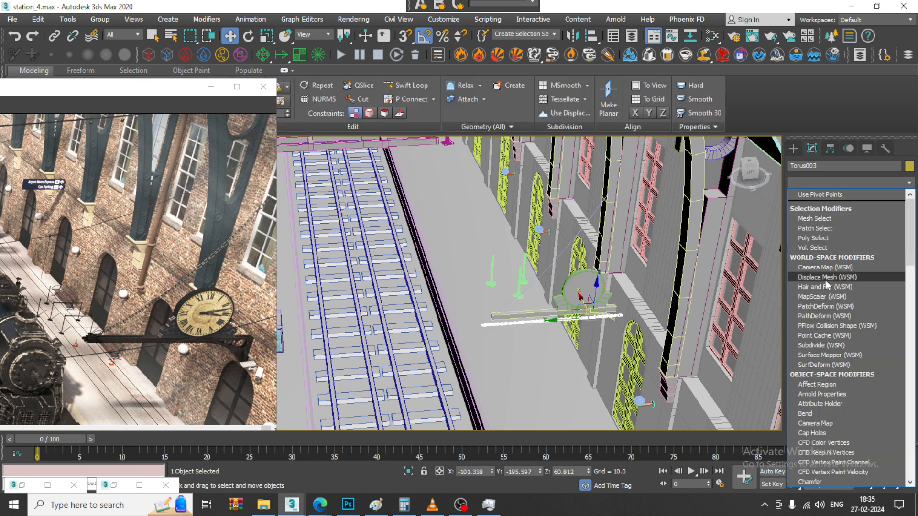
{"action": "key", "text": "p"}
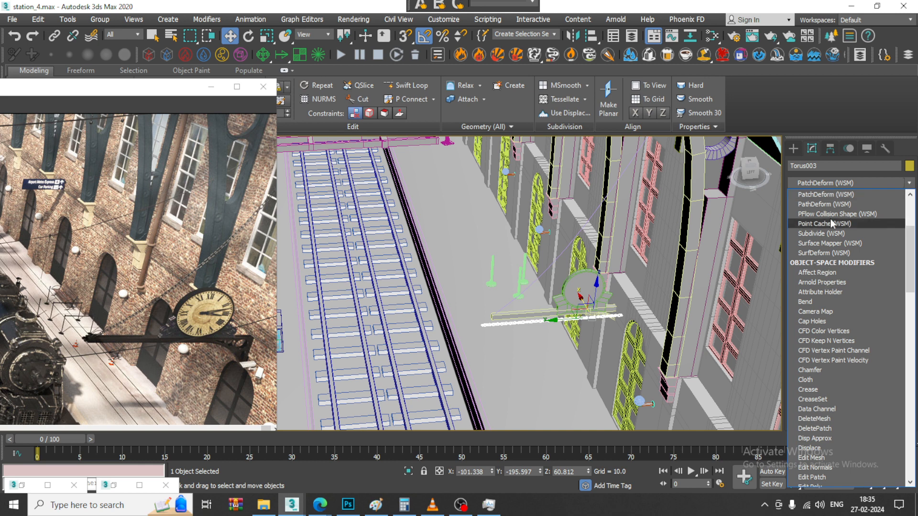
{"action": "left_click", "coordinate": [839, 207]}
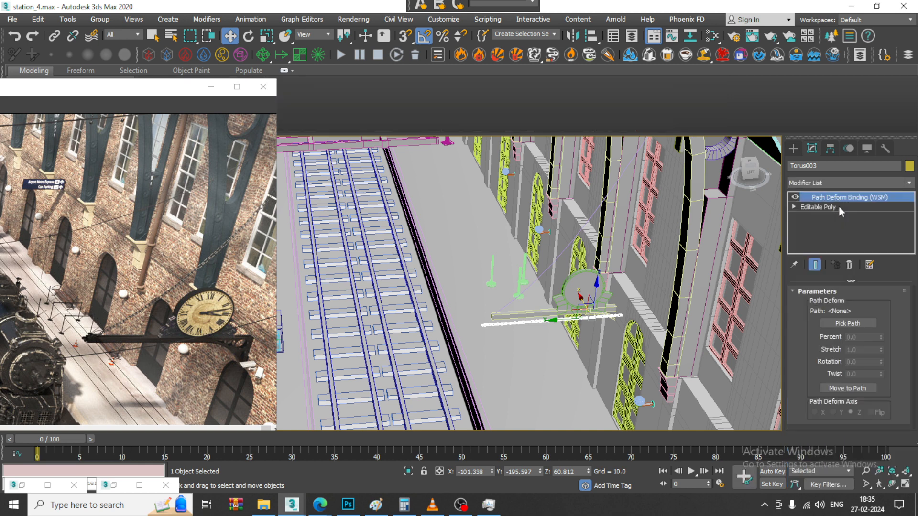
{"action": "left_click", "coordinate": [857, 325]}
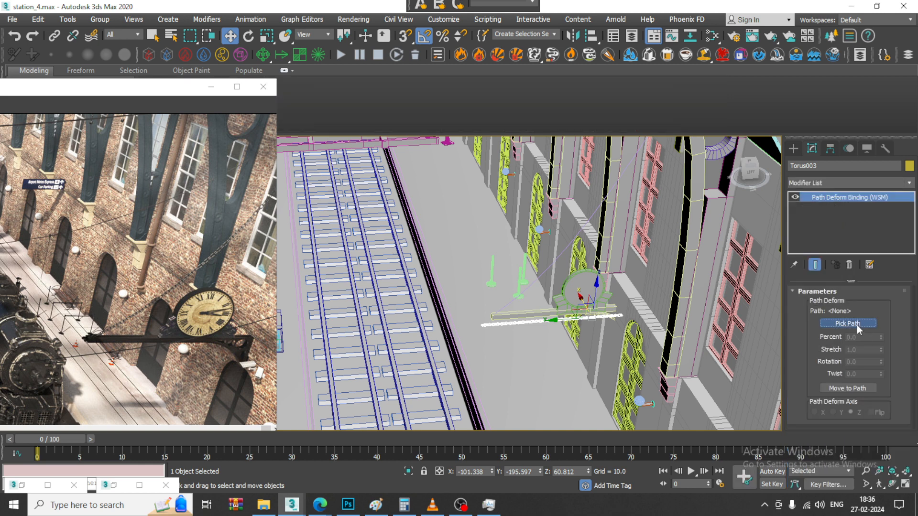
{"action": "left_click", "coordinate": [548, 269]}
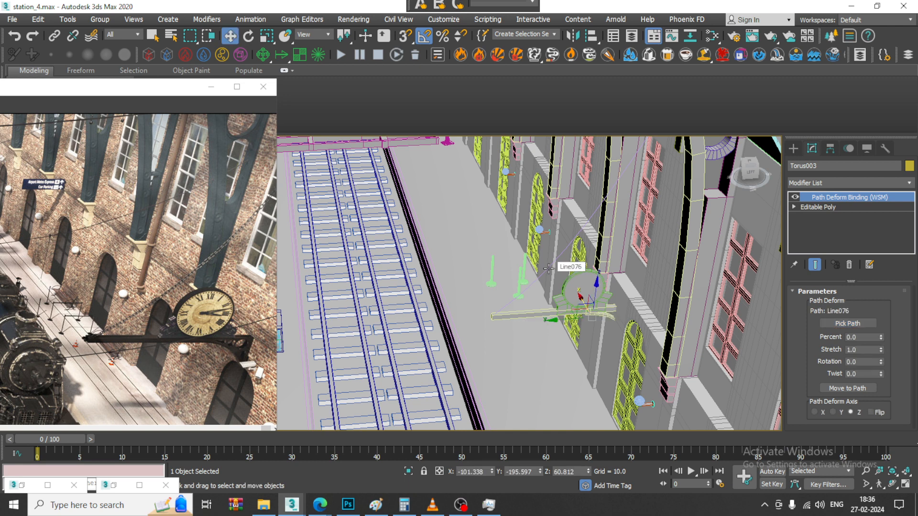
Step: Move the chain to its path and set the path deform axis to Y
{"action": "left_click", "coordinate": [836, 388]}
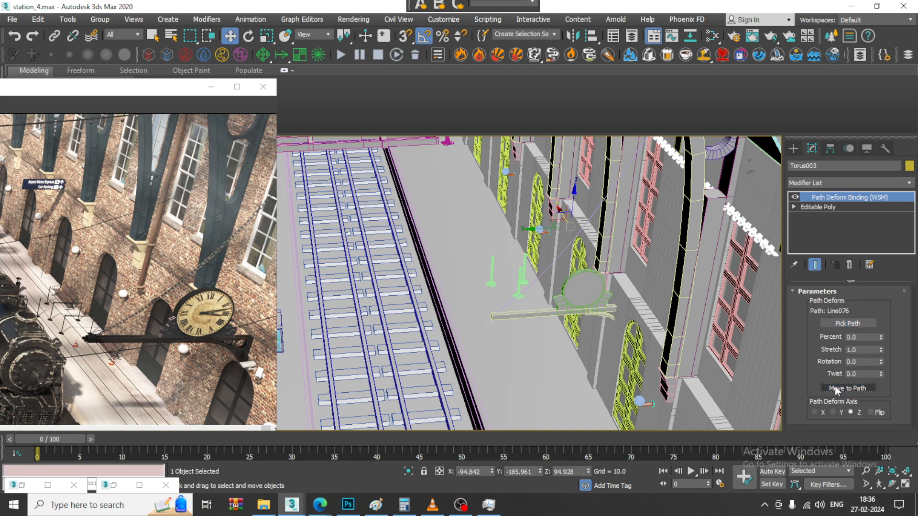
{"action": "left_click", "coordinate": [813, 413]}
{"action": "left_click", "coordinate": [832, 412]}
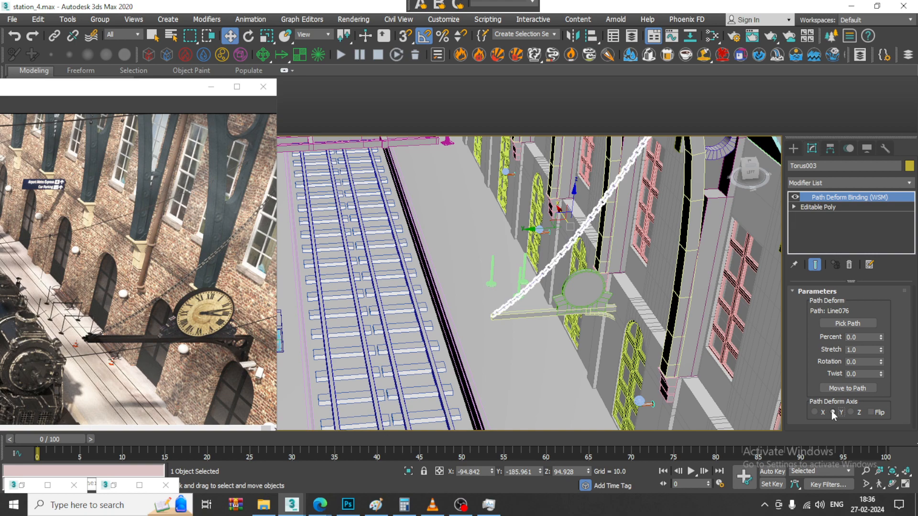
{"action": "middle_click_drag", "start_coordinate": [675, 356], "coordinate": [630, 273], "text": "alt"}
{"action": "scroll", "coordinate": [631, 273], "scroll_direction": "up", "scroll_amount": 5}
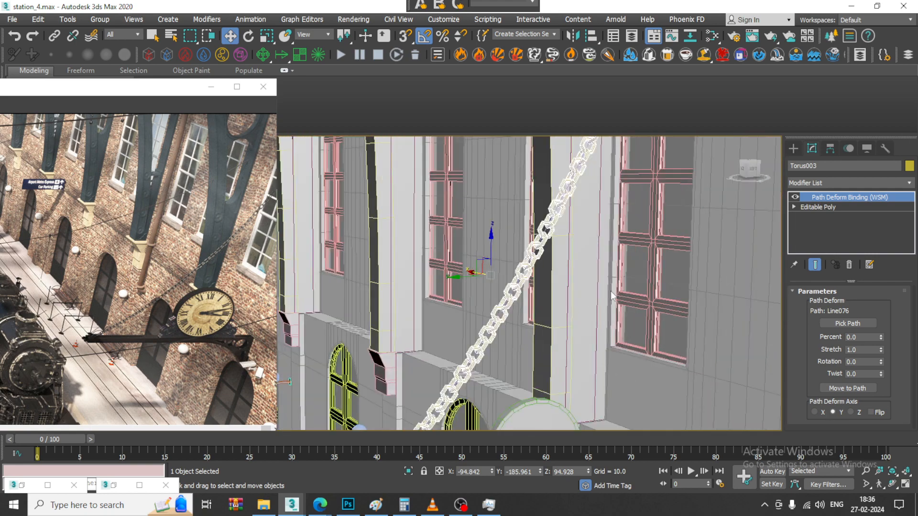
{"action": "mouse_move", "coordinate": [881, 351]}
{"action": "left_mouse_down"}
{"action": "mouse_move", "coordinate": [888, 365]}
{"action": "mouse_move", "coordinate": [887, 357]}
{"action": "left_mouse_up"}
{"action": "right_click", "coordinate": [887, 357]}
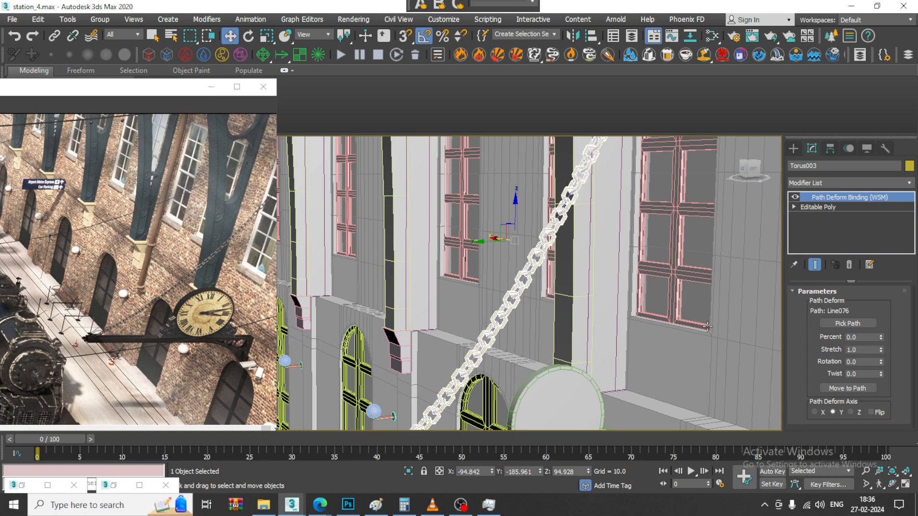
{"action": "scroll", "coordinate": [702, 323], "scroll_direction": "down", "scroll_amount": 5}
{"action": "middle_click_drag", "start_coordinate": [703, 325], "coordinate": [674, 294], "text": "alt"}
{"action": "middle_click_drag", "start_coordinate": [675, 294], "coordinate": [707, 293], "text": "alt"}
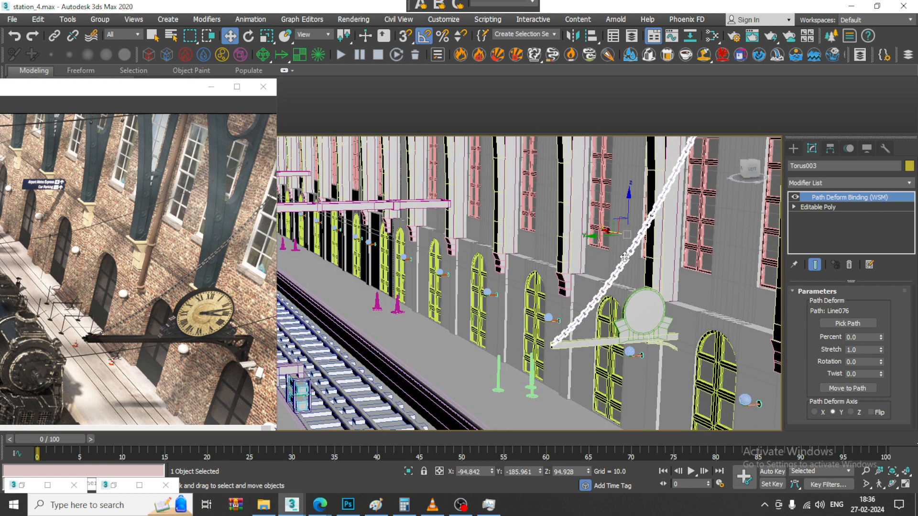
{"action": "right_click", "coordinate": [624, 257]}
{"action": "mouse_move", "coordinate": [679, 381]}
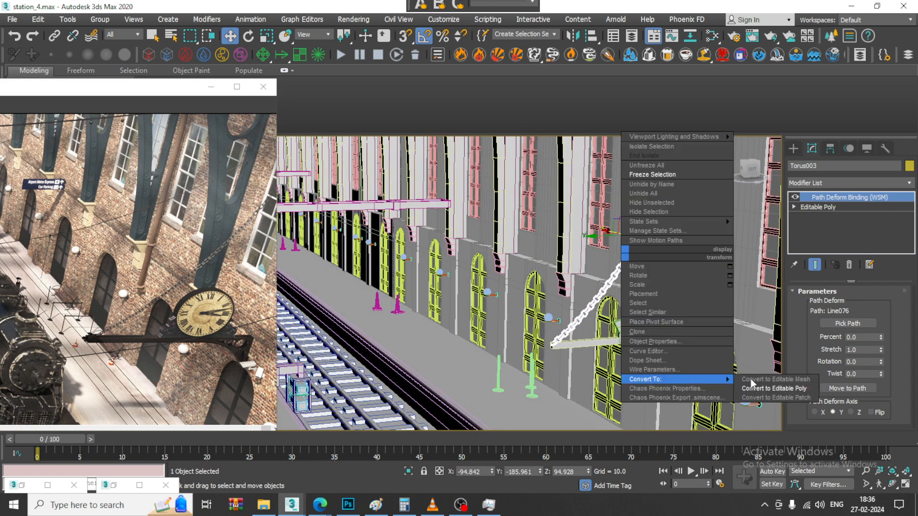
{"action": "left_click", "coordinate": [777, 388]}
{"action": "left_click", "coordinate": [706, 281]}
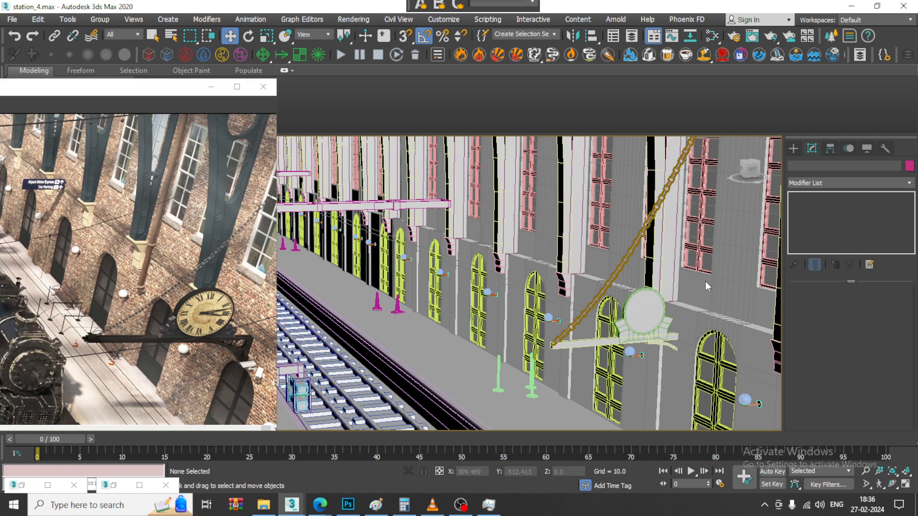
{"action": "left_click", "coordinate": [591, 309]}
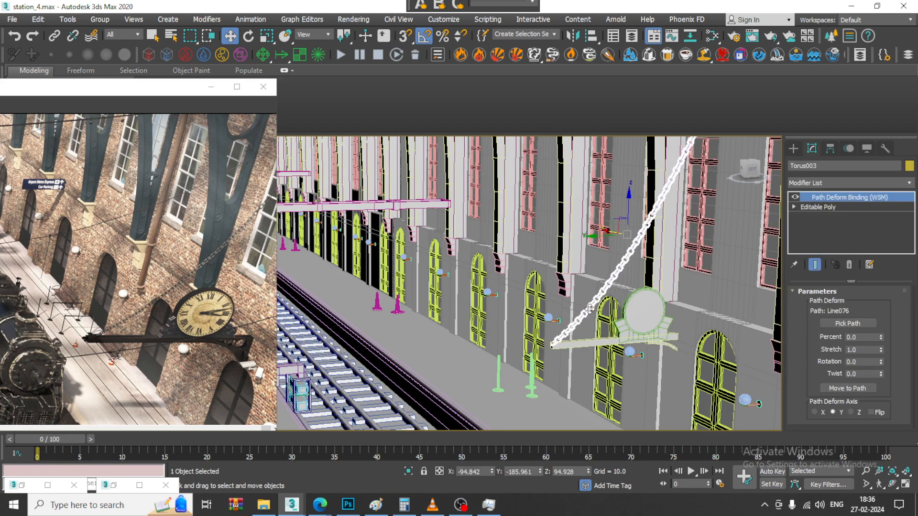
Step: Enable AutoGrid for Box creation and unfreeze all objects in the scene
{"action": "middle_click_drag", "start_coordinate": [572, 327], "coordinate": [571, 316], "text": "alt"}
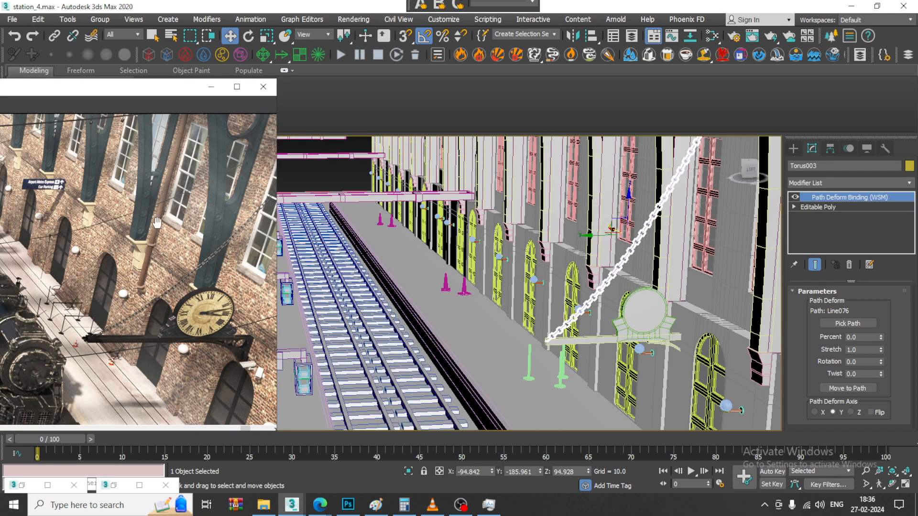
{"action": "middle_click_drag", "start_coordinate": [669, 281], "coordinate": [592, 288], "text": "alt"}
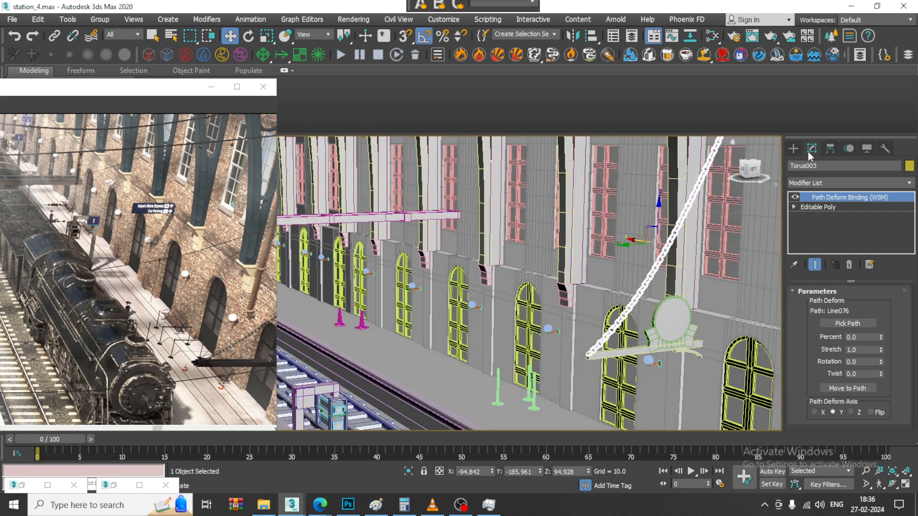
{"action": "left_click", "coordinate": [794, 148]}
{"action": "left_click", "coordinate": [793, 165]}
{"action": "left_click", "coordinate": [826, 217]}
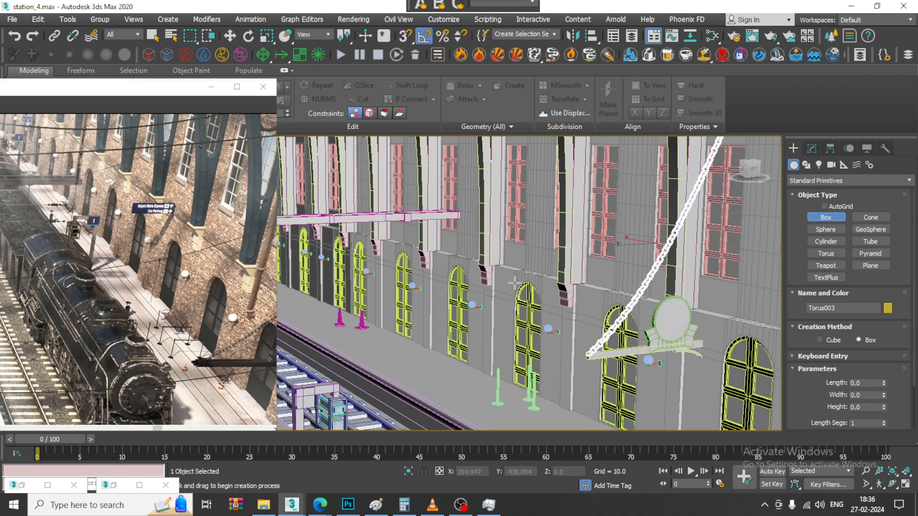
{"action": "scroll", "coordinate": [482, 272], "scroll_direction": "up", "scroll_amount": 5}
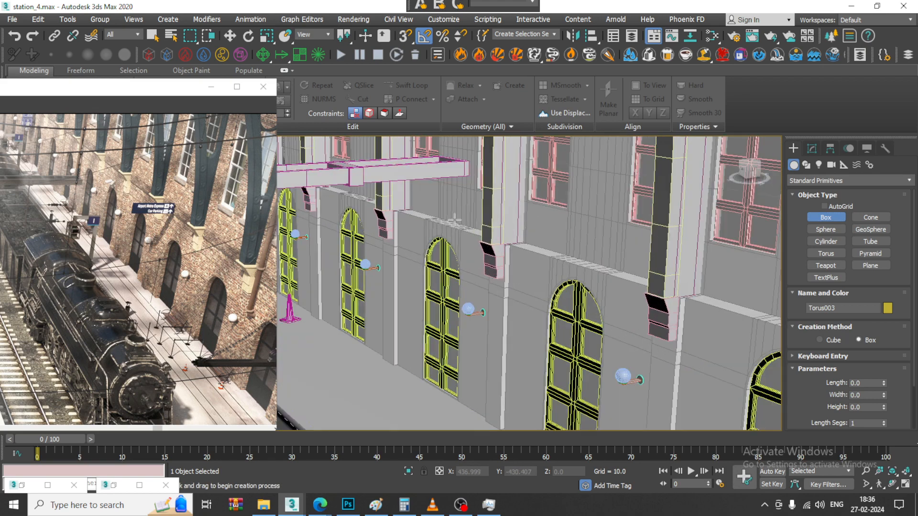
{"action": "left_click", "coordinate": [833, 209]}
{"action": "left_click_drag", "start_coordinate": [441, 219], "coordinate": [456, 225]}
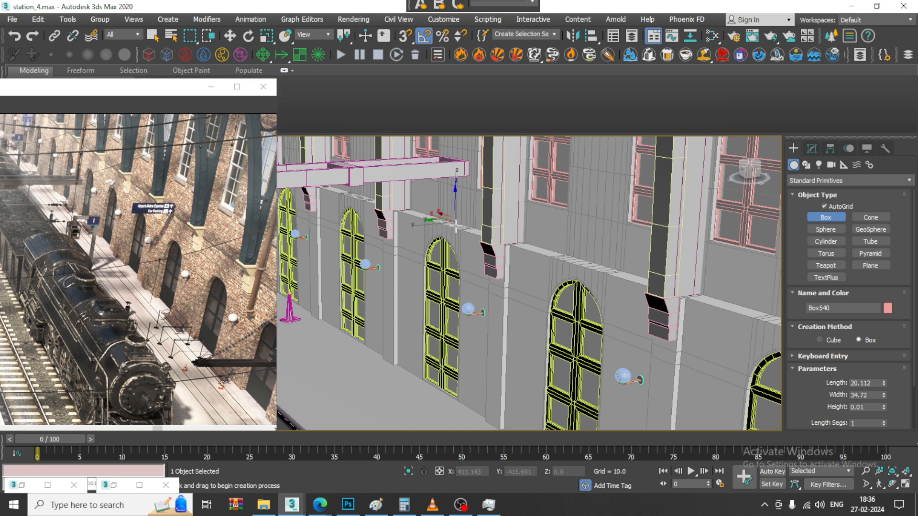
{"action": "right_click", "coordinate": [764, 213]}
{"action": "right_click", "coordinate": [764, 213]}
{"action": "right_click", "coordinate": [474, 201]}
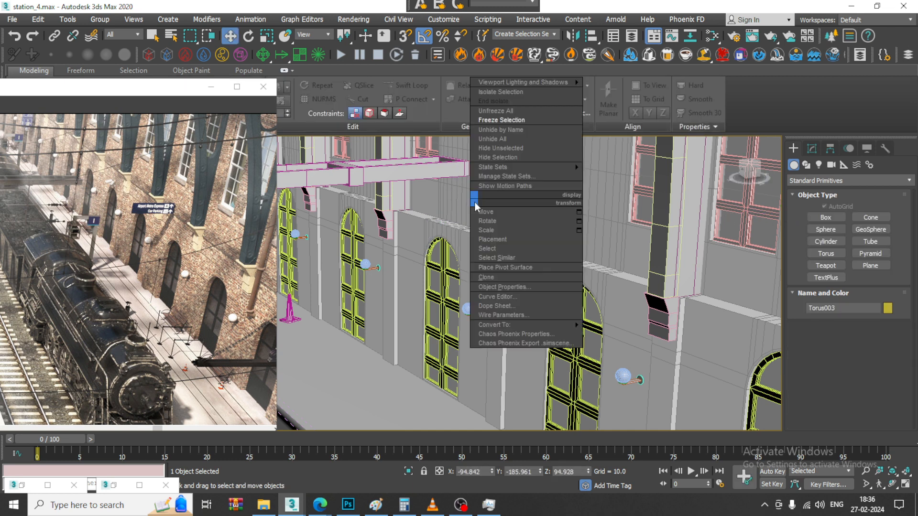
{"action": "left_click", "coordinate": [496, 111]}
Step: Draw a box about 2.5 by 1.3 by 18 projecting from the wall ledge above an arched window, then scale it taller and raise it slightly
{"action": "left_click", "coordinate": [825, 218]}
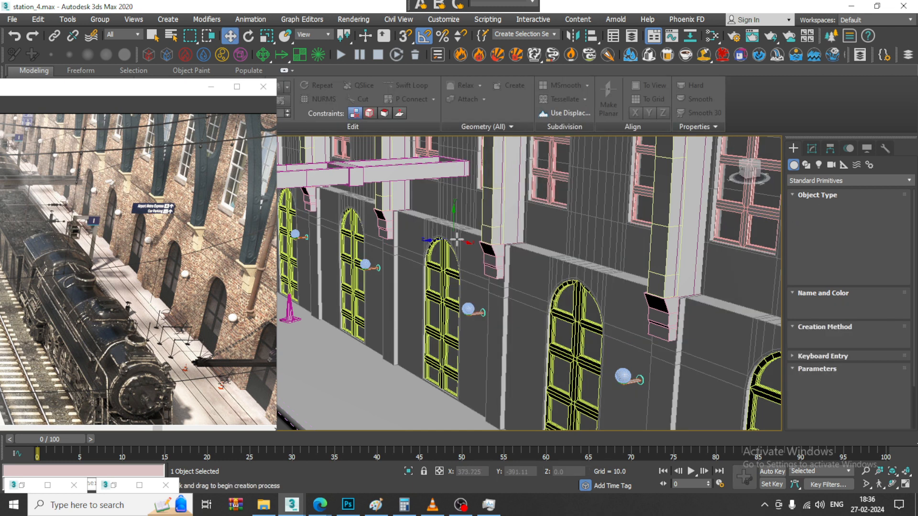
{"action": "left_click_drag", "start_coordinate": [449, 216], "coordinate": [450, 223]}
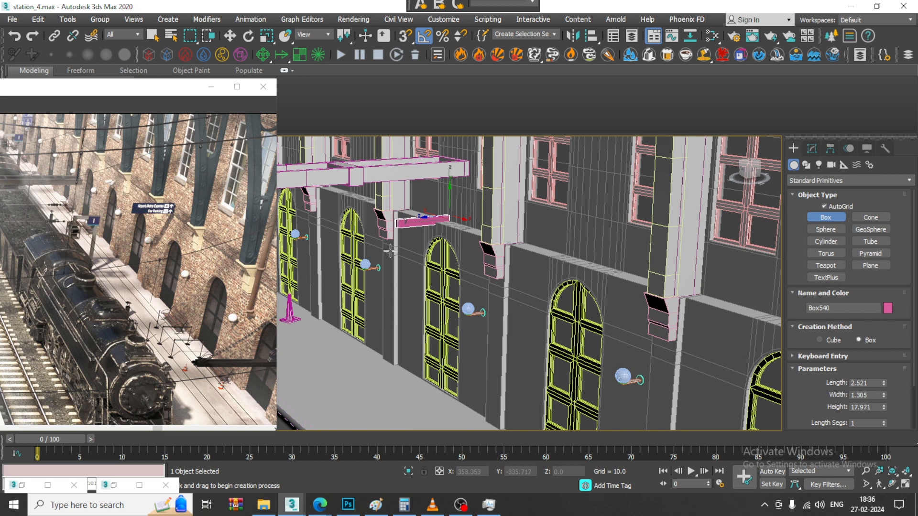
{"action": "key", "text": "w"}
{"action": "scroll", "coordinate": [456, 214], "scroll_direction": "up", "scroll_amount": 3}
{"action": "key", "text": "r"}
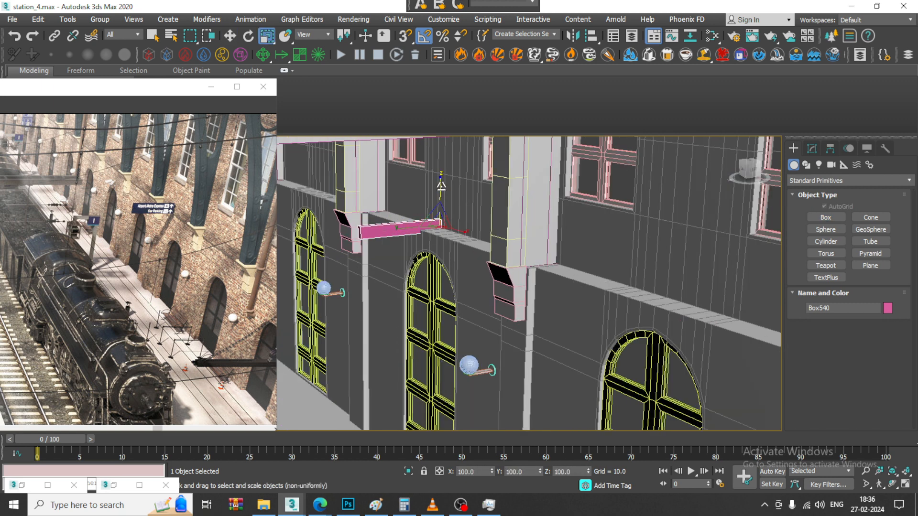
{"action": "left_click_drag", "start_coordinate": [440, 186], "coordinate": [435, 130]}
{"action": "key", "text": "w"}
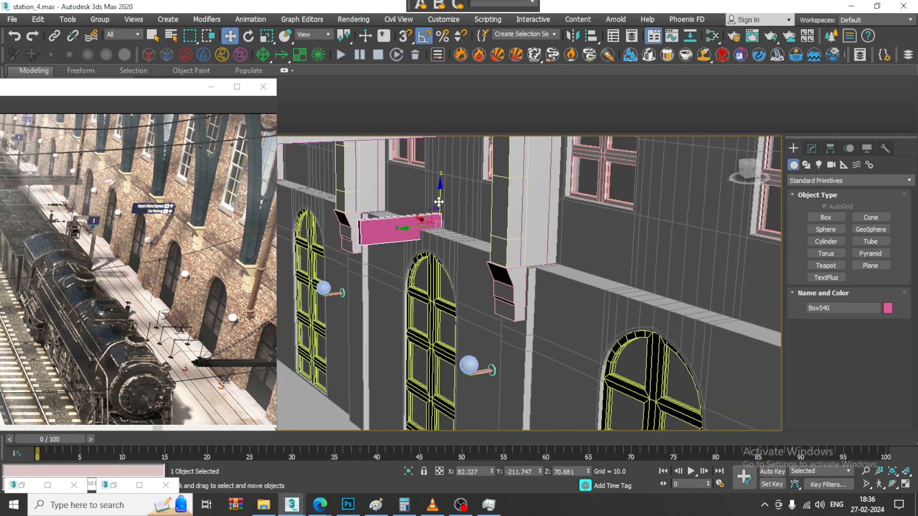
{"action": "left_click_drag", "start_coordinate": [439, 202], "coordinate": [405, 210]}
{"action": "scroll", "coordinate": [415, 217], "scroll_direction": "up", "scroll_amount": 4}
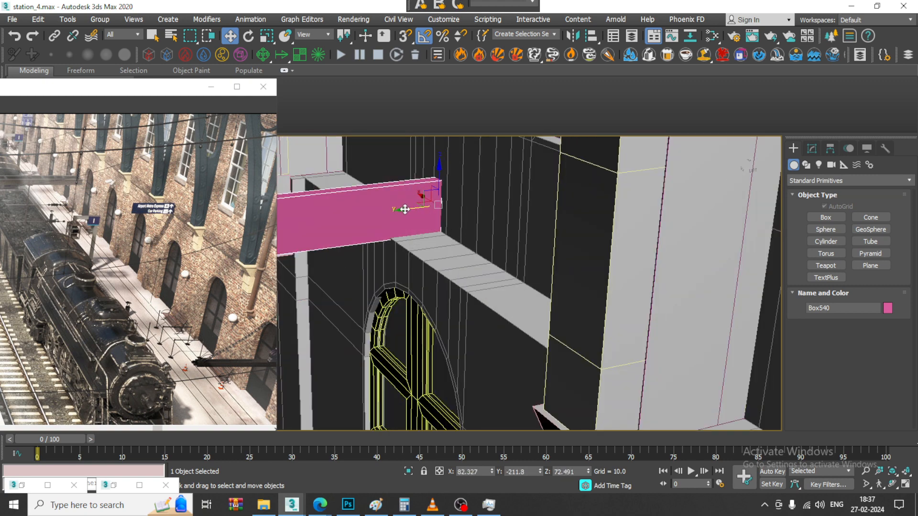
Step: Refine the projecting box's scale and nudge it along Y so its inner end sits against the wall
{"action": "key", "text": "e"}
{"action": "middle_click_drag", "start_coordinate": [405, 209], "coordinate": [483, 225], "text": "alt"}
{"action": "key", "text": "r"}
{"action": "left_click_drag", "start_coordinate": [480, 207], "coordinate": [466, 207]}
{"action": "middle_click_drag", "start_coordinate": [444, 201], "coordinate": [402, 225], "text": "alt"}
{"action": "scroll", "coordinate": [467, 240], "scroll_direction": "down", "scroll_amount": 4}
{"action": "mouse_move", "coordinate": [468, 240]}
{"action": "middle_mouse_down", "text": "alt"}
{"action": "mouse_move", "coordinate": [476, 221]}
{"action": "mouse_move", "coordinate": [474, 254]}
{"action": "middle_mouse_up", "text": "alt"}
{"action": "key", "text": "w"}
{"action": "scroll", "coordinate": [471, 227], "scroll_direction": "up", "scroll_amount": 6}
{"action": "left_click_drag", "start_coordinate": [482, 252], "coordinate": [487, 250]}
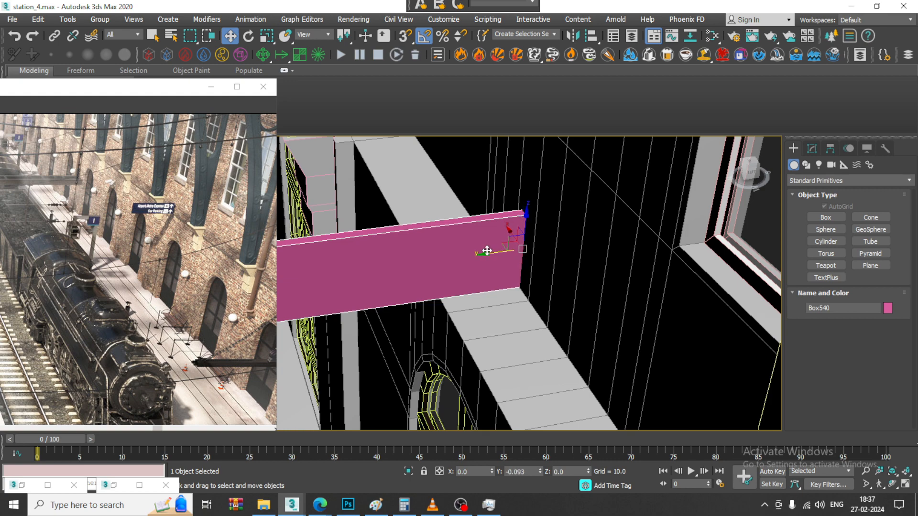
{"action": "scroll", "coordinate": [488, 254], "scroll_direction": "down", "scroll_amount": 5}
{"action": "middle_click_drag", "start_coordinate": [488, 273], "coordinate": [472, 248], "text": "alt"}
Step: Convert the box to Editable Poly, pull its four outer-end vertices along Y away from the wall, and return to object level
{"action": "right_click", "coordinate": [446, 259]}
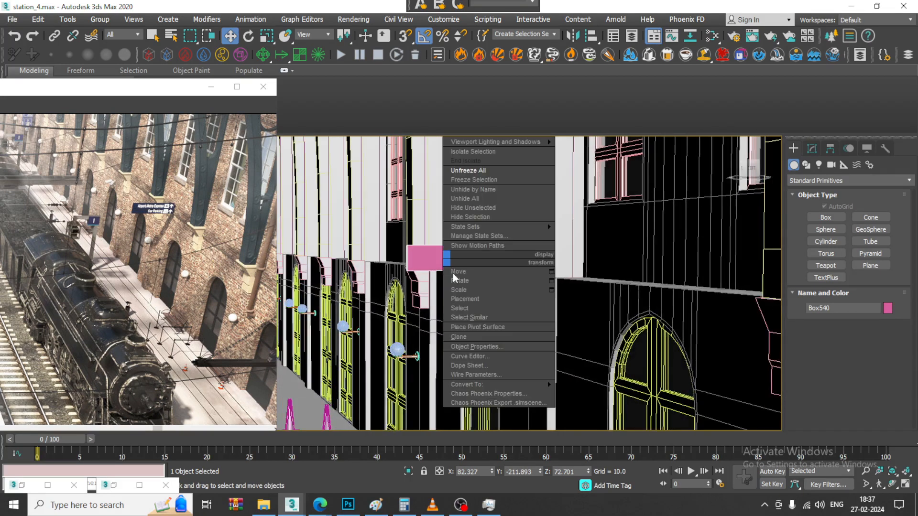
{"action": "mouse_move", "coordinate": [509, 384]}
{"action": "left_click", "coordinate": [595, 388]}
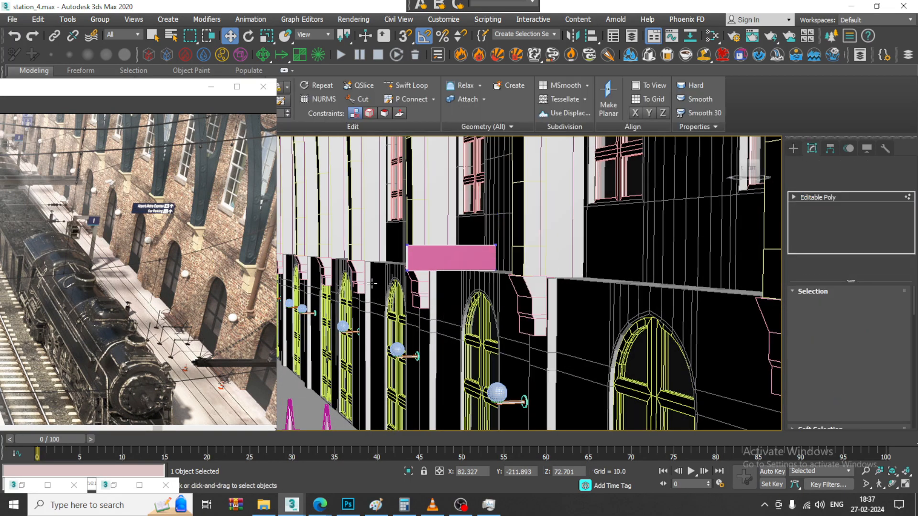
{"action": "left_click_drag", "start_coordinate": [358, 209], "coordinate": [415, 287]}
{"action": "middle_click_drag", "start_coordinate": [418, 238], "coordinate": [421, 269], "text": "alt"}
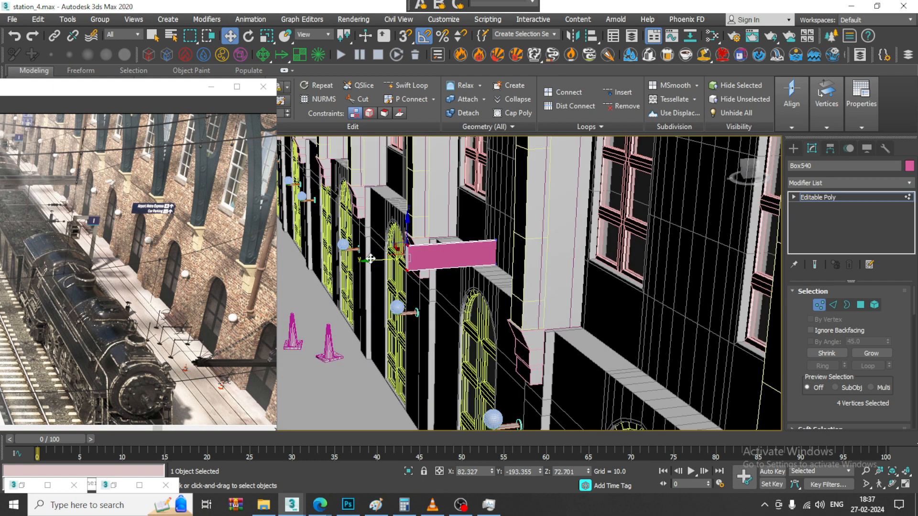
{"action": "left_click_drag", "start_coordinate": [370, 259], "coordinate": [354, 258]}
{"action": "scroll", "coordinate": [486, 258], "scroll_direction": "down", "scroll_amount": 8}
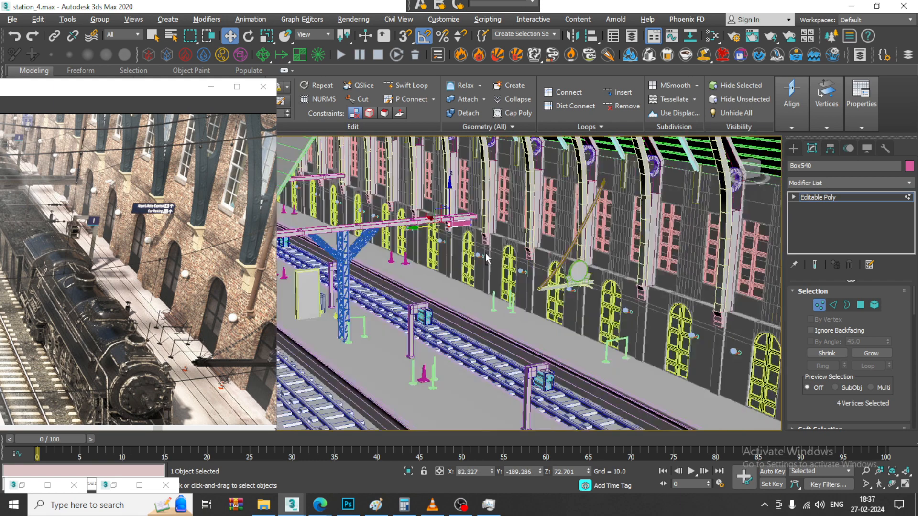
{"action": "scroll", "coordinate": [486, 259], "scroll_direction": "up", "scroll_amount": 5}
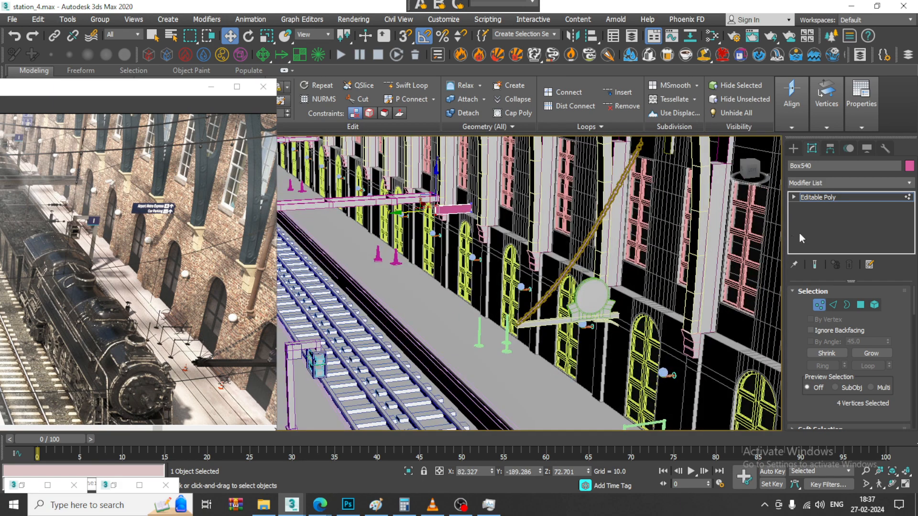
{"action": "left_click", "coordinate": [836, 197]}
Step: Mirror the signal post group on the middle platform across the Y axis as a copy
{"action": "middle_click_drag", "start_coordinate": [364, 306], "coordinate": [463, 277]}
{"action": "scroll", "coordinate": [531, 288], "scroll_direction": "up", "scroll_amount": 4}
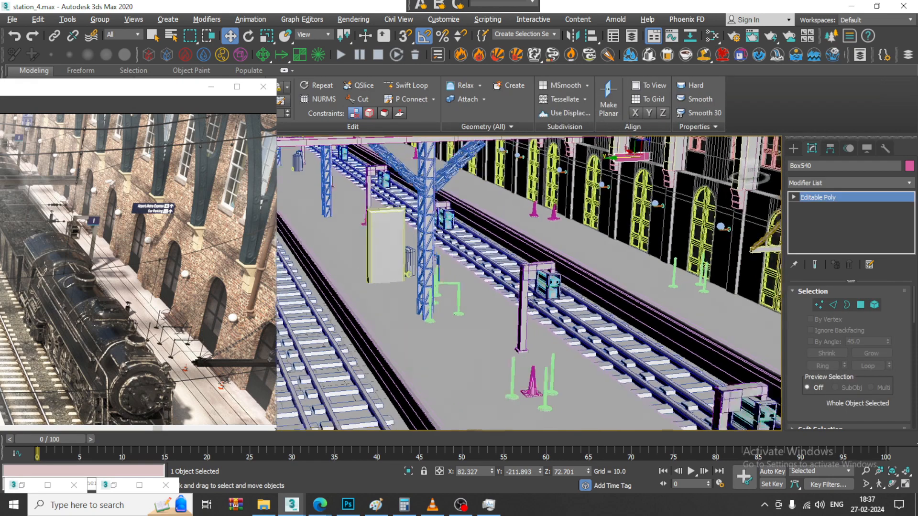
{"action": "left_click", "coordinate": [465, 250]}
{"action": "scroll", "coordinate": [504, 268], "scroll_direction": "up", "scroll_amount": 2}
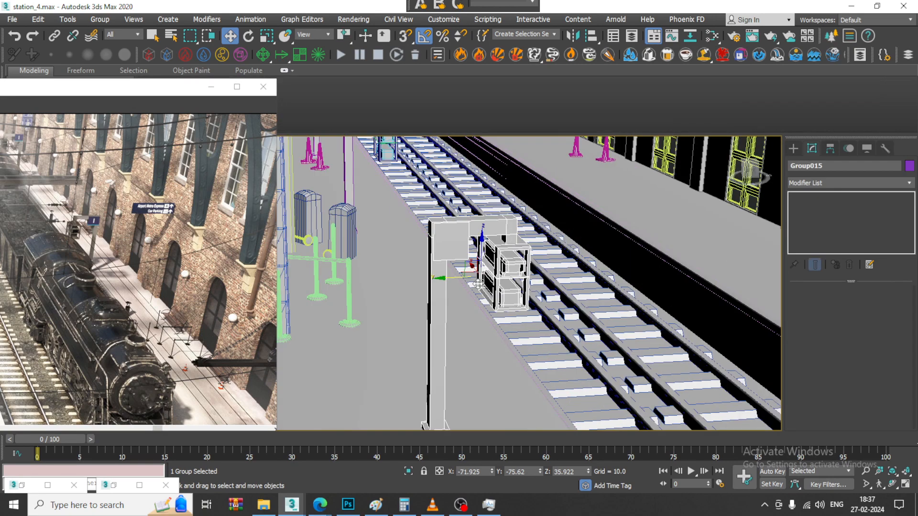
{"action": "scroll", "coordinate": [477, 284], "scroll_direction": "down", "scroll_amount": 2}
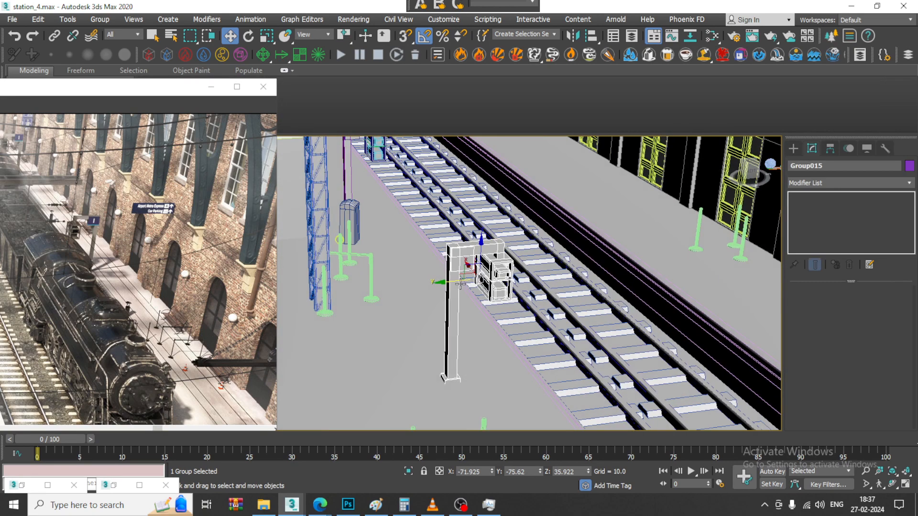
{"action": "left_click", "coordinate": [572, 36]}
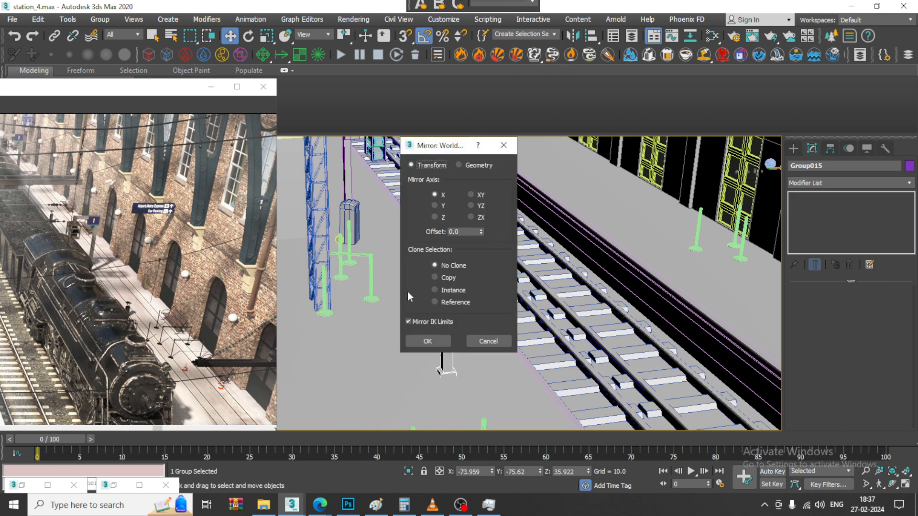
{"action": "left_click", "coordinate": [448, 278]}
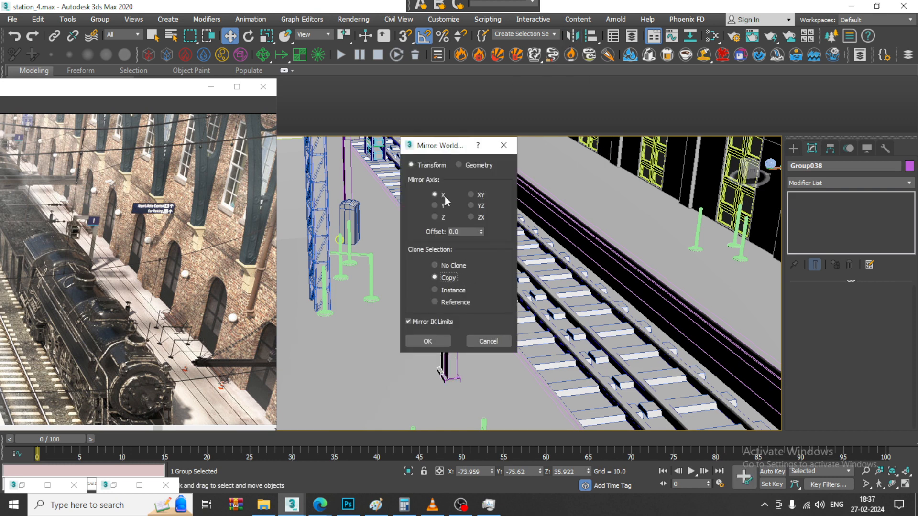
{"action": "left_click_drag", "start_coordinate": [444, 152], "coordinate": [245, 164]}
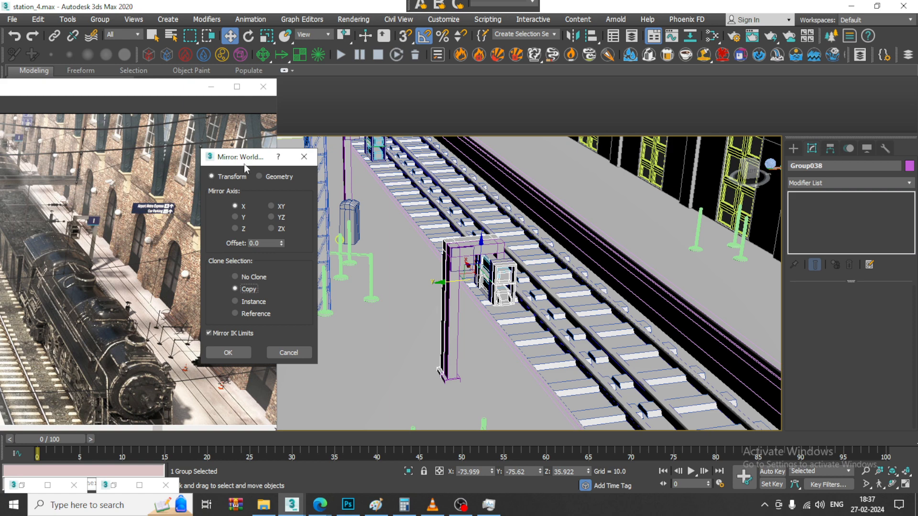
{"action": "left_click", "coordinate": [235, 217]}
{"action": "left_click", "coordinate": [228, 353]}
Step: Move the mirrored signal post along Y onto the wall-side platform, then along X farther down the platform
{"action": "scroll", "coordinate": [541, 296], "scroll_direction": "down", "scroll_amount": 4}
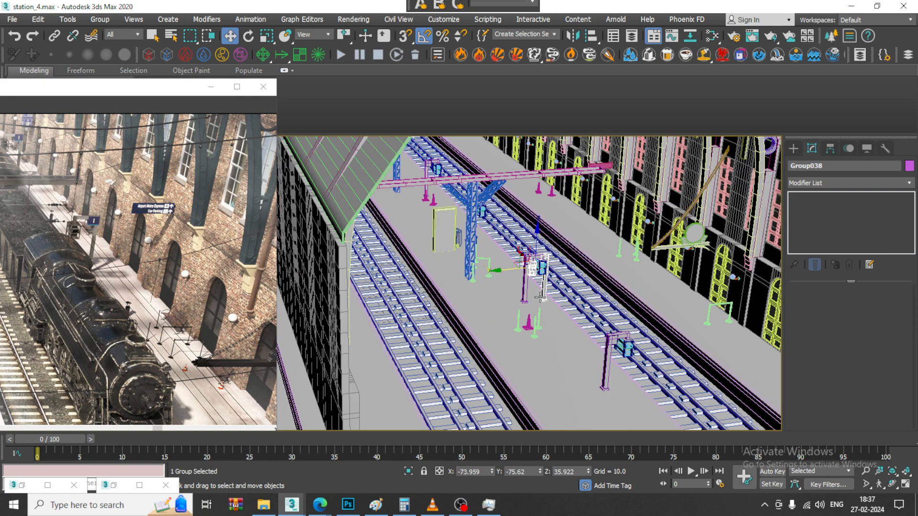
{"action": "left_click_drag", "start_coordinate": [507, 270], "coordinate": [613, 259]}
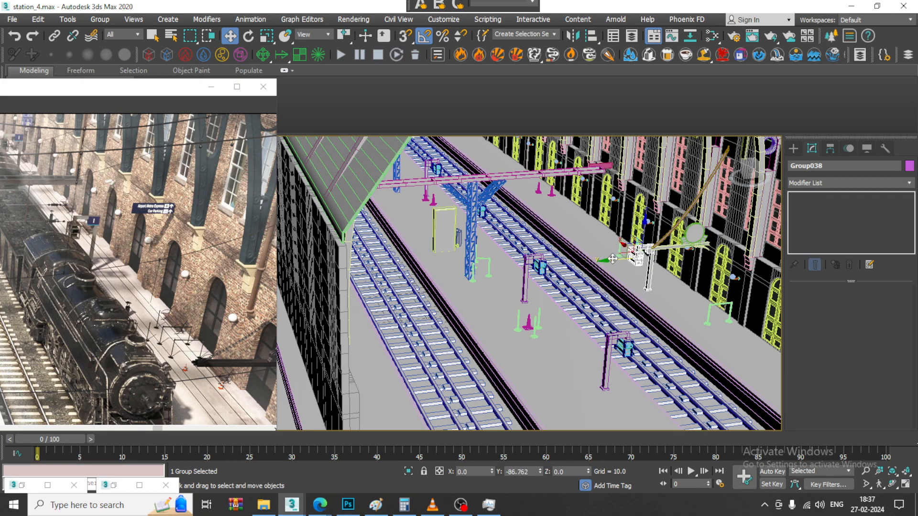
{"action": "middle_click_drag", "start_coordinate": [613, 258], "coordinate": [490, 233]}
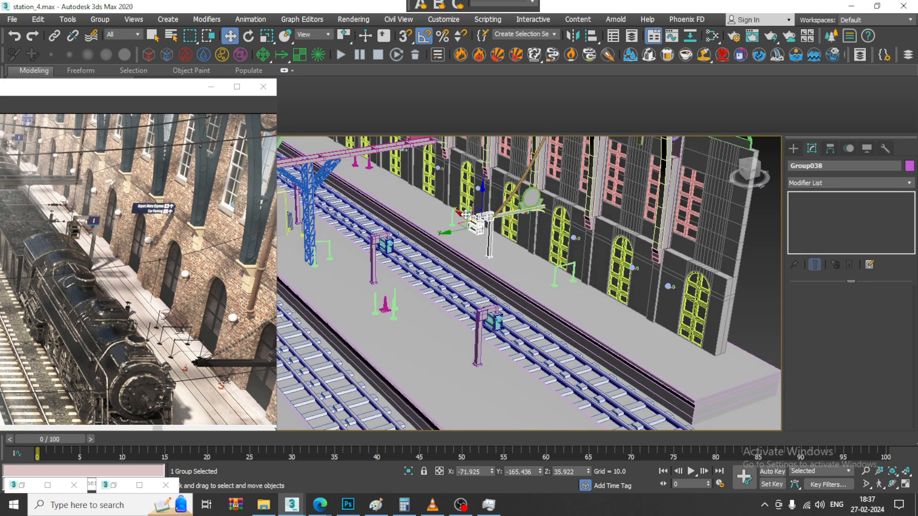
{"action": "left_click_drag", "start_coordinate": [466, 215], "coordinate": [387, 171]}
Step: Clone the wall-side signal post along X as three evenly spaced copies down the platform
{"action": "middle_click_drag", "start_coordinate": [460, 230], "coordinate": [574, 321]}
{"action": "mouse_move", "coordinate": [562, 313]}
{"action": "left_mouse_down", "text": "shift"}
{"action": "mouse_move", "coordinate": [483, 231]}
{"action": "mouse_move", "coordinate": [440, 211]}
{"action": "left_mouse_up", "text": "shift"}
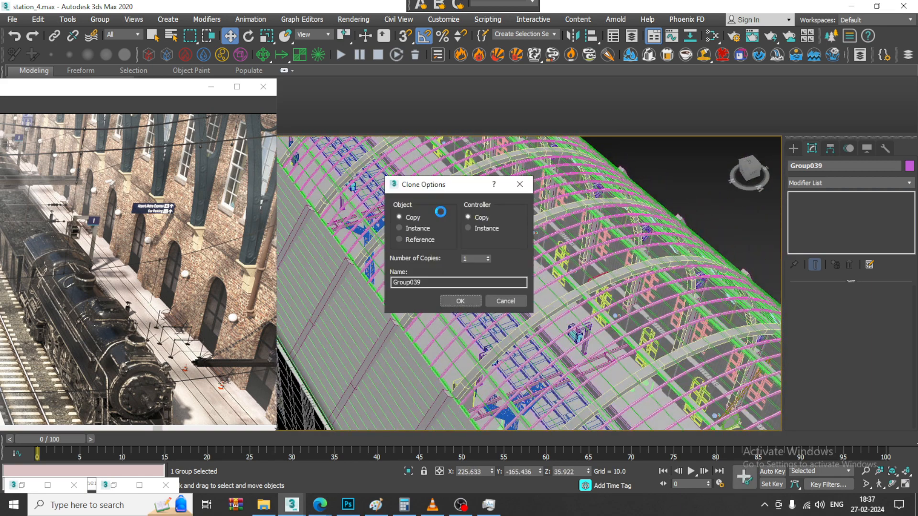
{"action": "left_click", "coordinate": [463, 301]}
Step: Examine the signal posts along both platforms and compare their layout with the reference image
{"action": "scroll", "coordinate": [463, 297], "scroll_direction": "down", "scroll_amount": 2}
{"action": "mouse_move", "coordinate": [581, 330]}
{"action": "middle_mouse_down", "text": "alt"}
{"action": "mouse_move", "coordinate": [550, 292]}
{"action": "mouse_move", "coordinate": [522, 277]}
{"action": "middle_mouse_up", "text": "alt"}
{"action": "mouse_move", "coordinate": [378, 268]}
{"action": "middle_mouse_down"}
{"action": "mouse_move", "coordinate": [448, 265]}
{"action": "mouse_move", "coordinate": [510, 326]}
{"action": "middle_mouse_up"}
{"action": "mouse_move", "coordinate": [508, 282]}
{"action": "middle_mouse_down"}
{"action": "mouse_move", "coordinate": [547, 311]}
{"action": "mouse_move", "coordinate": [588, 384]}
{"action": "middle_mouse_up"}
{"action": "middle_click_drag", "start_coordinate": [499, 235], "coordinate": [509, 245]}
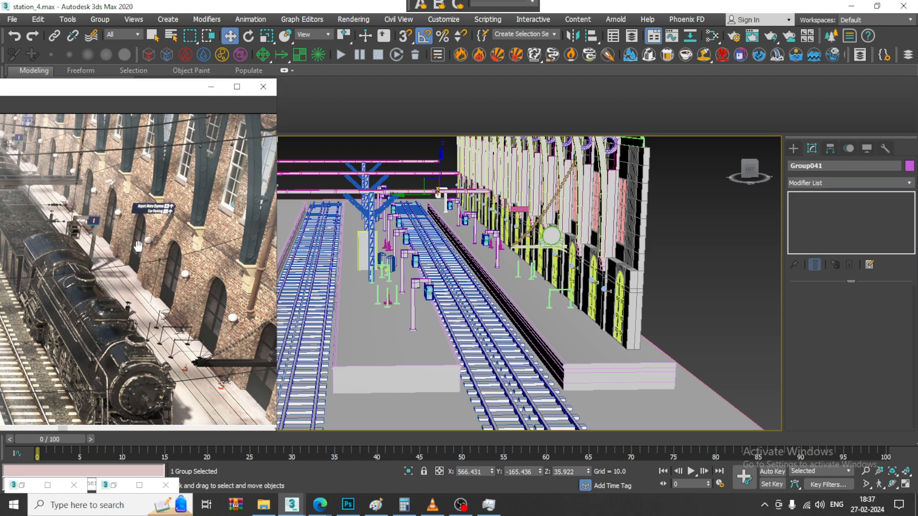
{"action": "left_click_drag", "start_coordinate": [92, 89], "coordinate": [328, 76]}
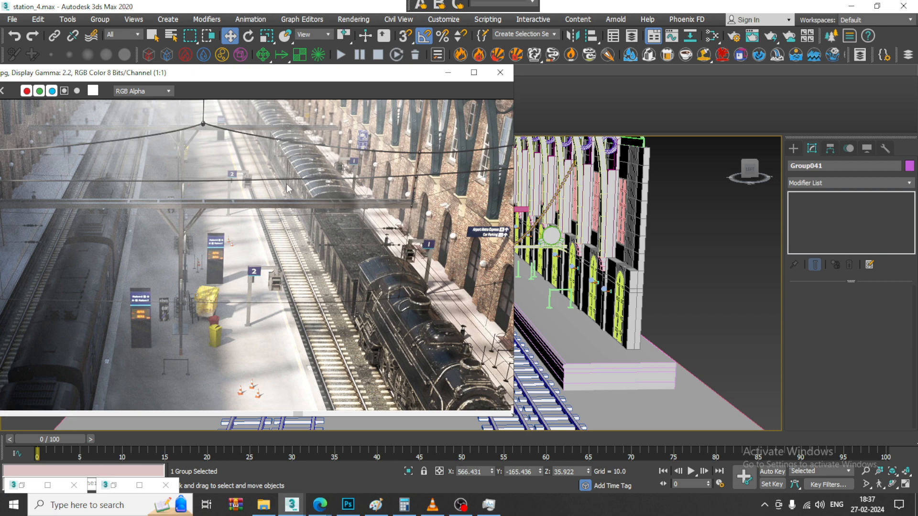
Step: Examine the platform signs, signal posts and bins in the station1.jpg reference image and minimize it
{"action": "scroll", "coordinate": [366, 139], "scroll_direction": "up", "scroll_amount": 1}
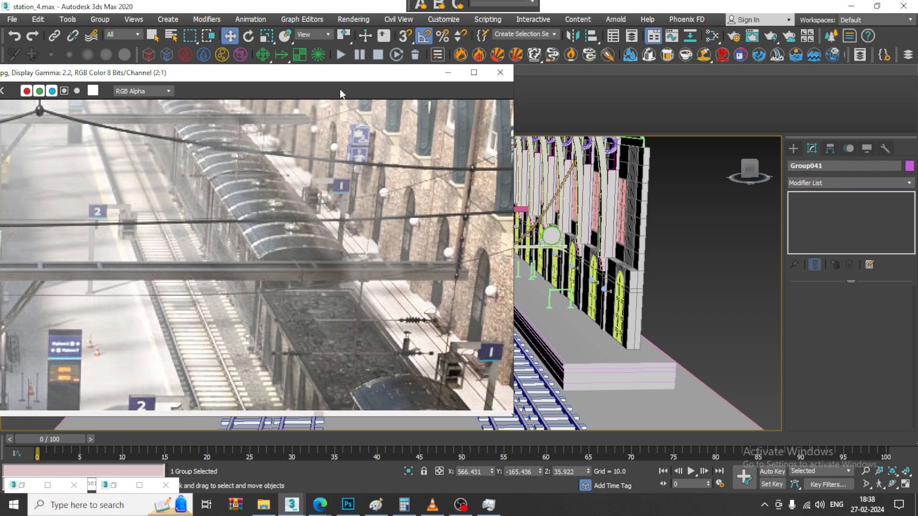
{"action": "left_click_drag", "start_coordinate": [342, 73], "coordinate": [165, 71]}
{"action": "middle_click_drag", "start_coordinate": [577, 289], "coordinate": [250, 323], "text": "alt"}
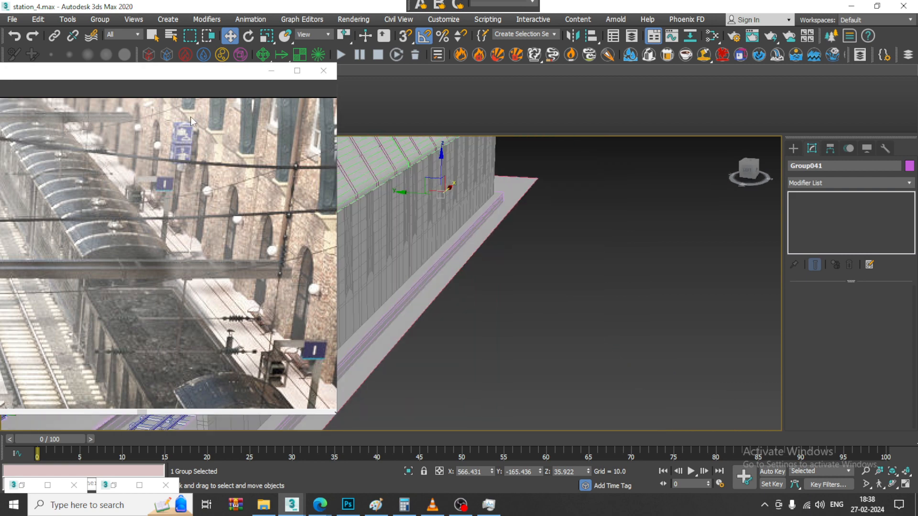
{"action": "left_click_drag", "start_coordinate": [173, 76], "coordinate": [409, 47]}
{"action": "middle_click_drag", "start_coordinate": [196, 300], "coordinate": [336, 155]}
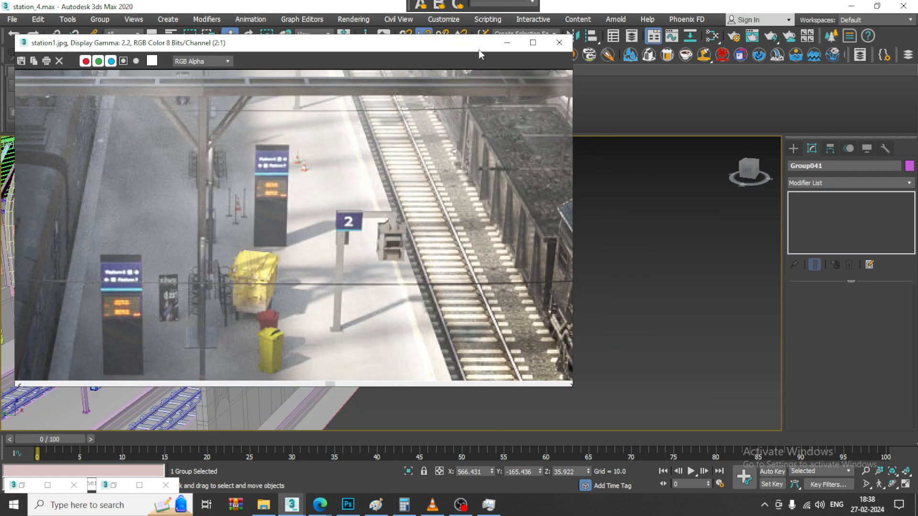
{"action": "left_click", "coordinate": [506, 42]}
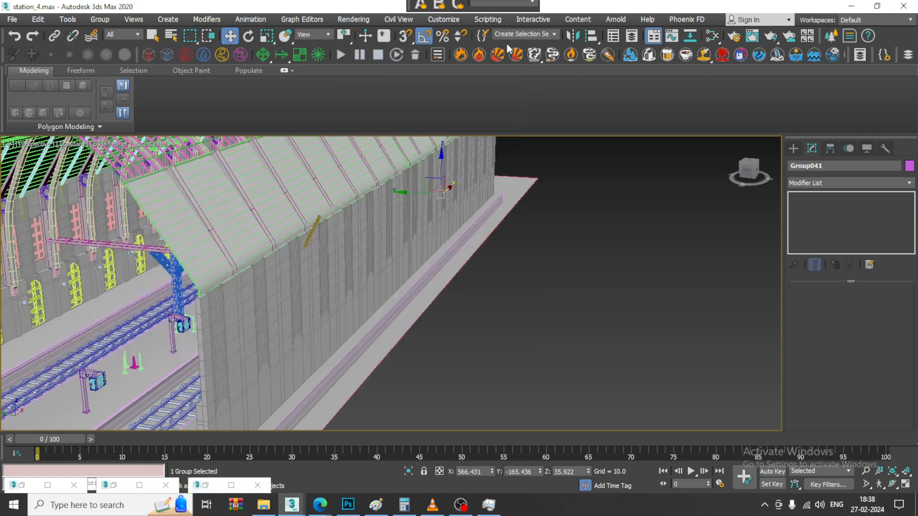
Step: Restore the station.jpg reference image and examine the far platform's signal post, litter bin, barriers and cones up close
{"action": "left_click", "coordinate": [113, 485]}
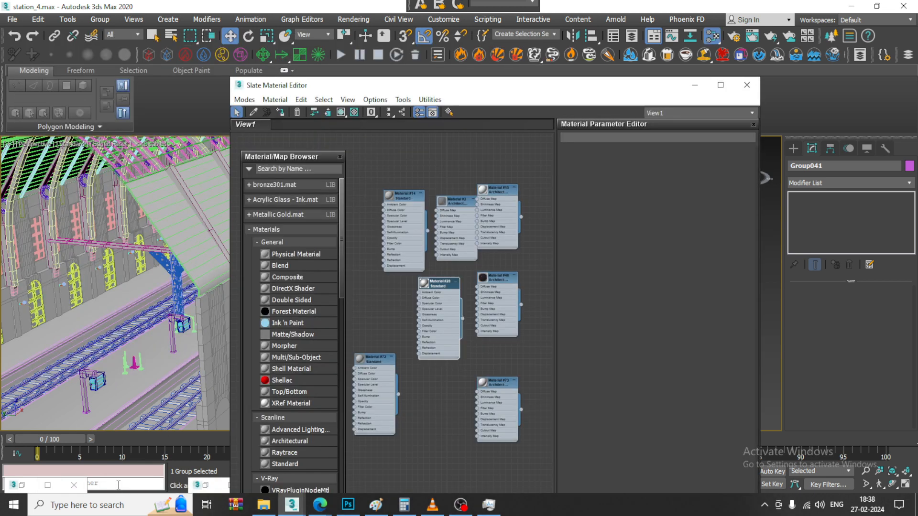
{"action": "left_click", "coordinate": [695, 85]}
{"action": "left_click", "coordinate": [28, 487]}
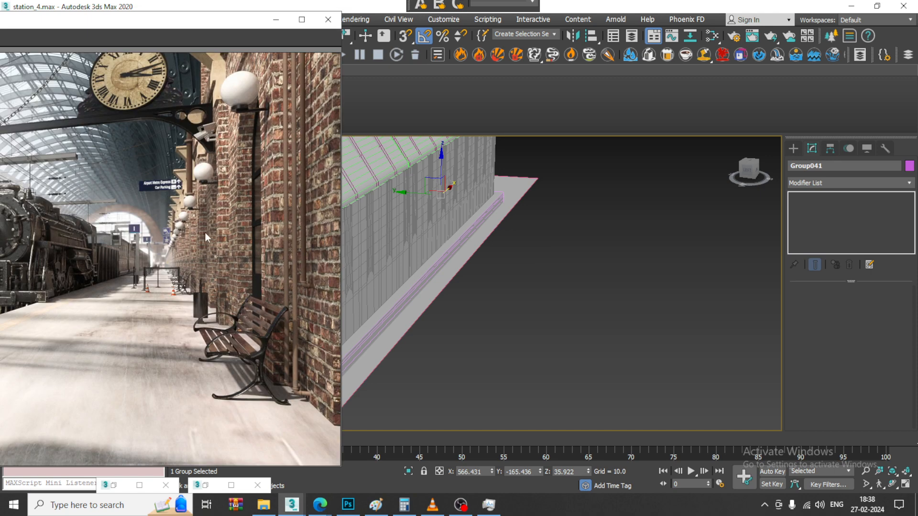
{"action": "left_click_drag", "start_coordinate": [137, 27], "coordinate": [274, 17]}
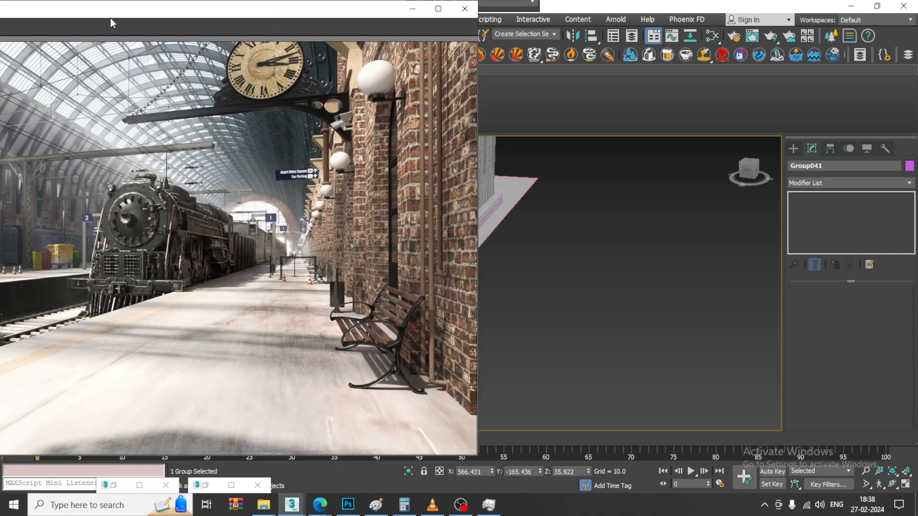
{"action": "left_click_drag", "start_coordinate": [114, 14], "coordinate": [401, 15]}
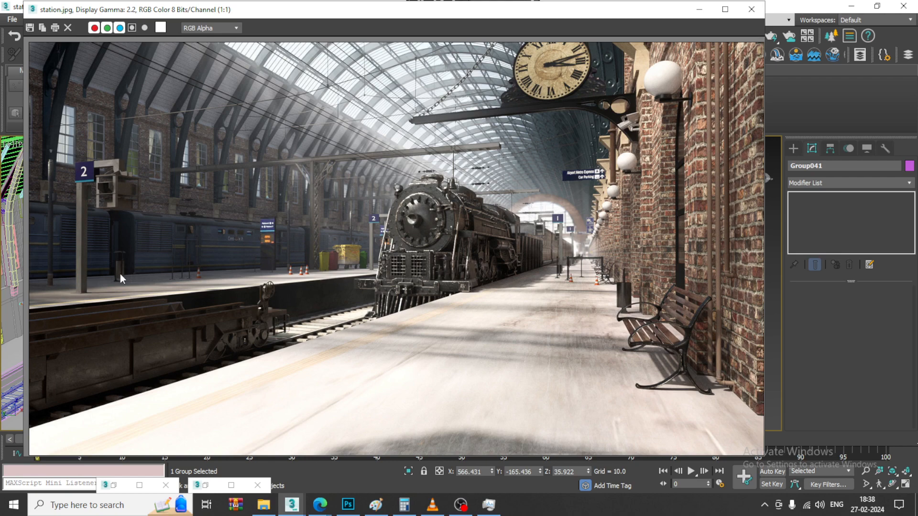
{"action": "scroll", "coordinate": [120, 277], "scroll_direction": "up", "scroll_amount": 1}
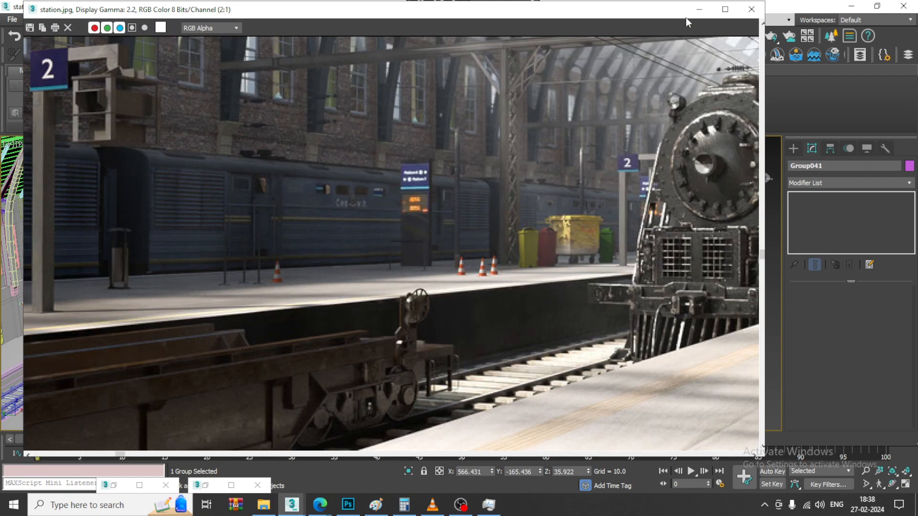
{"action": "scroll", "coordinate": [467, 194], "scroll_direction": "down", "scroll_amount": 1}
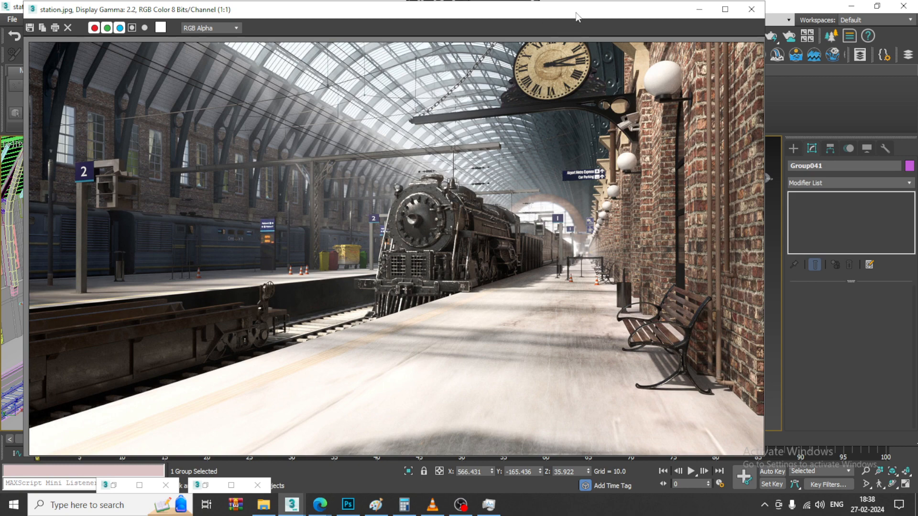
Step: Shrink the station.jpg reference window to a narrow strip and enlarge the platform 2 signal post and the litter bin in it
{"action": "left_click_drag", "start_coordinate": [577, 17], "coordinate": [182, 23]}
{"action": "left_click_drag", "start_coordinate": [378, 458], "coordinate": [96, 457]}
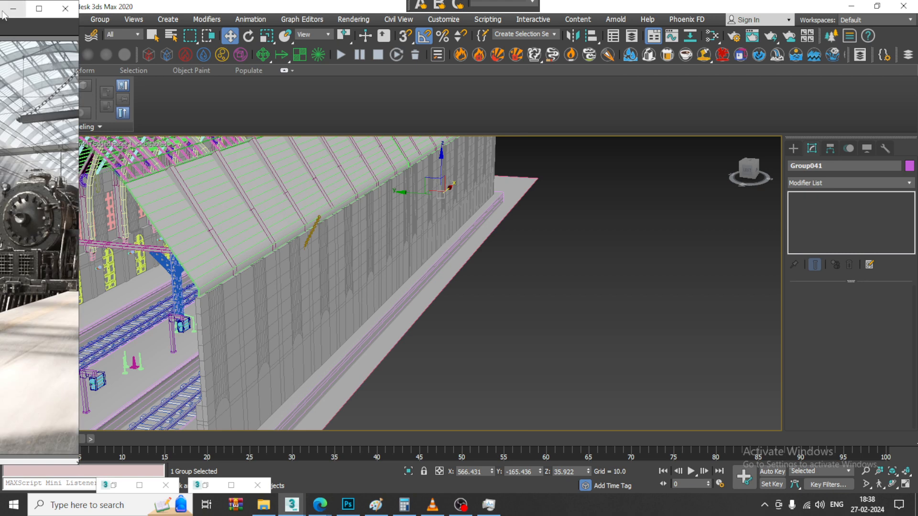
{"action": "middle_click", "coordinate": [88, 154]}
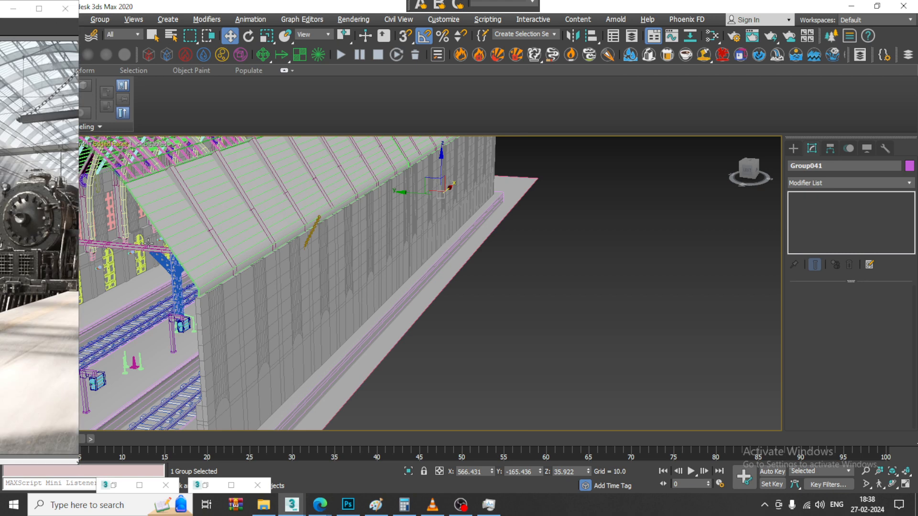
{"action": "left_click", "coordinate": [39, 10]}
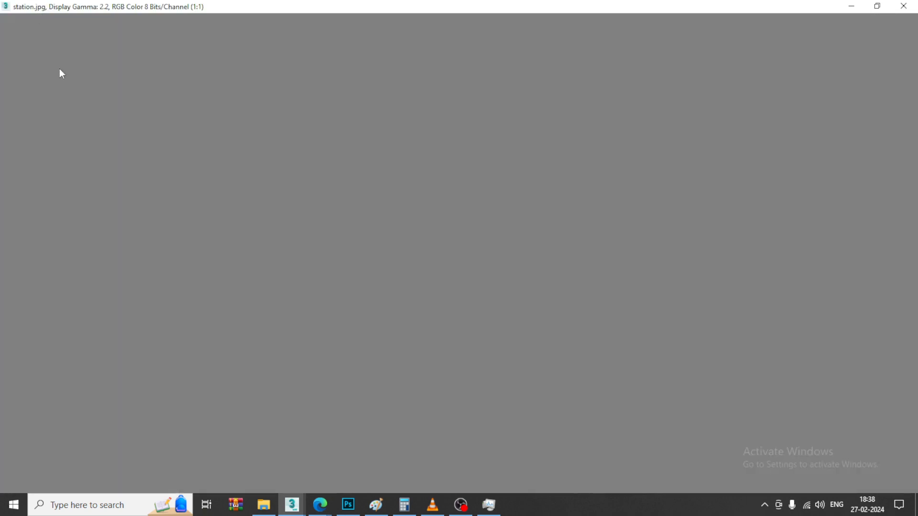
{"action": "left_click_drag", "start_coordinate": [110, 5], "coordinate": [187, 62]}
{"action": "left_click_drag", "start_coordinate": [110, 68], "coordinate": [196, 66]}
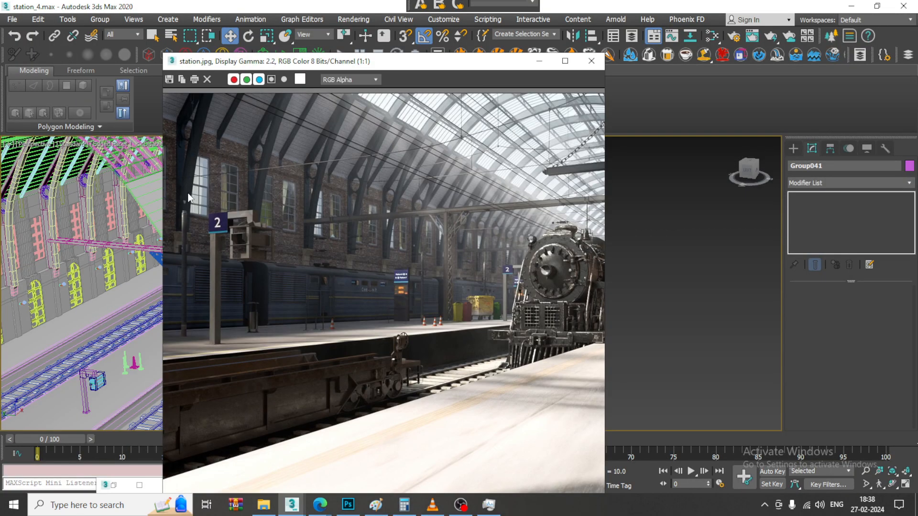
{"action": "left_click_drag", "start_coordinate": [164, 193], "coordinate": [371, 191]}
{"action": "scroll", "coordinate": [456, 337], "scroll_direction": "up", "scroll_amount": 2}
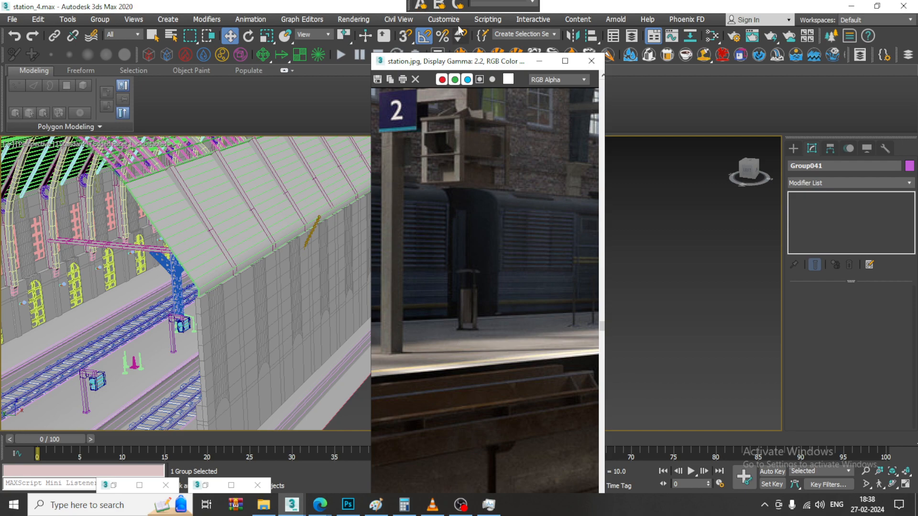
{"action": "left_click_drag", "start_coordinate": [476, 64], "coordinate": [135, 43]}
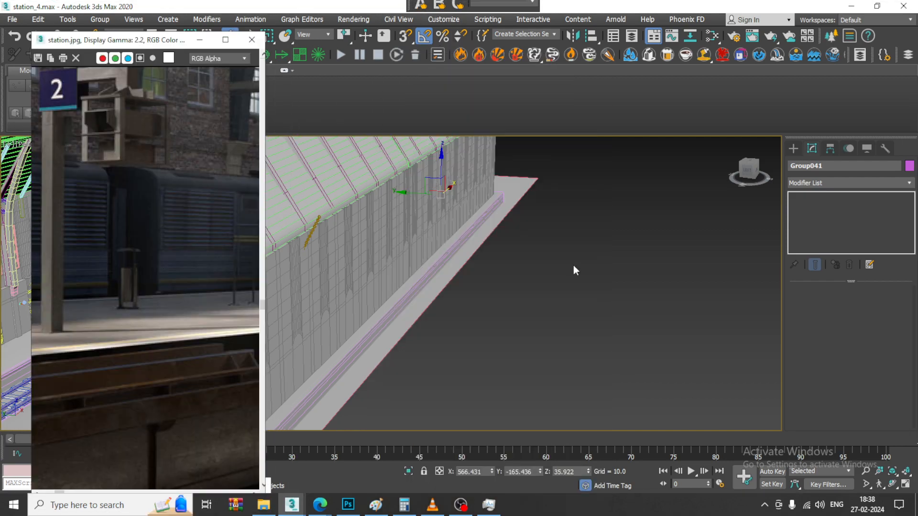
Step: Minimize the reference image and inspect the middle platform and its signal posts in the Expert Mode viewport
{"action": "middle_click_drag", "start_coordinate": [384, 244], "coordinate": [548, 248], "text": "alt"}
{"action": "middle_click_drag", "start_coordinate": [713, 251], "coordinate": [733, 200], "text": "alt"}
{"action": "left_click", "coordinate": [200, 40]}
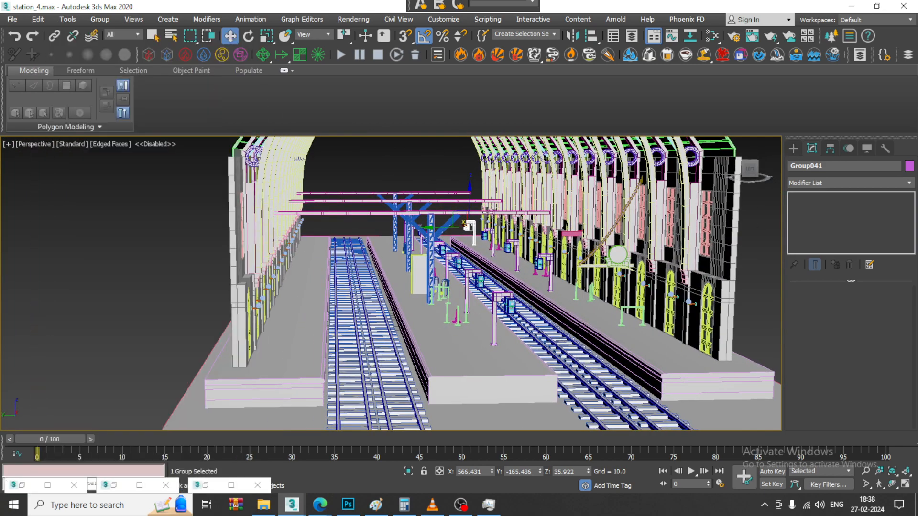
{"action": "middle_click_drag", "start_coordinate": [447, 219], "coordinate": [463, 263], "text": "alt"}
{"action": "key", "text": "ctrl+x"}
{"action": "scroll", "coordinate": [461, 246], "scroll_direction": "up", "scroll_amount": 3}
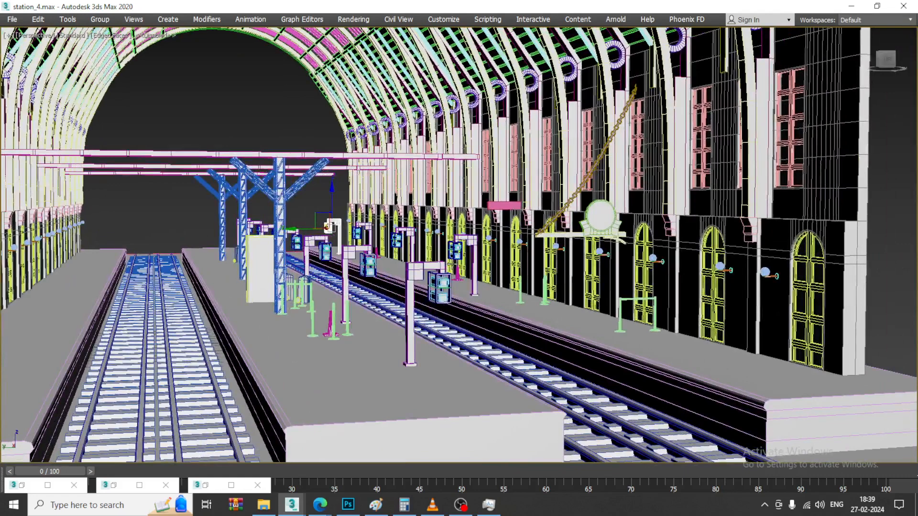